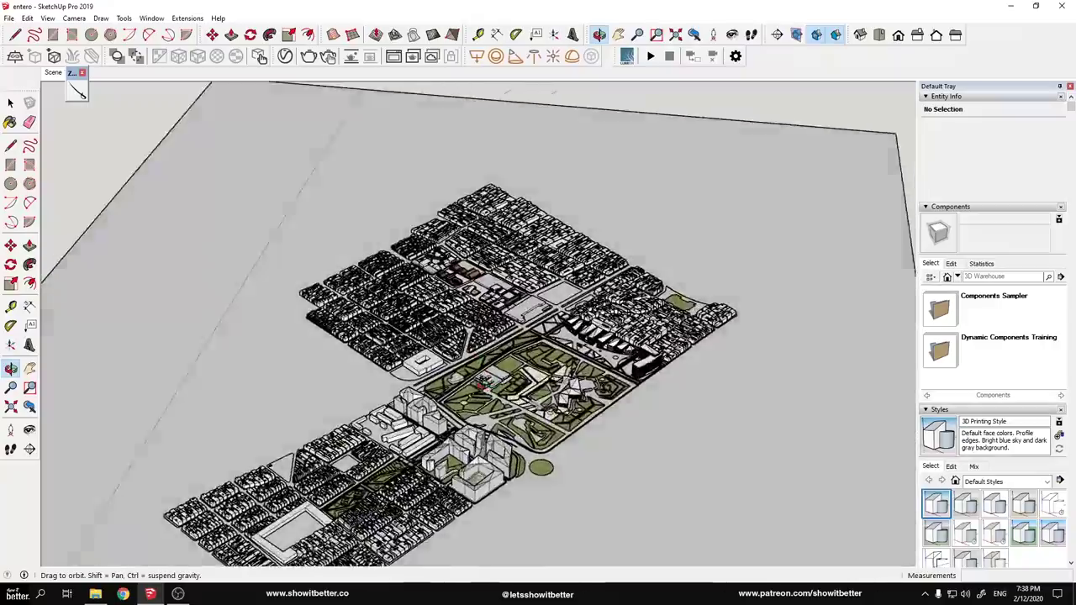
Examine the city model's blocks, park and brown central buildings from near and far
scroll(491, 363, "up", 5)
scroll(491, 362, "down", 5)
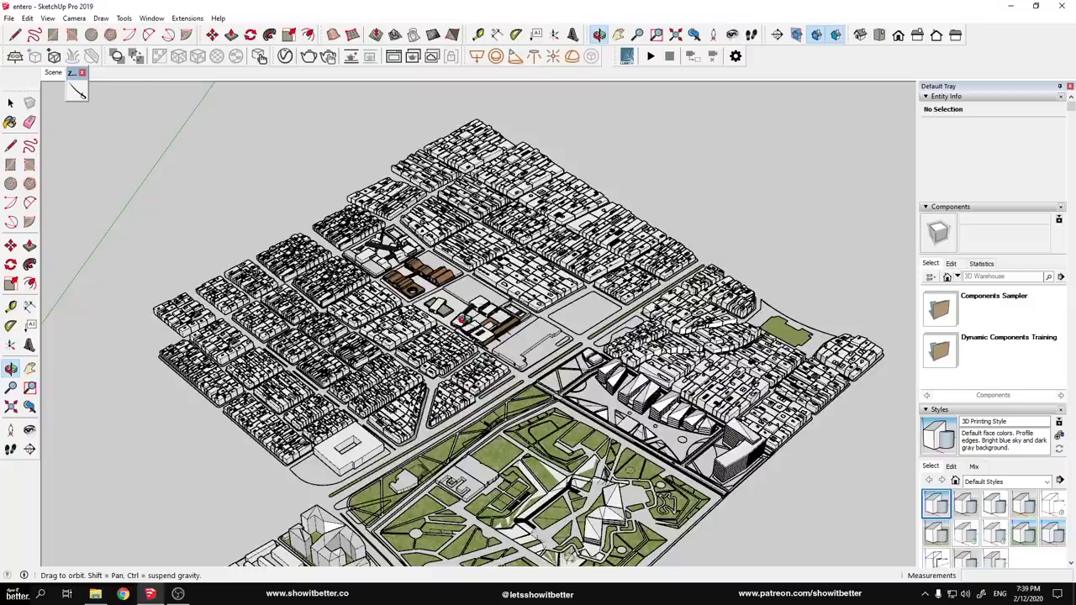
scroll(463, 318, "up", 6)
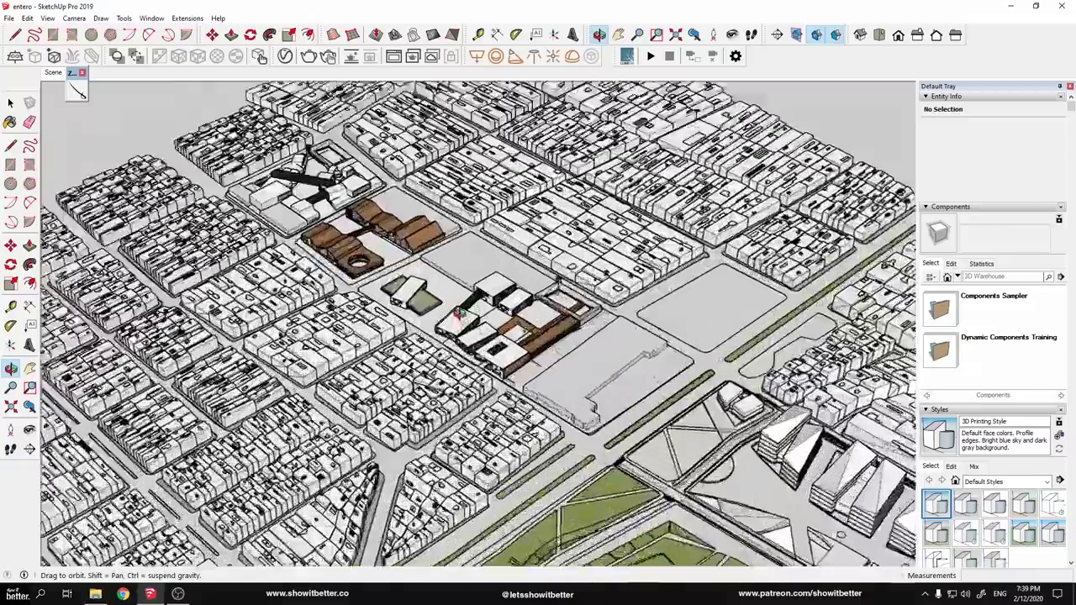
scroll(461, 316, "down", 7)
middle_click_drag(461, 317, 467, 334)
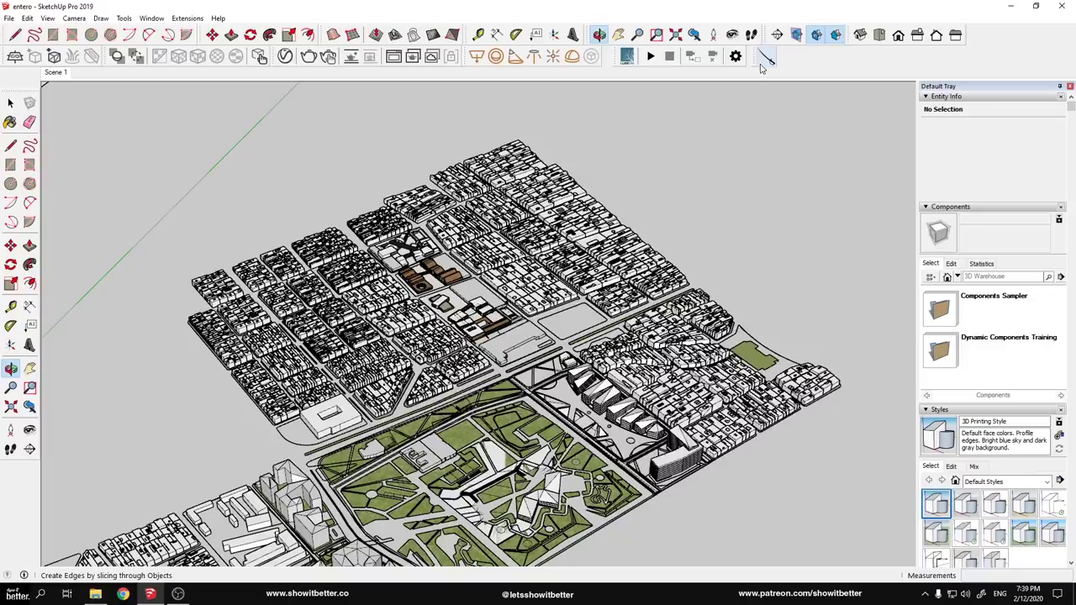
scroll(486, 320, "down", 2)
scroll(476, 325, "up", 4)
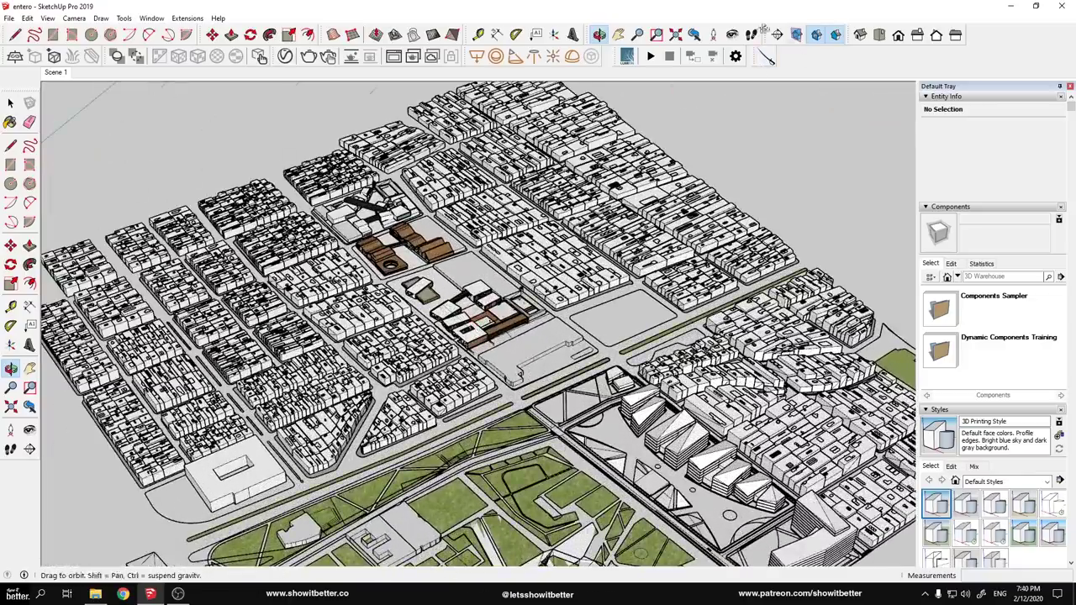
Place a section plane on the street facade of a corner building beside the park
left_click(777, 34)
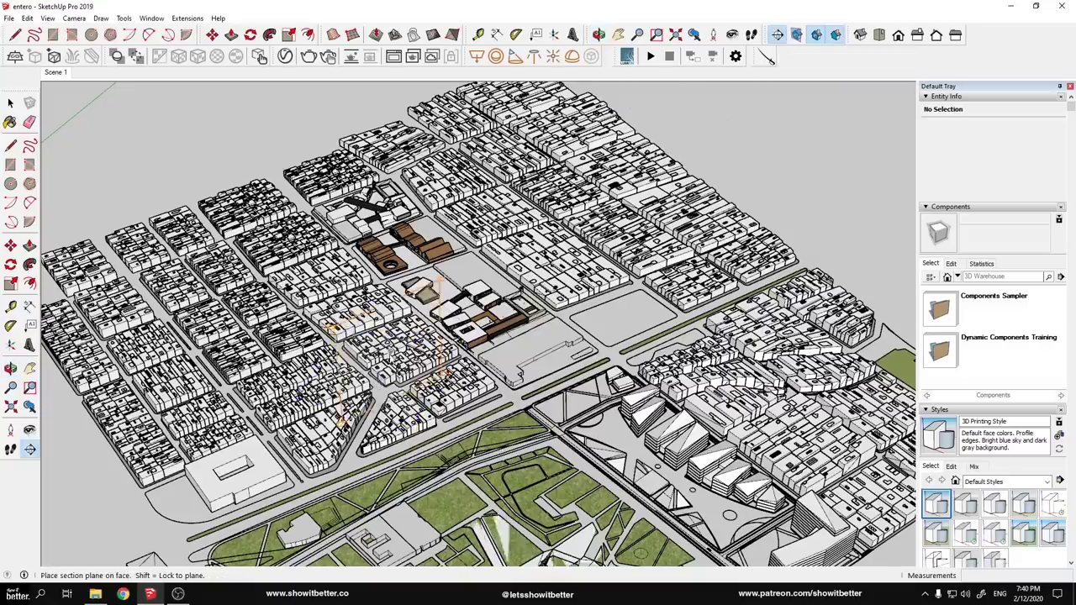
scroll(369, 336, "up", 10)
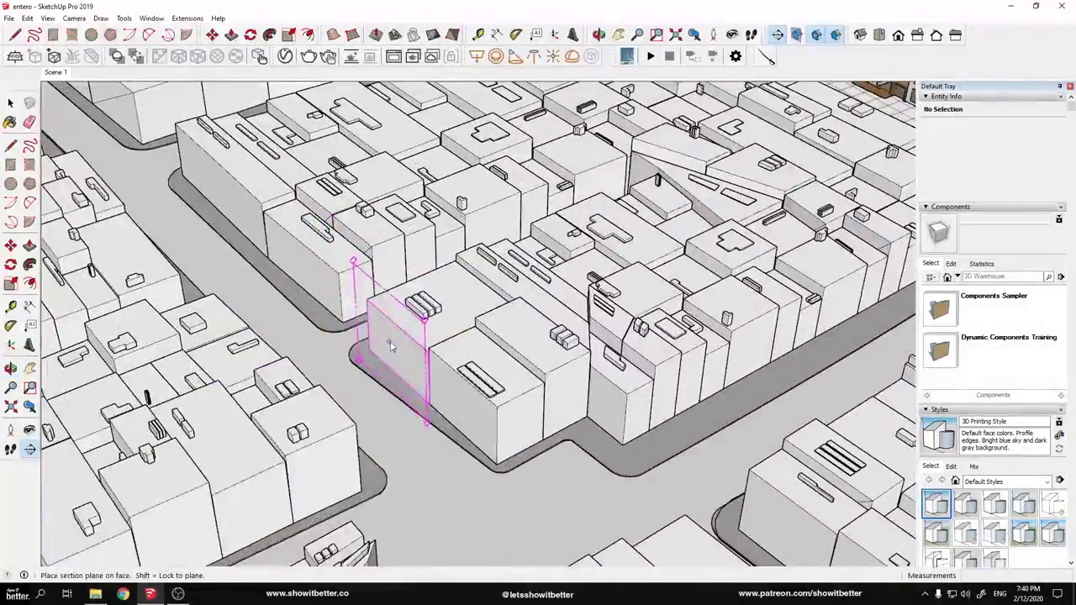
left_click(390, 345)
scroll(390, 346, "down", 15)
scroll(387, 342, "up", 1)
middle_click_drag(386, 342, 288, 300)
scroll(288, 300, "up", 12)
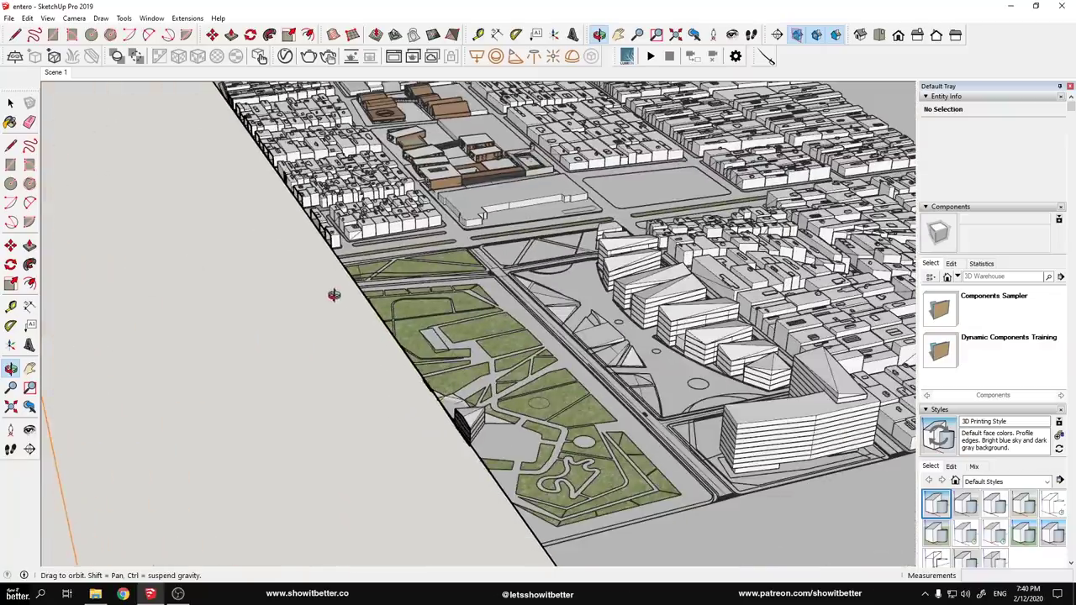
Move the section plane to adjust where it cuts the blocks and the park
key("m")
left_click(331, 303)
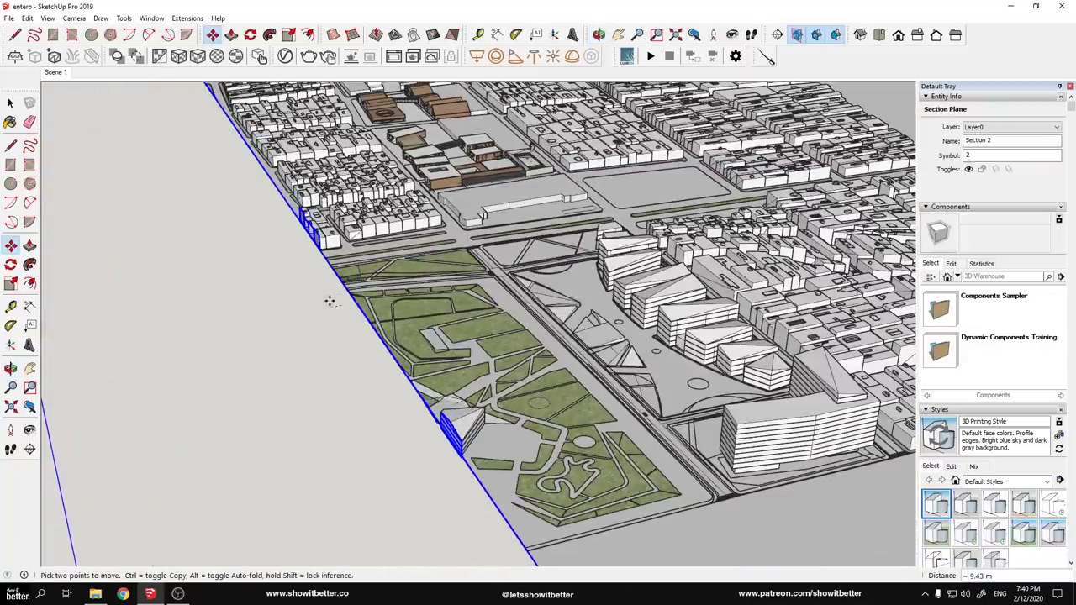
scroll(328, 319, "down", 5)
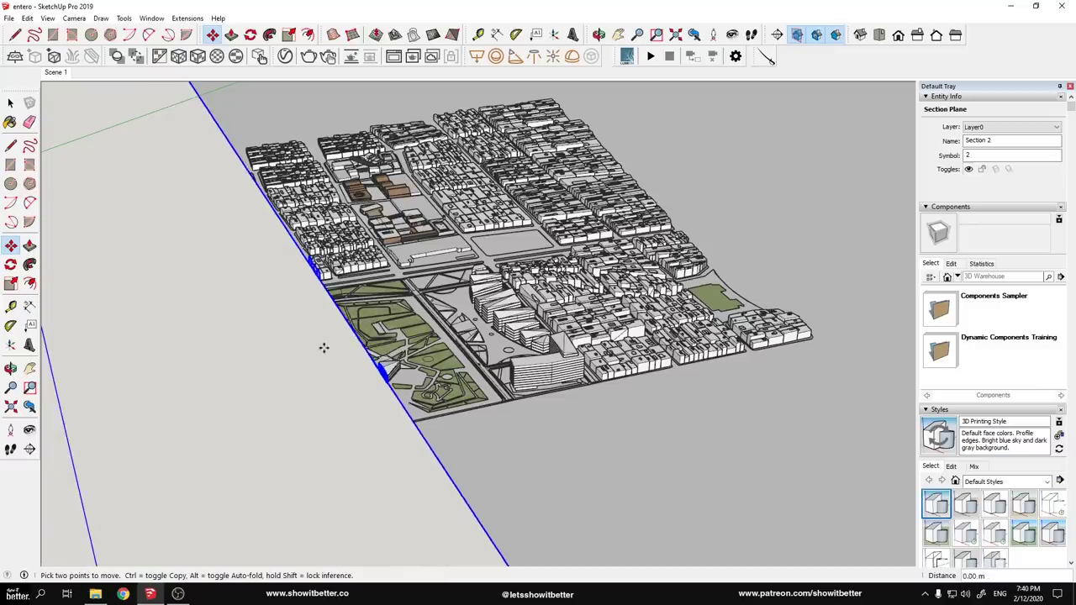
scroll(362, 354, "down", 3)
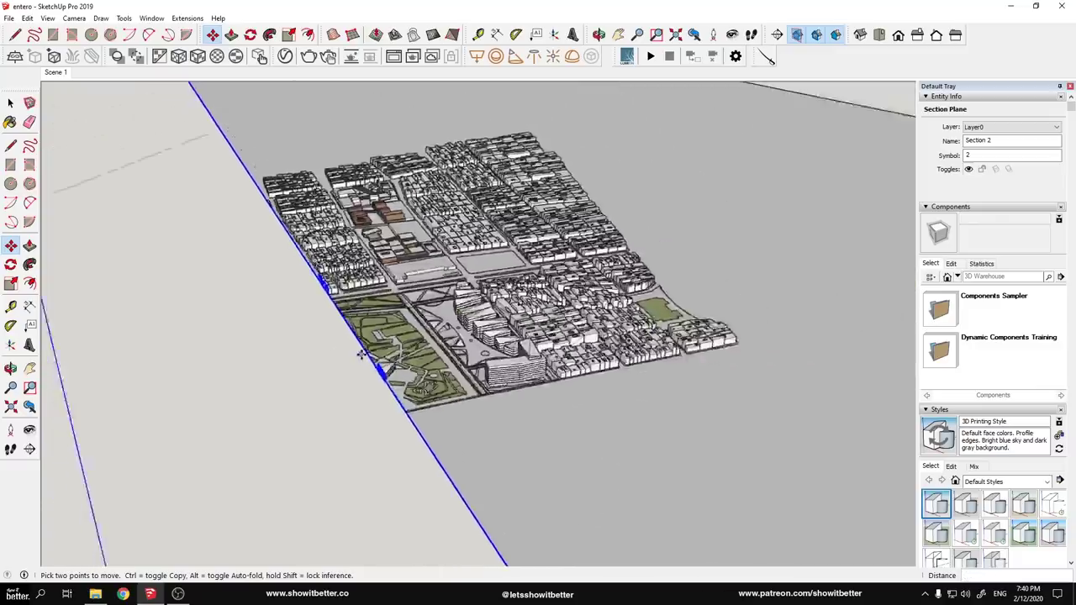
scroll(361, 358, "up", 2)
Place a second section plane across the end of the residential blocks next to the tall white building
left_click(767, 55)
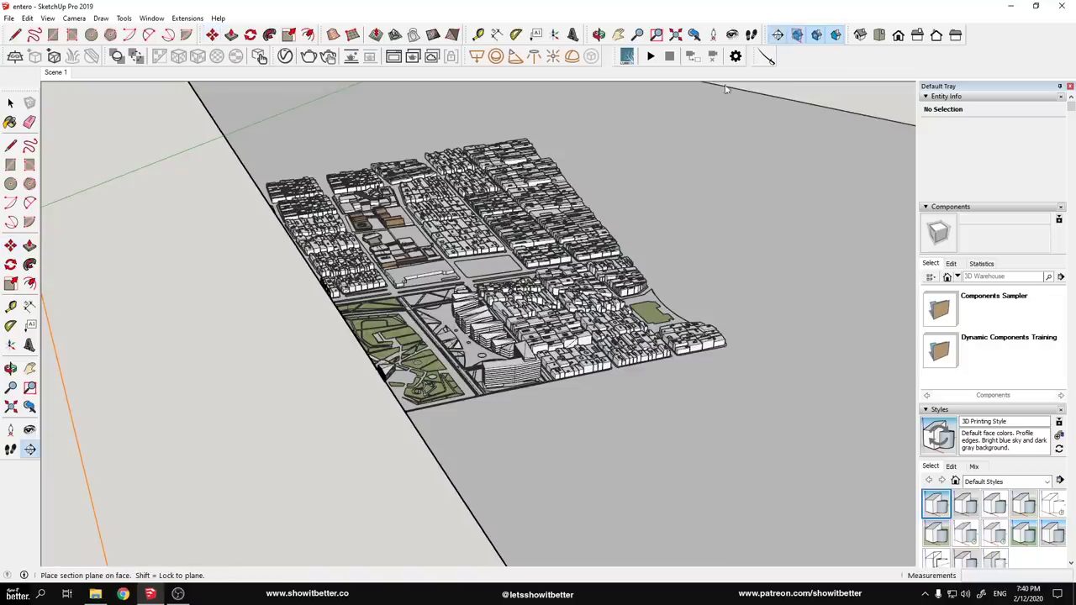
scroll(723, 420, "up", 10)
key("m")
scroll(734, 415, "down", 10)
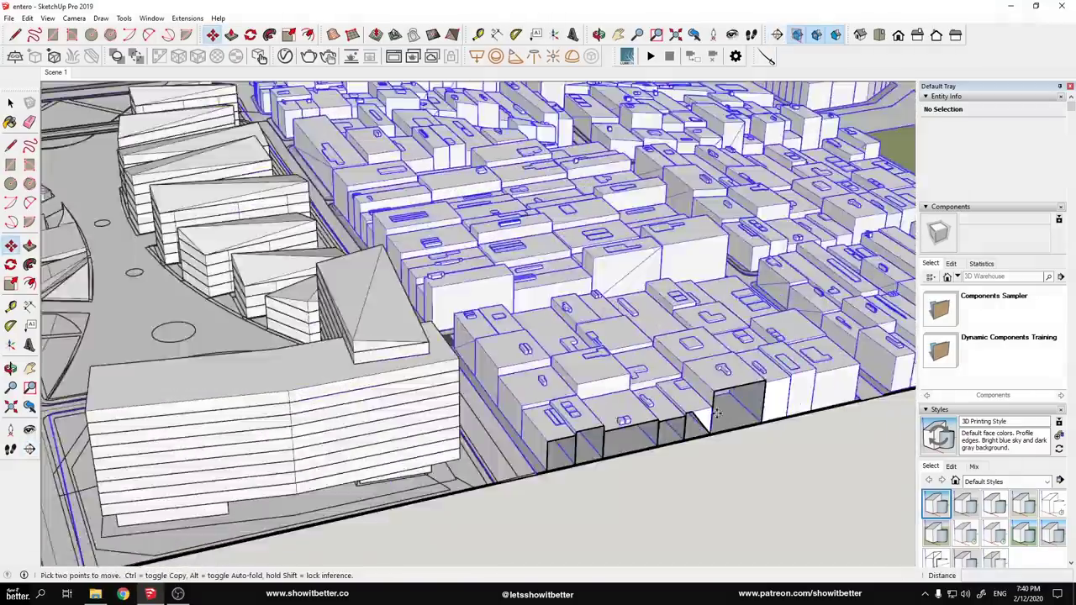
middle_click_drag(679, 357, 442, 308)
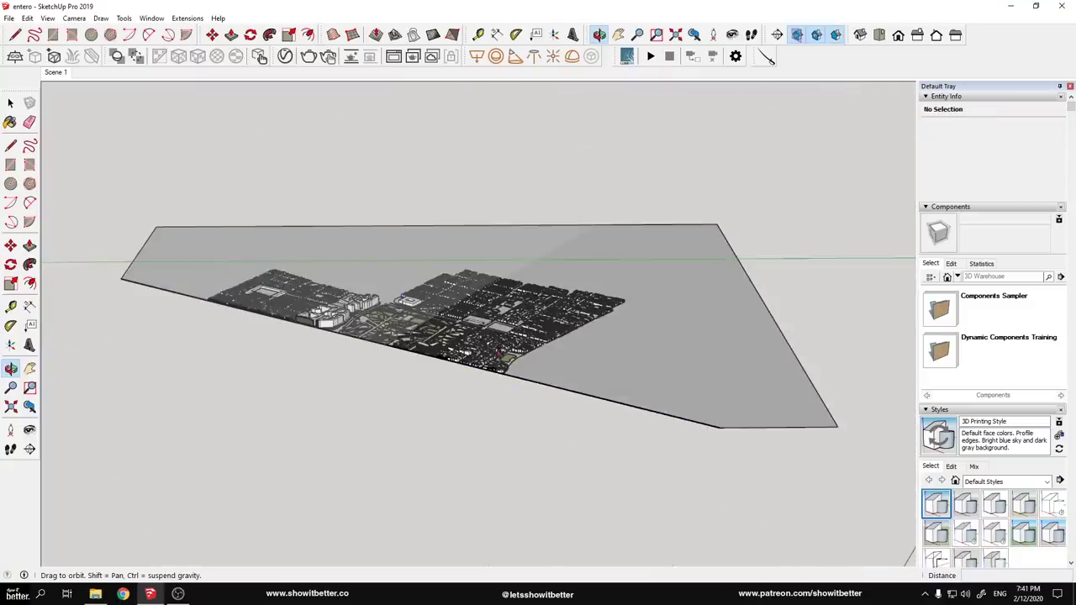
Place two more section planes, on a building facade beside the empty plot and on the end facade of the outer blocks
scroll(501, 357, "up", 4)
middle_click_drag(500, 355, 504, 368)
scroll(505, 361, "up", 4)
left_click(777, 34)
scroll(627, 204, "up", 8)
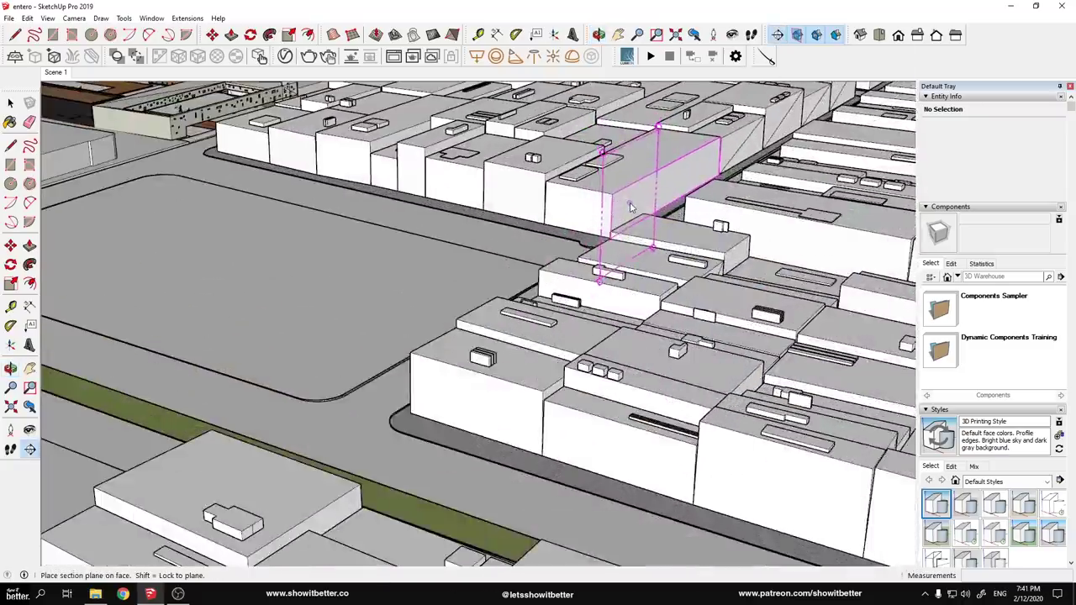
left_click(629, 204)
scroll(629, 206, "down", 8)
middle_click_drag(629, 205, 626, 243)
scroll(693, 358, "up", 5)
middle_click_drag(692, 358, 750, 158)
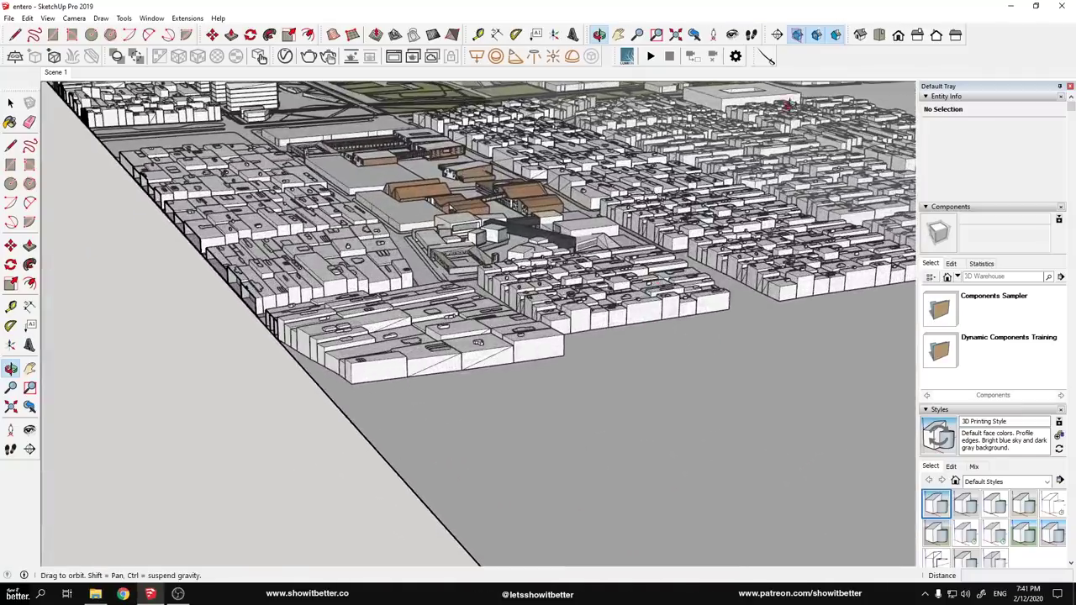
left_click(573, 321)
scroll(609, 325, "down", 8)
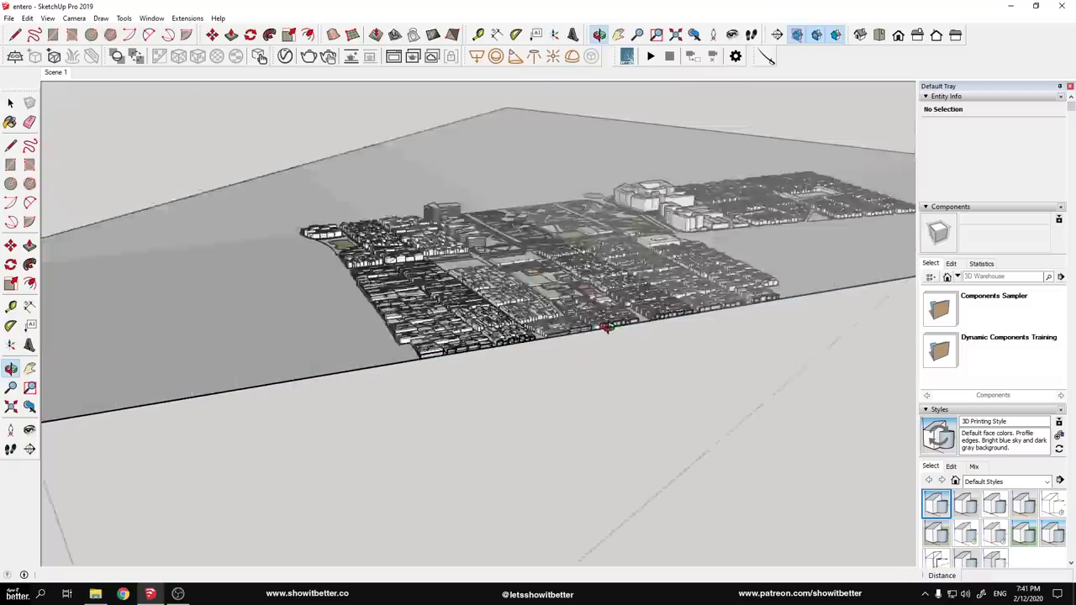
Select section plane 5 and run Slice Model at Section on it
double_click(206, 200)
scroll(500, 312, "up", 3)
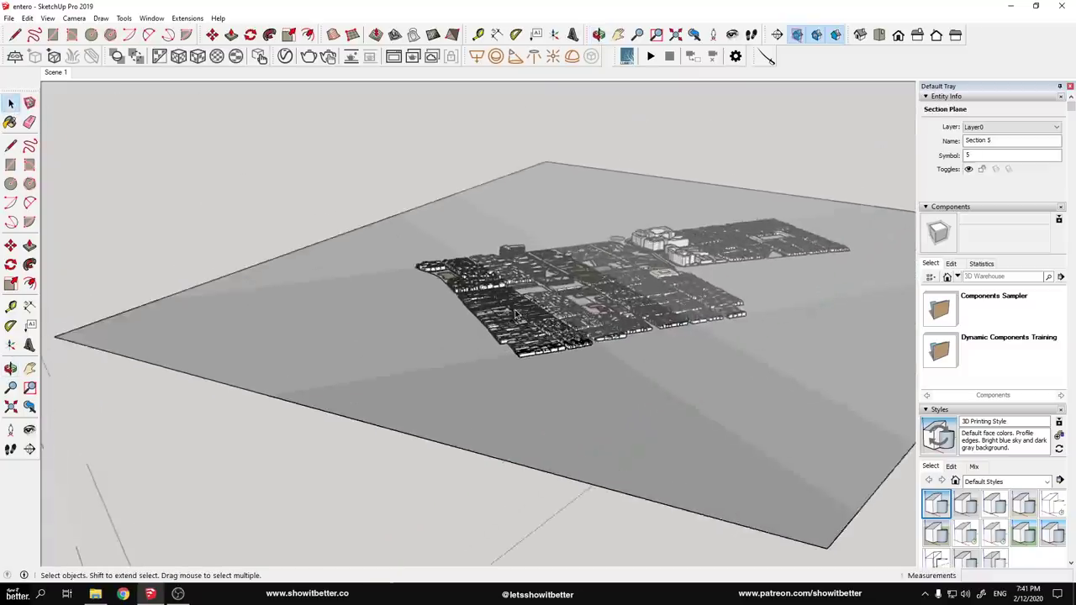
scroll(498, 318, "down", 12)
scroll(498, 316, "down", 6)
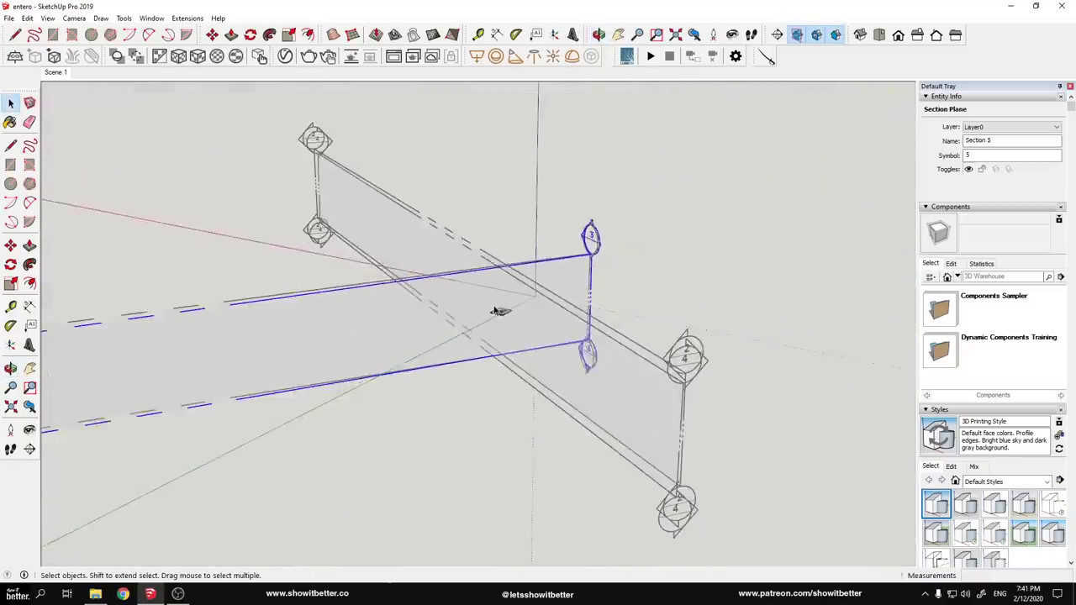
scroll(499, 308, "up", 4)
middle_click_drag(584, 306, 272, 264)
scroll(423, 337, "down", 10)
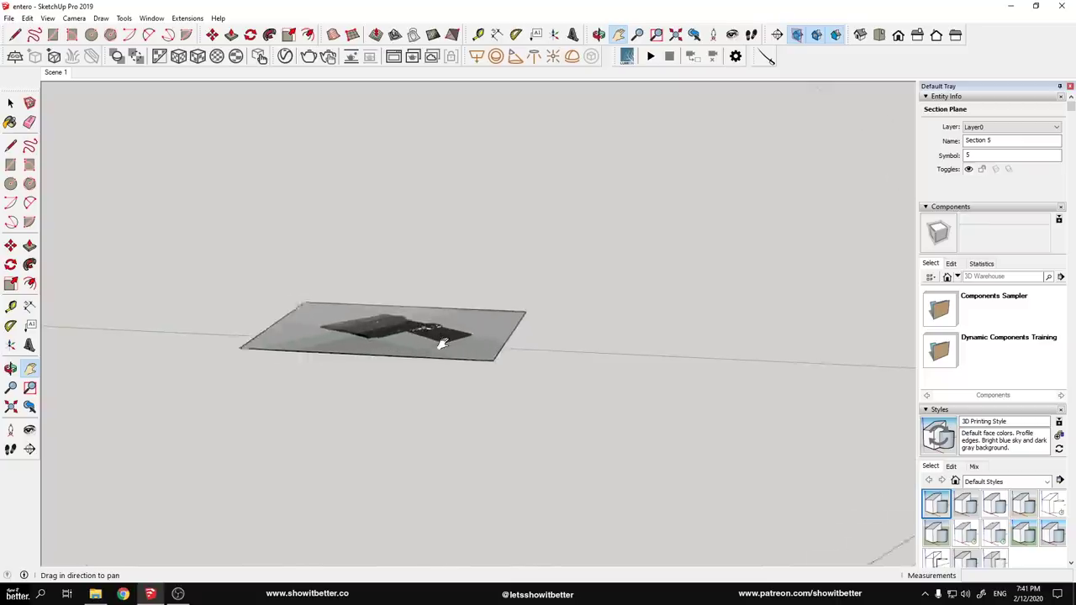
middle_click_drag(406, 368, 150, 192)
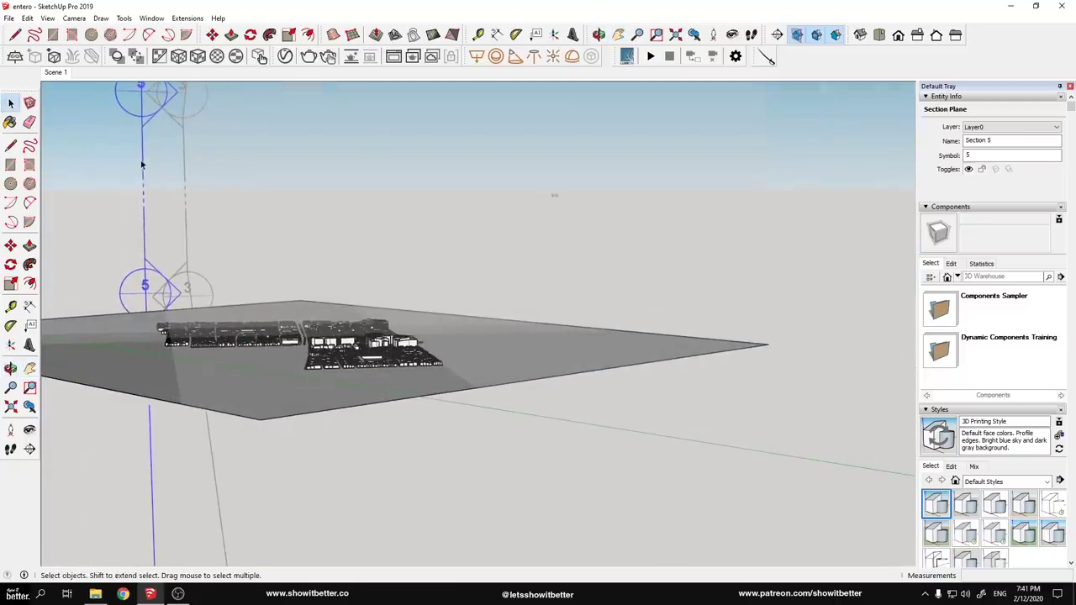
right_click(160, 232)
left_click(144, 216)
right_click(144, 216)
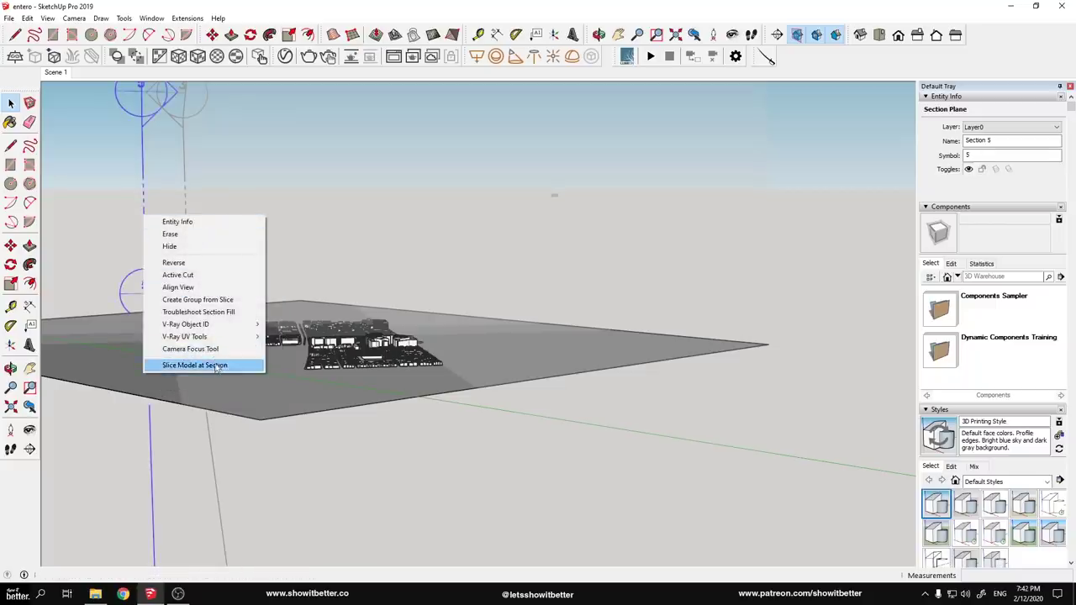
left_click(220, 367)
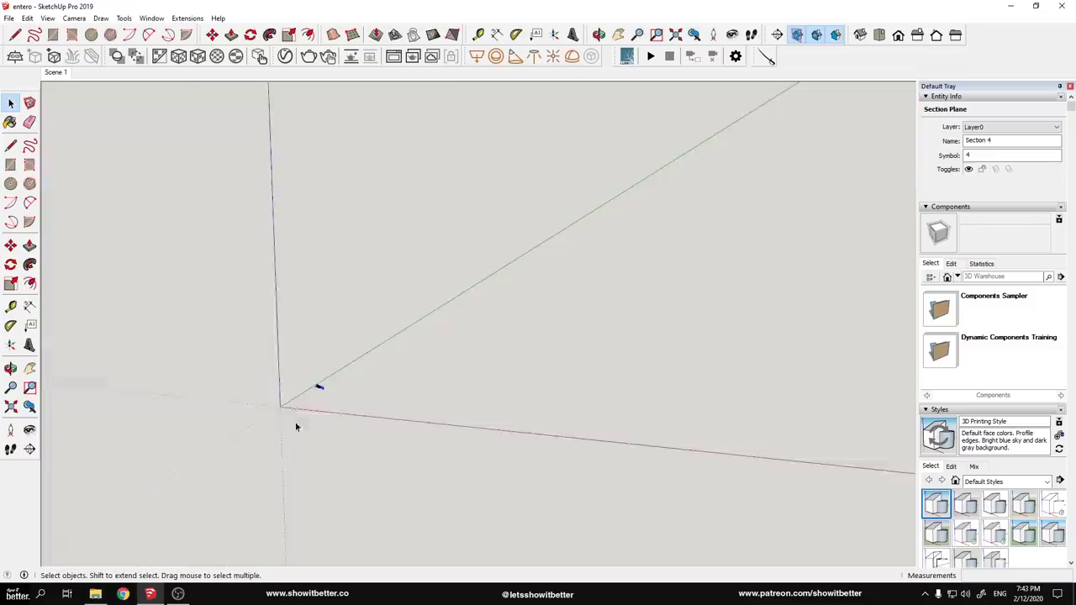
Isolate the cut city strip and make it a group
scroll(315, 386, "up", 10)
middle_click_drag(367, 392, 588, 437)
middle_click_drag(319, 344, 463, 193)
middle_click_drag(665, 281, 555, 362)
scroll(389, 277, "up", 4)
scroll(389, 277, "down", 12)
middle_click_drag(790, 386, 72, 141, "shift")
scroll(532, 381, "down", 3)
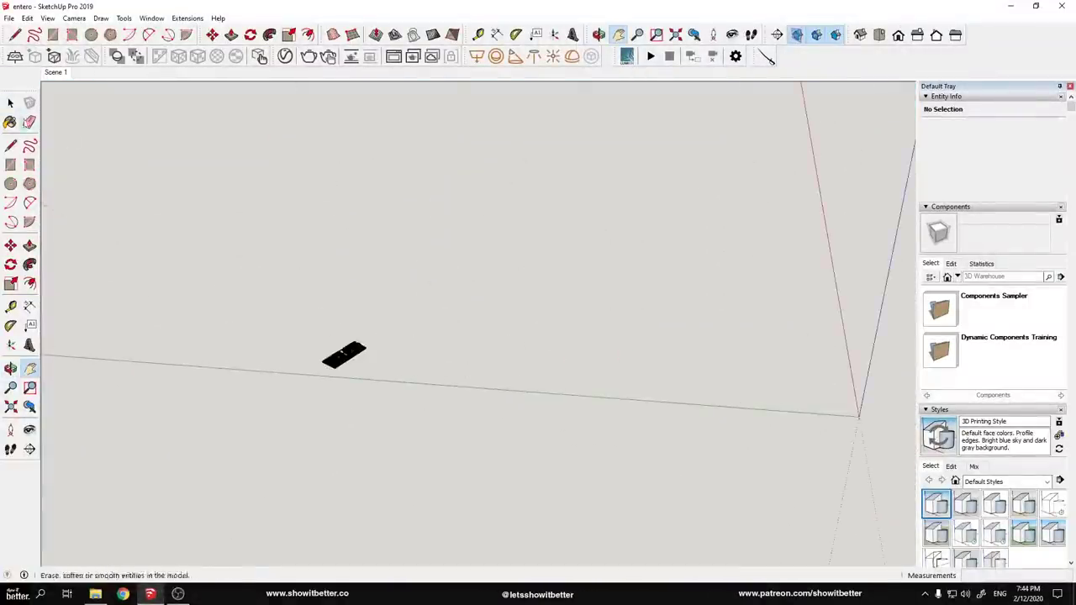
right_click(351, 362)
left_click(392, 232)
Move the city group toward the origin and rotate it about 32 degrees so its long side follows the red axis
key("m")
left_click(406, 390)
left_click(876, 430)
scroll(843, 406, "up", 5)
middle_click_drag(843, 406, 411, 377, "shift")
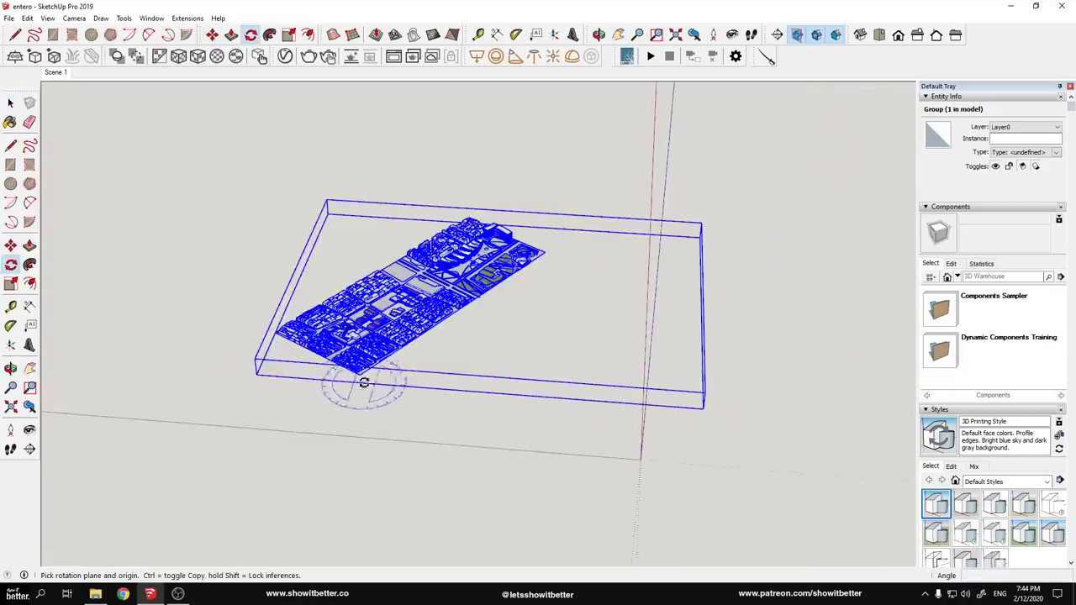
scroll(364, 353, "up", 5)
scroll(446, 267, "down", 5)
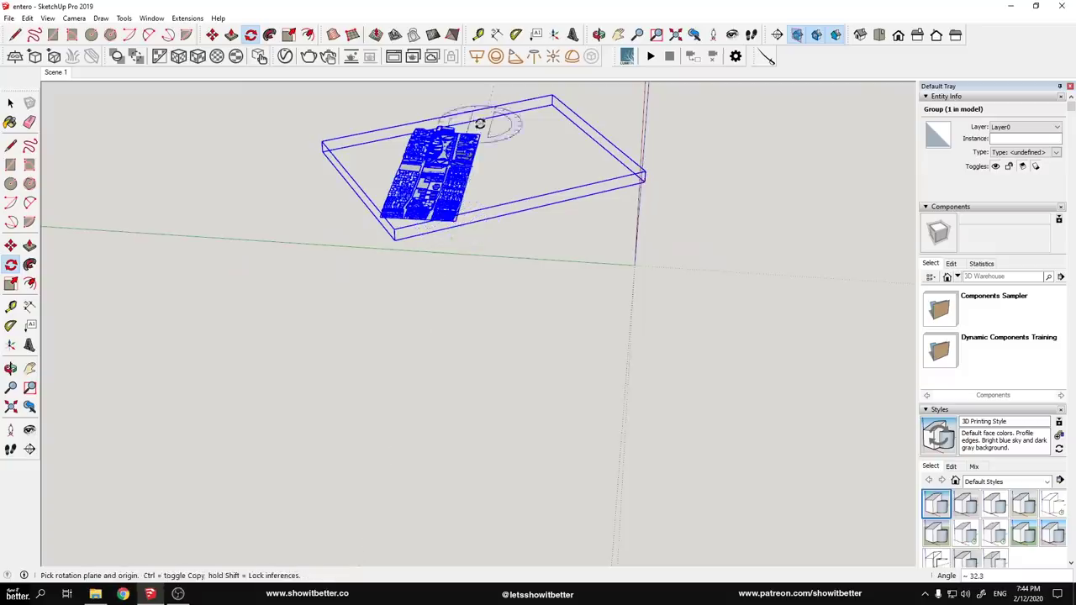
Move the city group so that its corner sits on the origin
key("space")
scroll(451, 225, "up", 3)
key("m")
left_click(441, 226)
scroll(473, 286, "down", 5)
left_click(738, 340)
middle_click_drag(817, 263, 227, 253, "shift")
Outline the strip's ground inside the group to form a base face
key("space")
left_click(185, 185)
scroll(522, 253, "up", 5)
scroll(522, 254, "down", 3)
middle_click_drag(523, 257, 581, 353)
left_click(584, 383)
left_click(508, 475)
middle_click_drag(508, 470, 489, 240)
key("l")
scroll(497, 224, "up", 8)
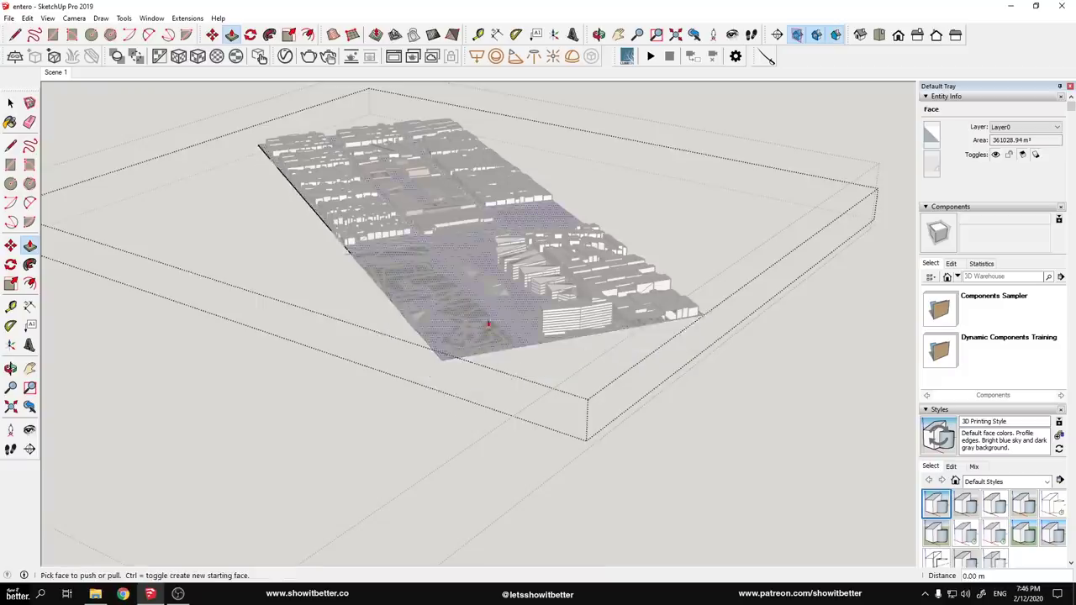
Push/Pull the ground face downward to give the city strip a solid base
scroll(477, 309, "up", 4)
middle_click_drag(476, 308, 501, 344, "shift")
scroll(512, 365, "down", 3)
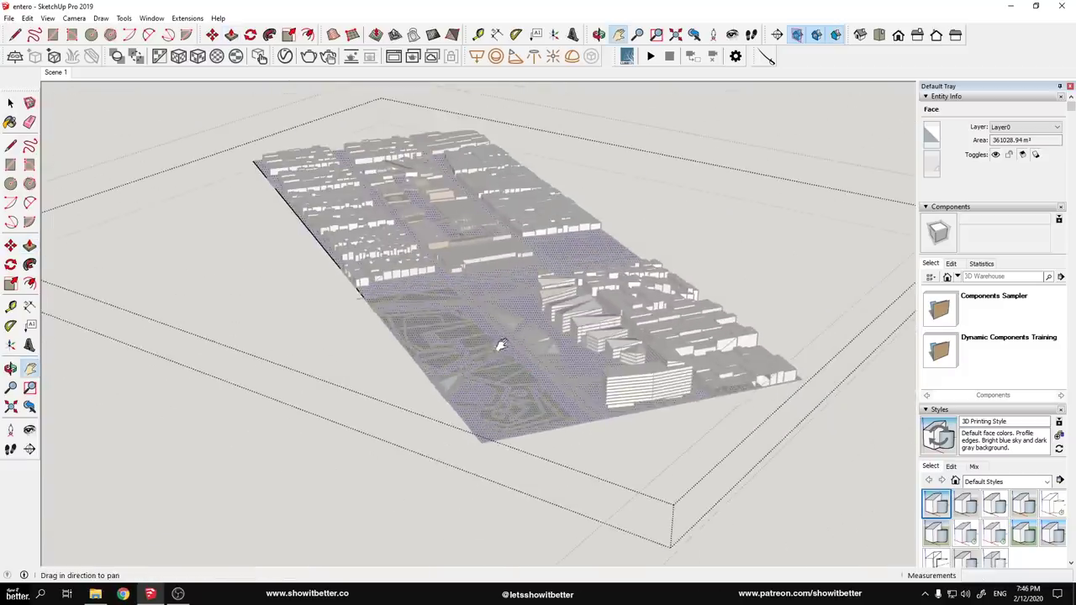
left_click_drag(501, 356, 412, 407)
scroll(454, 403, "up", 1)
scroll(459, 403, "down", 3)
left_click(244, 424)
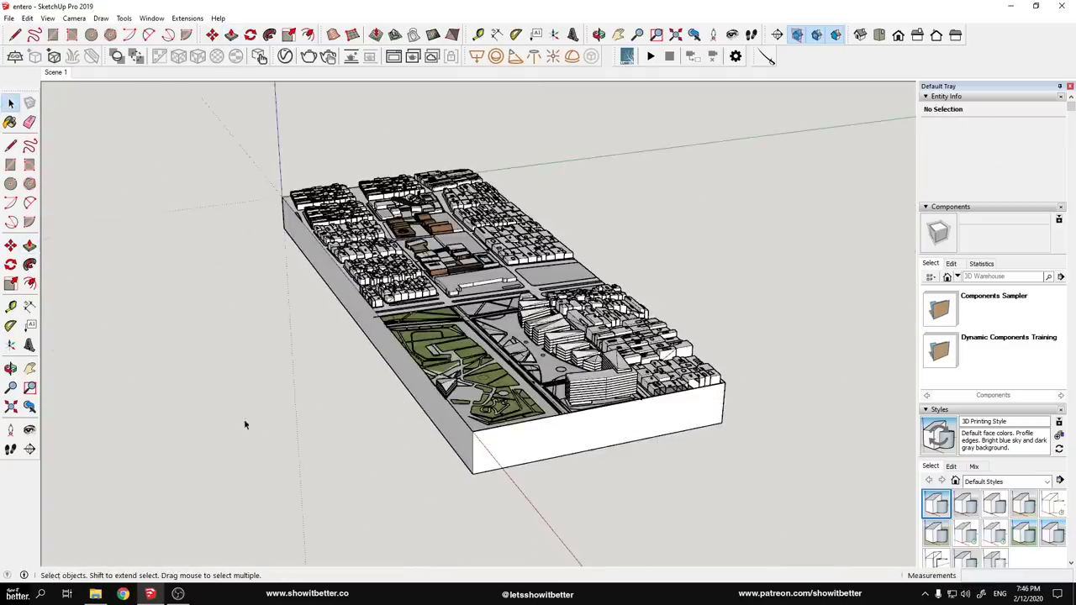
Delete the stray pieces at the park-side edge of the base
middle_click_drag(282, 380, 421, 370)
scroll(486, 360, "up", 5)
left_click(529, 456)
key("Delete")
left_click(528, 463)
key("Delete")
scroll(600, 384, "down", 3)
scroll(600, 384, "up", 4)
left_click(601, 385)
scroll(683, 361, "down", 4)
scroll(685, 366, "up", 1)
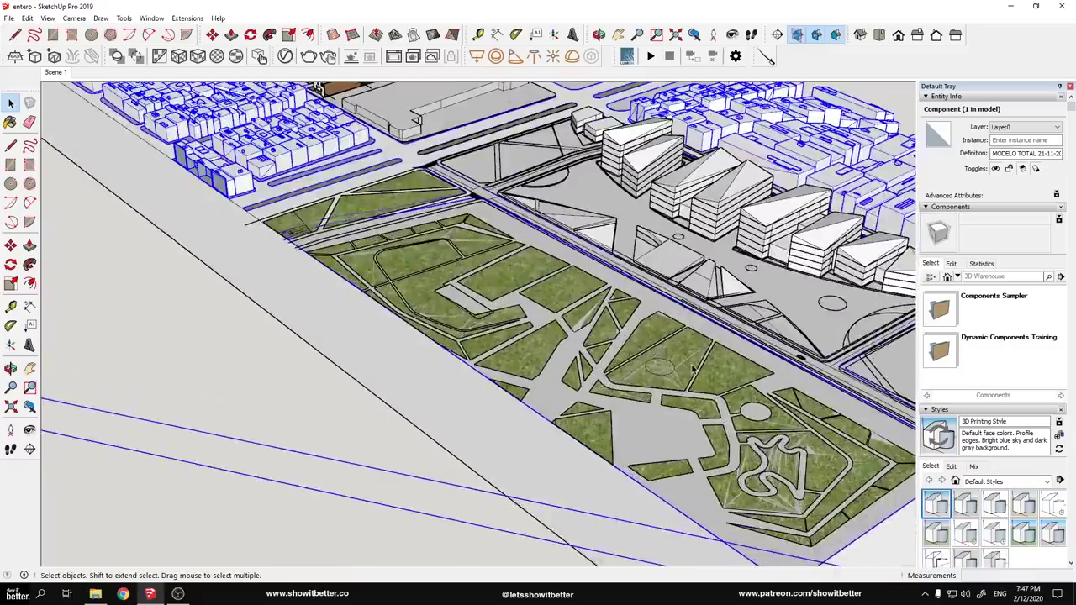
key("m")
left_click(684, 374)
key("space")
Open the city model for editing and raise the park's green-area component slightly above the ground surface
double_click(719, 373)
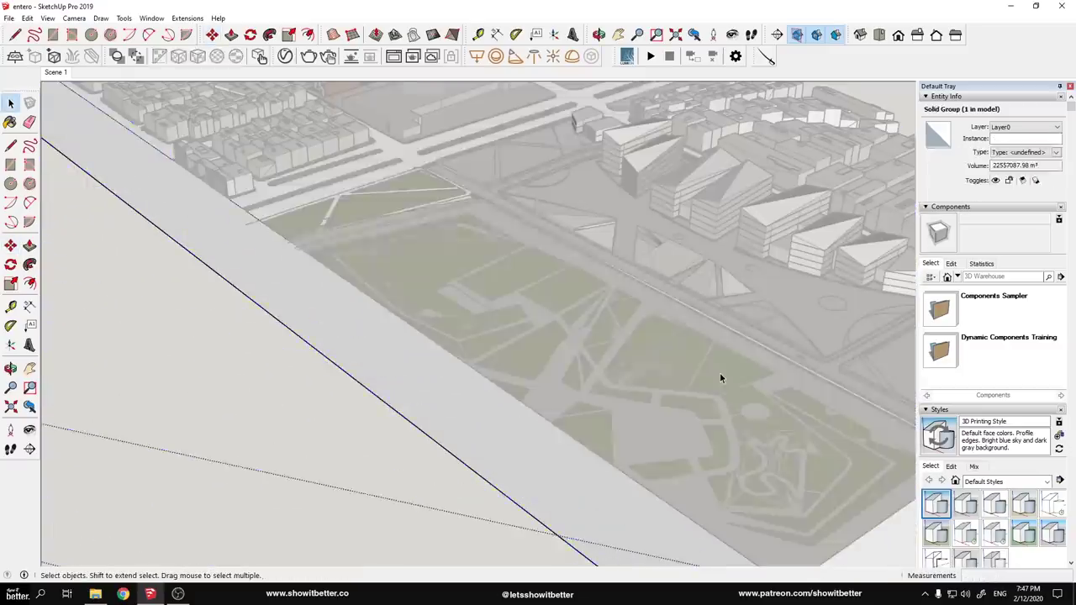
left_click(722, 373)
left_click(720, 379)
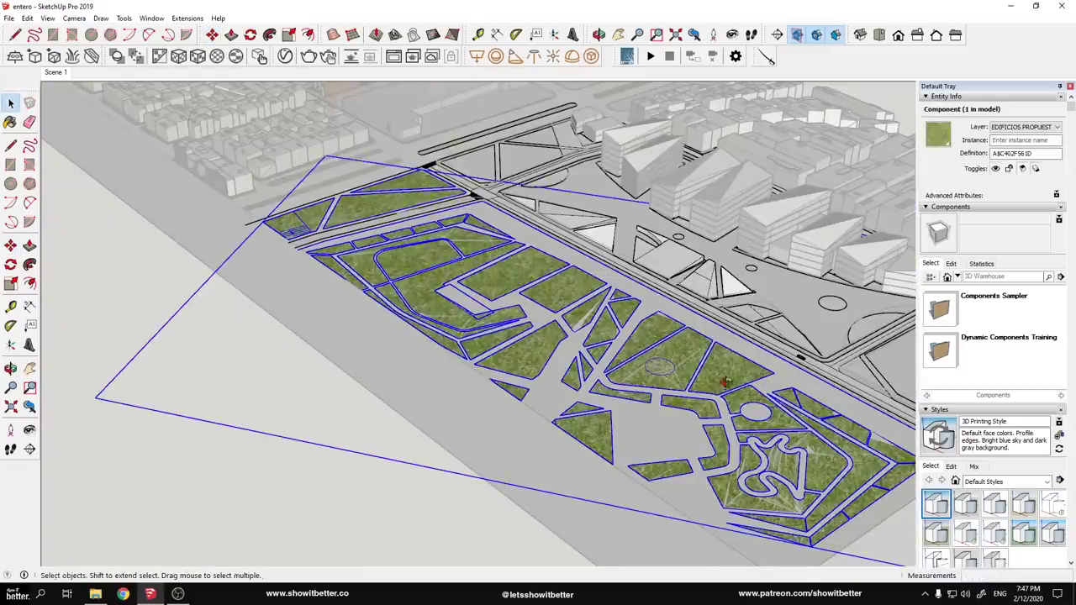
scroll(730, 388, "down", 2)
scroll(769, 423, "up", 7)
key("m")
left_click(726, 394)
scroll(726, 392, "down", 10)
middle_click_drag(724, 392, 509, 522)
key("space")
left_click(488, 504)
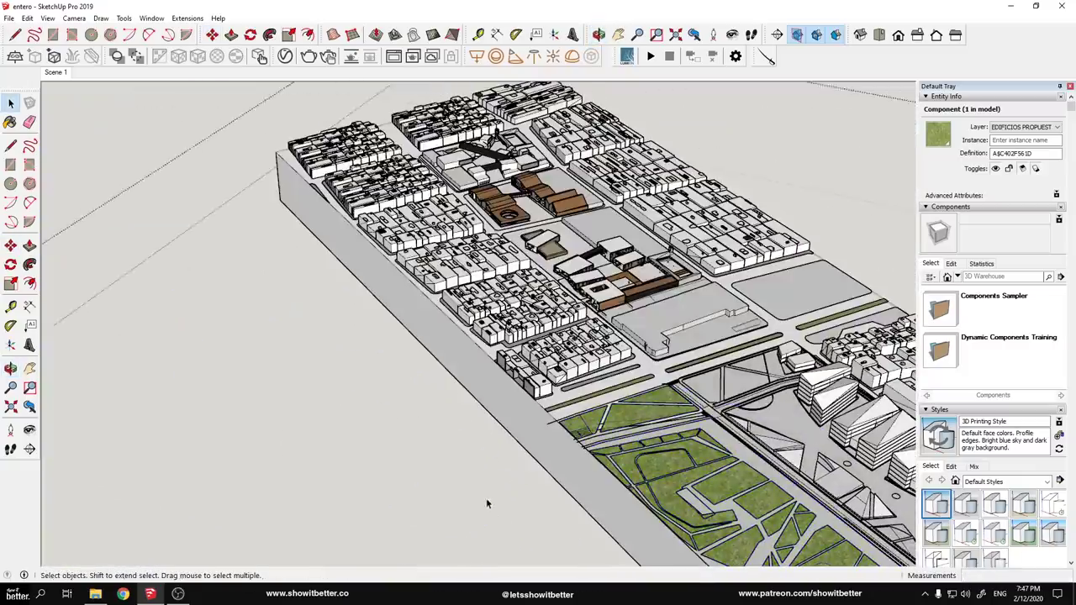
Draw a large ground rectangle extending well beyond the city strip on all sides
middle_click_drag(551, 393, 404, 311, "shift")
scroll(499, 412, "down", 2)
middle_click_drag(500, 412, 523, 399, "shift")
scroll(546, 374, "up", 2)
scroll(580, 404, "down", 4)
scroll(598, 427, "up", 1)
scroll(584, 386, "down", 3)
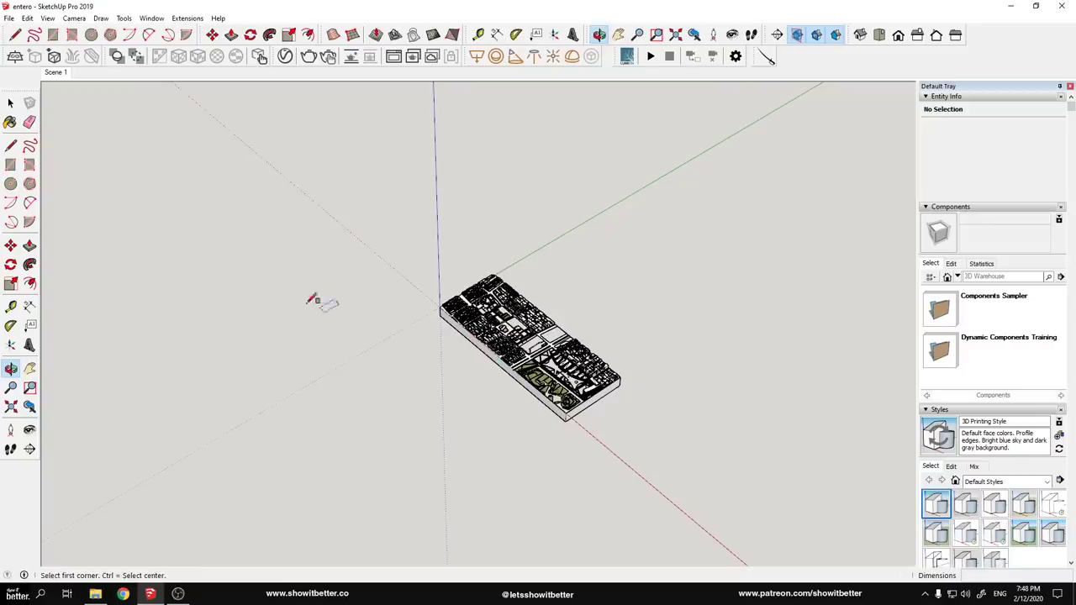
left_click(894, 369)
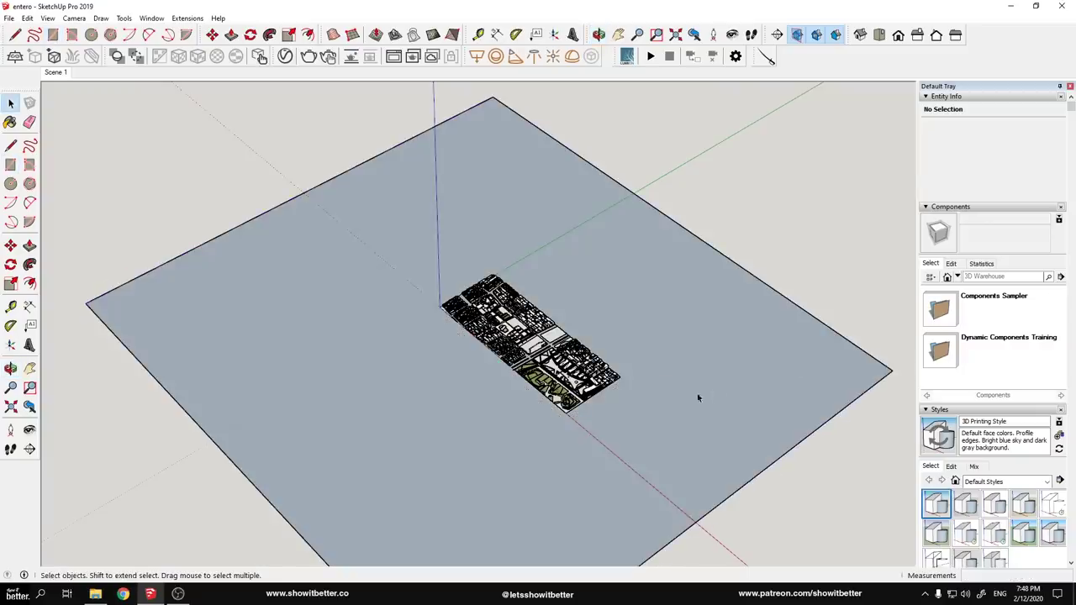
Make the large ground rectangle's face and edges a group
left_click(720, 390)
double_click(718, 386)
right_click(718, 387)
left_click(745, 478)
scroll(616, 373, "up", 5)
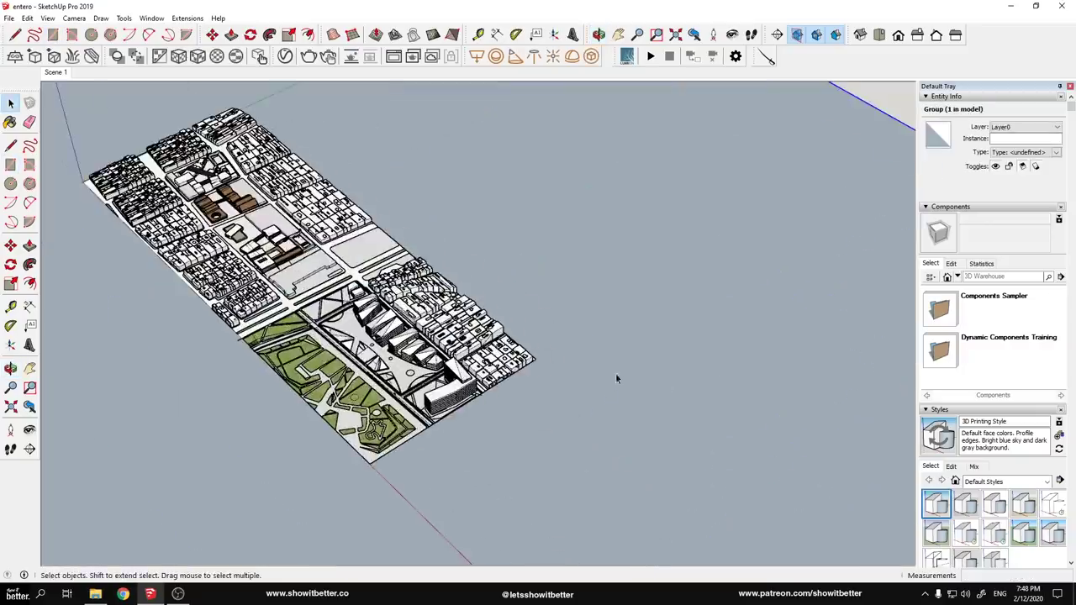
Switch the camera to parallel projection and show the whole city strip from an isometric angle
left_click(910, 40)
scroll(831, 324, "down", 2)
scroll(829, 324, "up", 3)
scroll(829, 324, "down", 1)
left_click(75, 18)
left_click(102, 71)
scroll(800, 309, "up", 3)
left_click(768, 292)
left_click(740, 405)
scroll(721, 375, "up", 1)
middle_click_drag(721, 375, 522, 284)
scroll(634, 409, "down", 6)
scroll(590, 336, "up", 4)
scroll(335, 239, "down", 1)
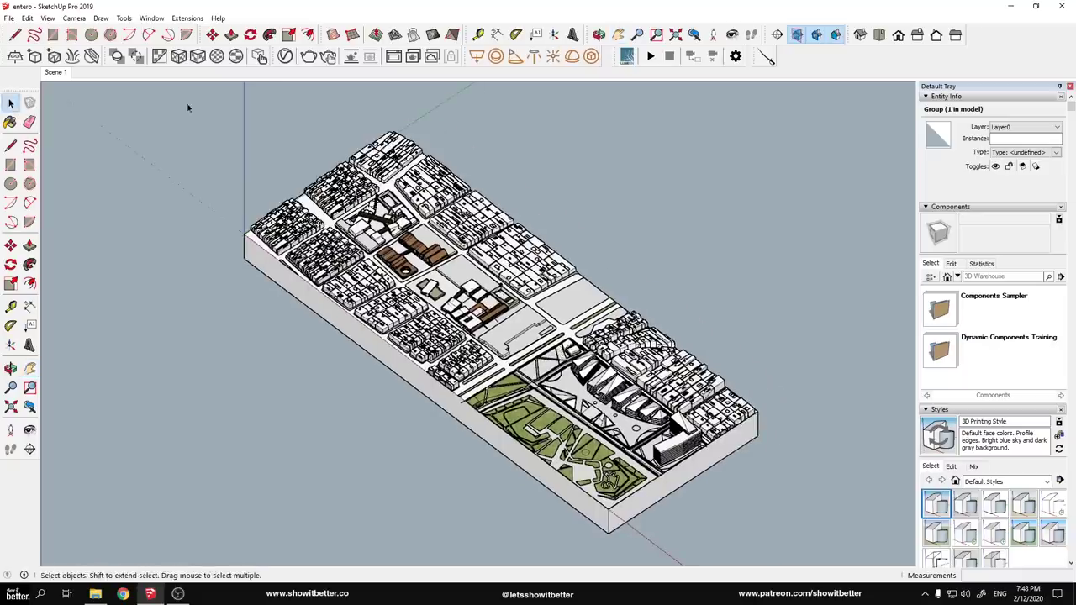
Save the model as a new file named q
left_click(9, 17)
left_click(60, 83)
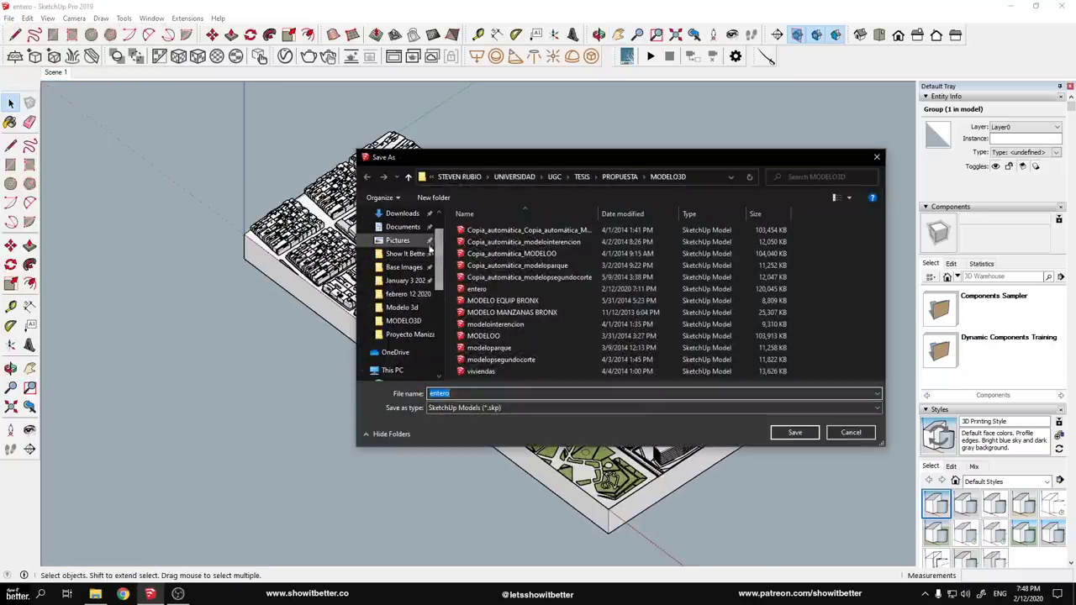
type("q")
left_click(780, 433)
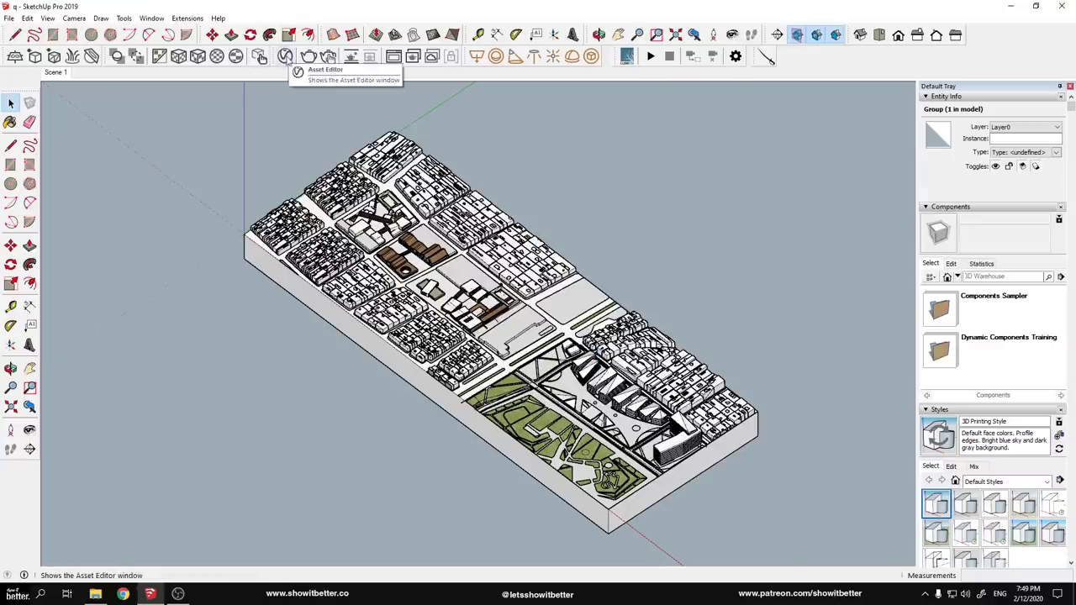
Open the V-Ray Asset Editor and set the render output aspect ratio to 16:9 - Widescreen
left_click(285, 56)
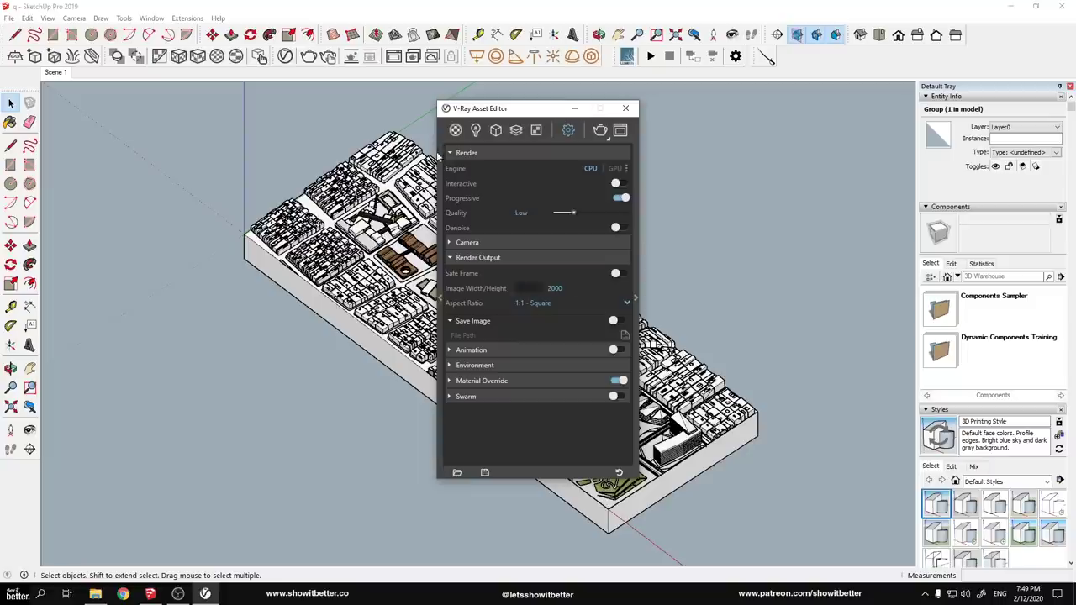
left_click(626, 303)
left_click(542, 318)
left_click(620, 273)
left_click(619, 273)
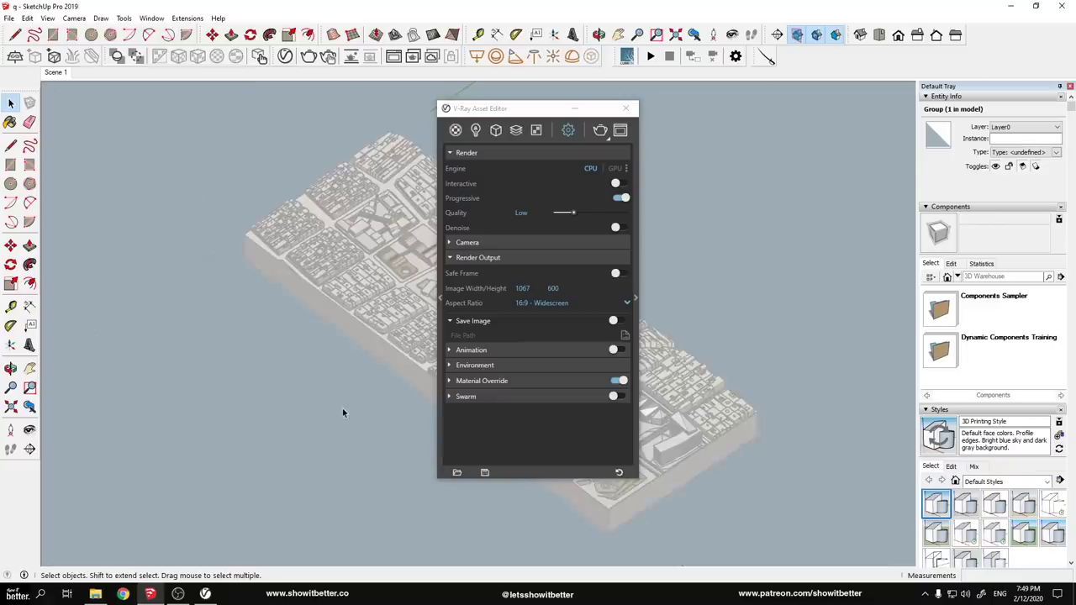
Paint the large ground plane with the dark grey Color M07 from the Colors material collection
key("b")
left_click(1008, 402)
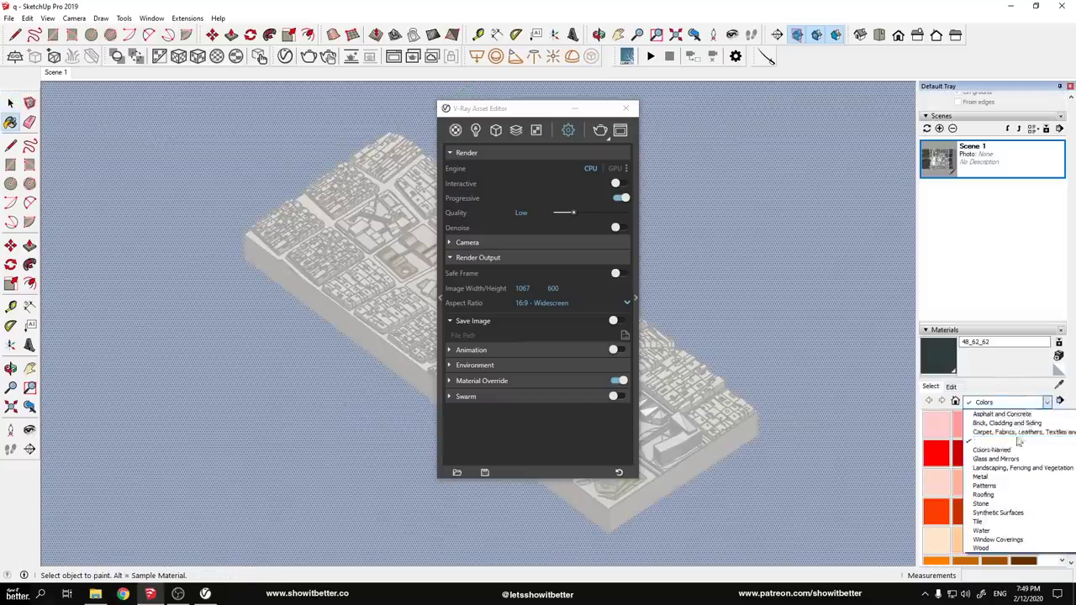
scroll(1025, 388, "up", 10)
scroll(1037, 385, "up", 3)
scroll(1042, 336, "down", 6)
scroll(1054, 466, "down", 6)
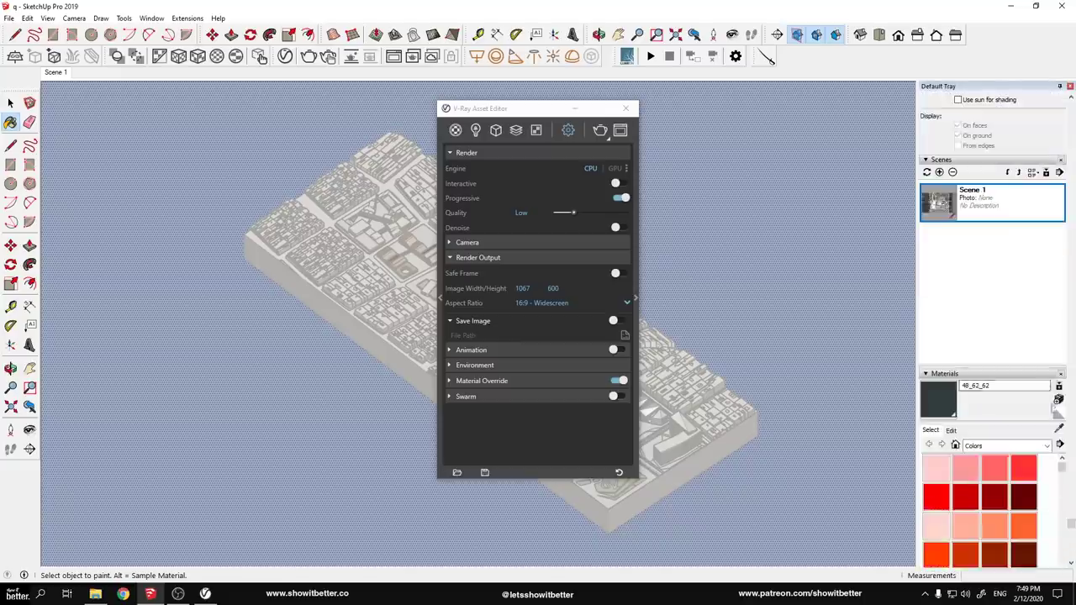
scroll(1050, 474, "up", 4)
scroll(1069, 485, "down", 3)
scroll(1019, 464, "down", 10)
left_click(1018, 463)
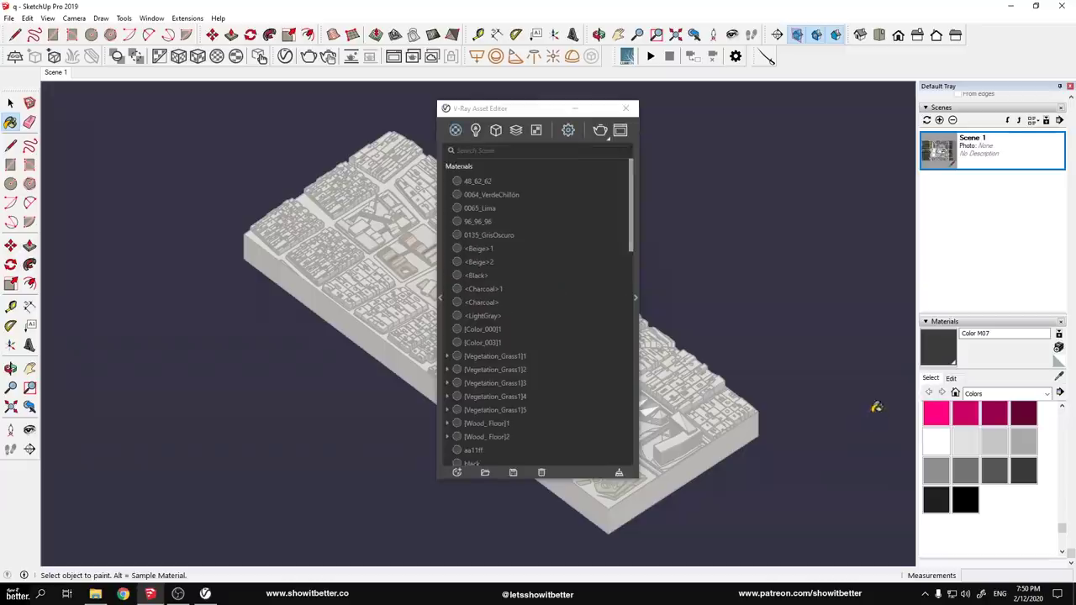
left_click(363, 434, "alt")
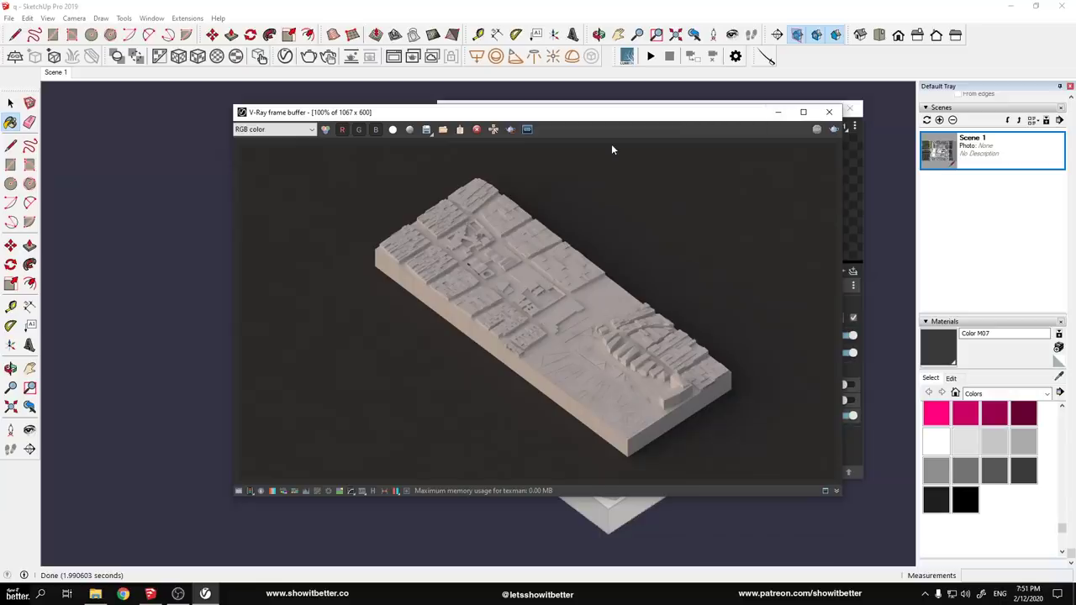
Close the first test render, set the SunLight's size multiplier to 61.9 and render the city strip again
scroll(605, 300, "up", 4)
scroll(604, 299, "down", 3)
scroll(553, 347, "down", 3)
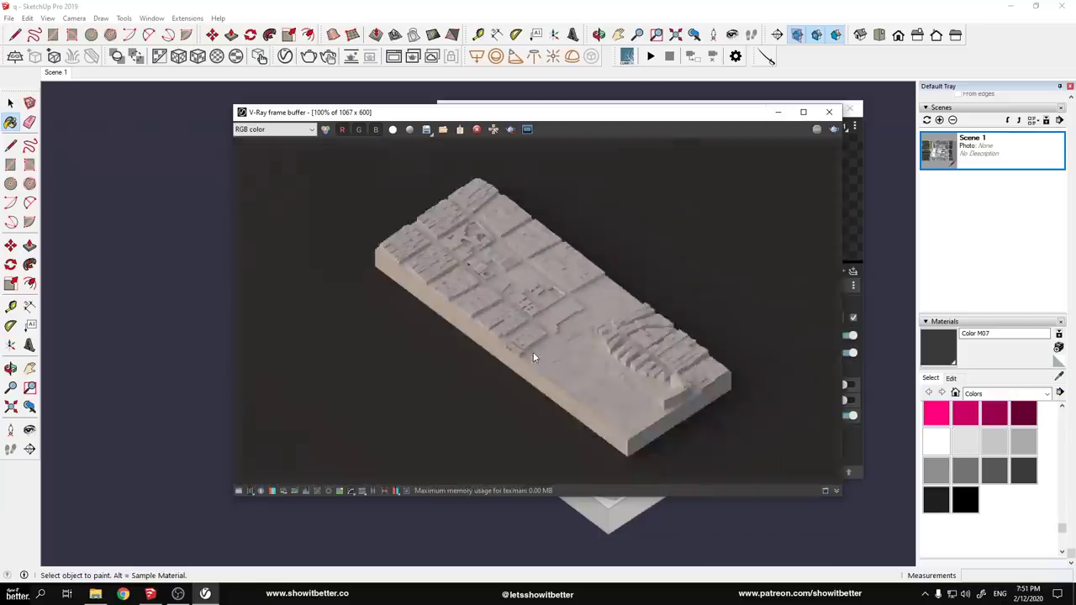
scroll(533, 351, "up", 3)
scroll(574, 396, "down", 2)
left_click(828, 114)
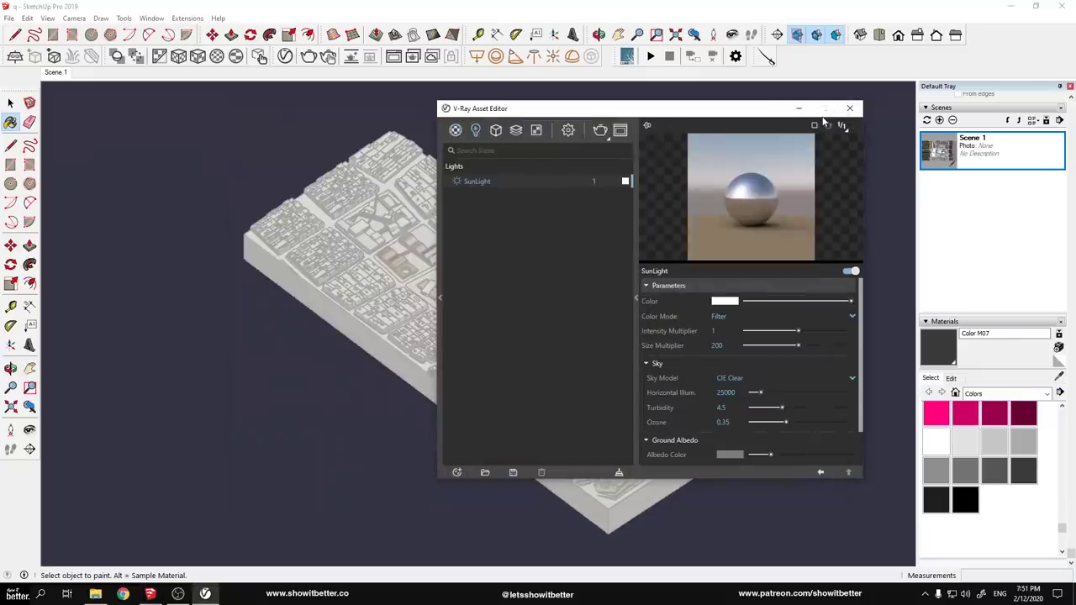
left_click_drag(798, 345, 773, 345)
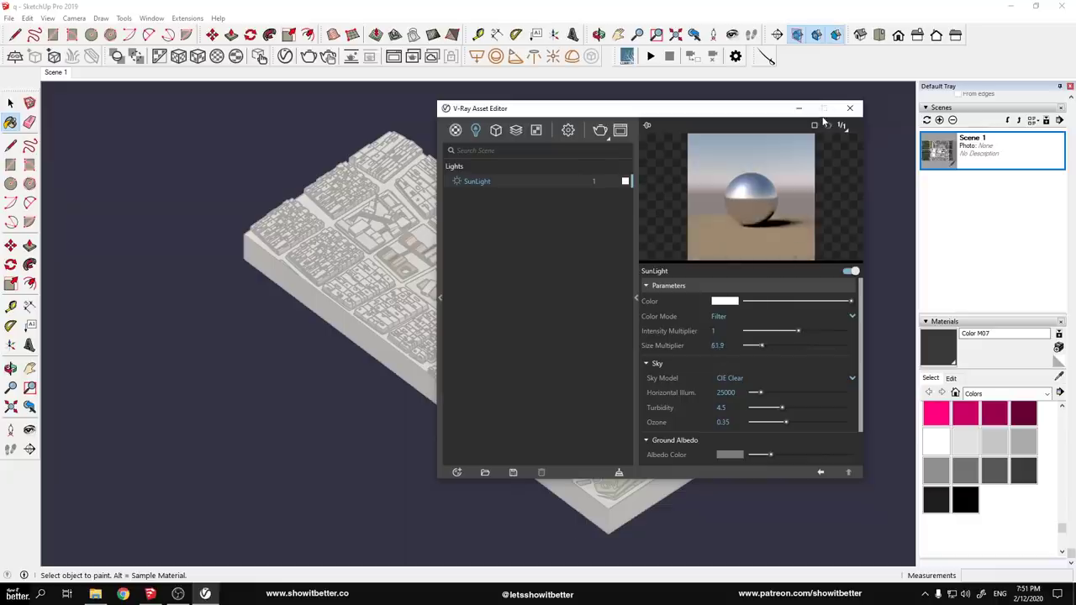
left_click(600, 130)
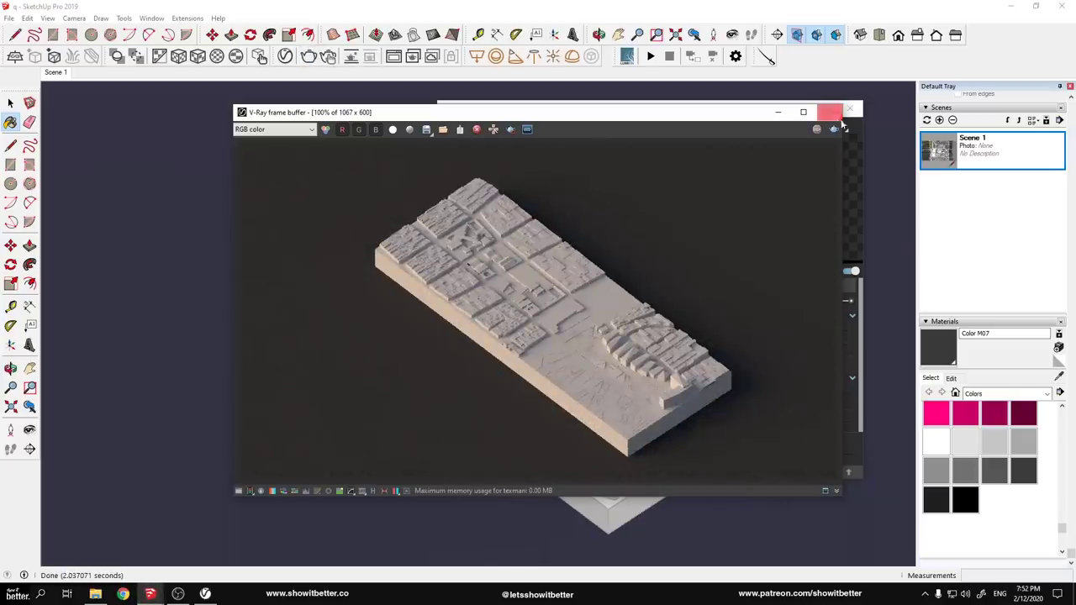
Close the render and V-Ray Asset Editor windows and save the model
left_click(828, 112)
left_click(845, 107)
left_click(8, 18)
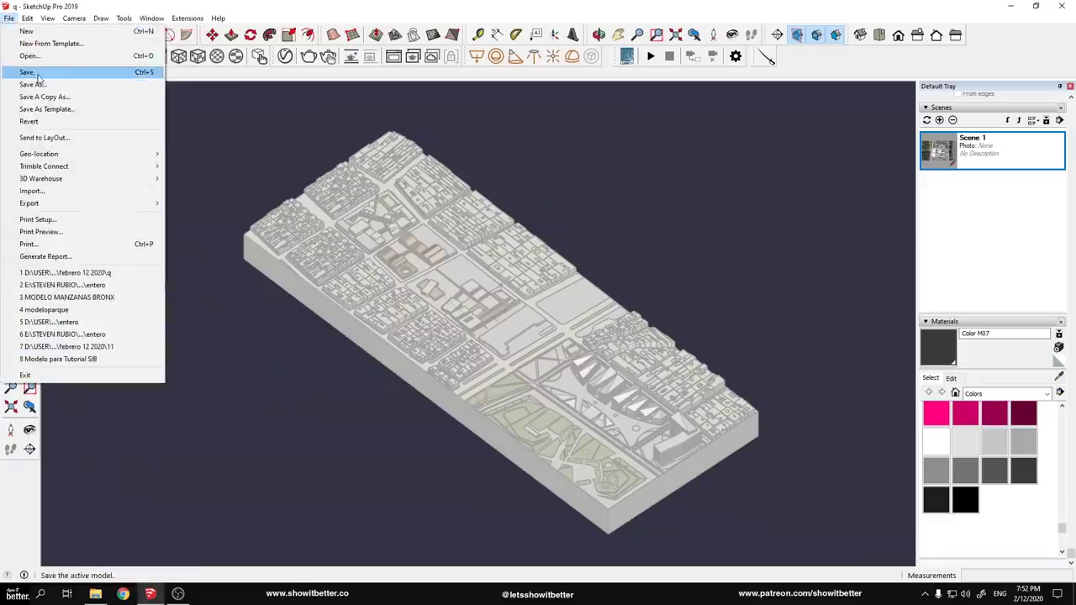
left_click(37, 74)
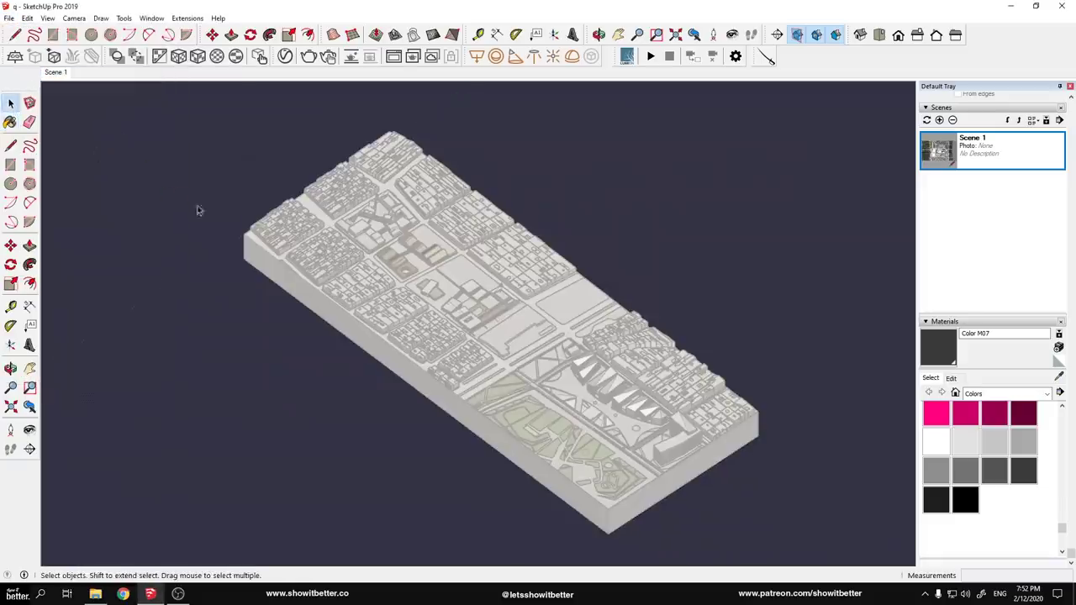
Open the 3D Warehouse and search it for cars
scroll(513, 314, "up", 15)
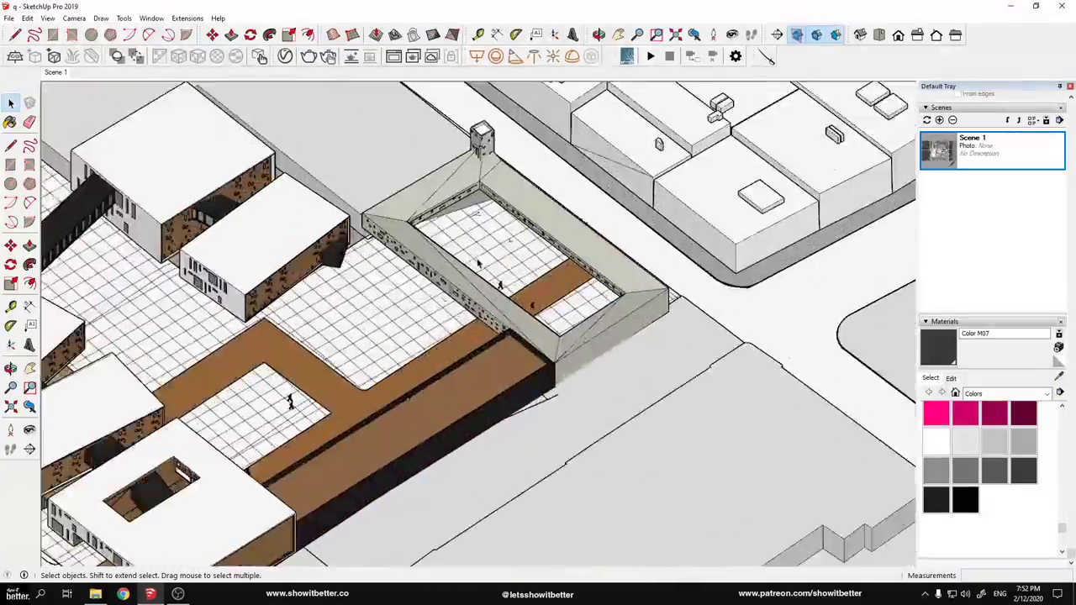
scroll(497, 310, "down", 12)
scroll(497, 311, "down", 5)
scroll(501, 329, "up", 8)
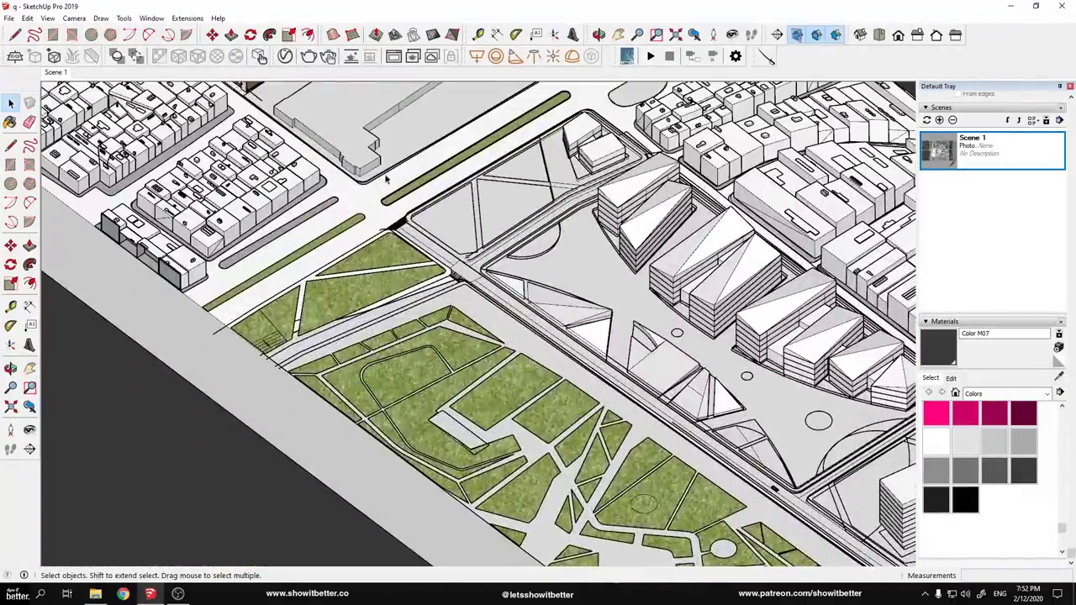
left_click(151, 18)
left_click(180, 108)
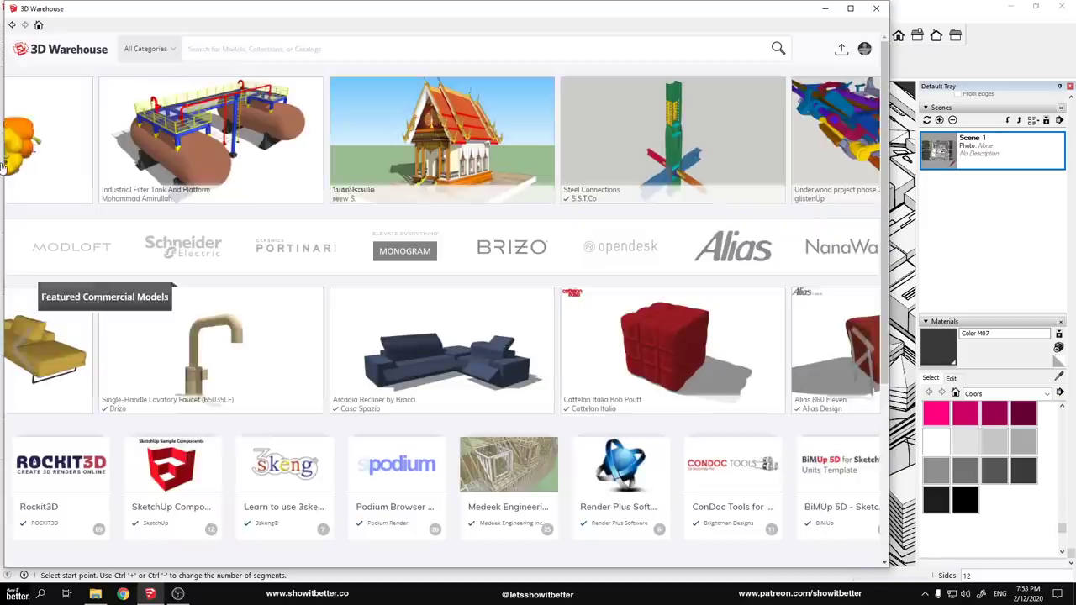
type("cars")
key("Return")
scroll(2, 166, "down", 20)
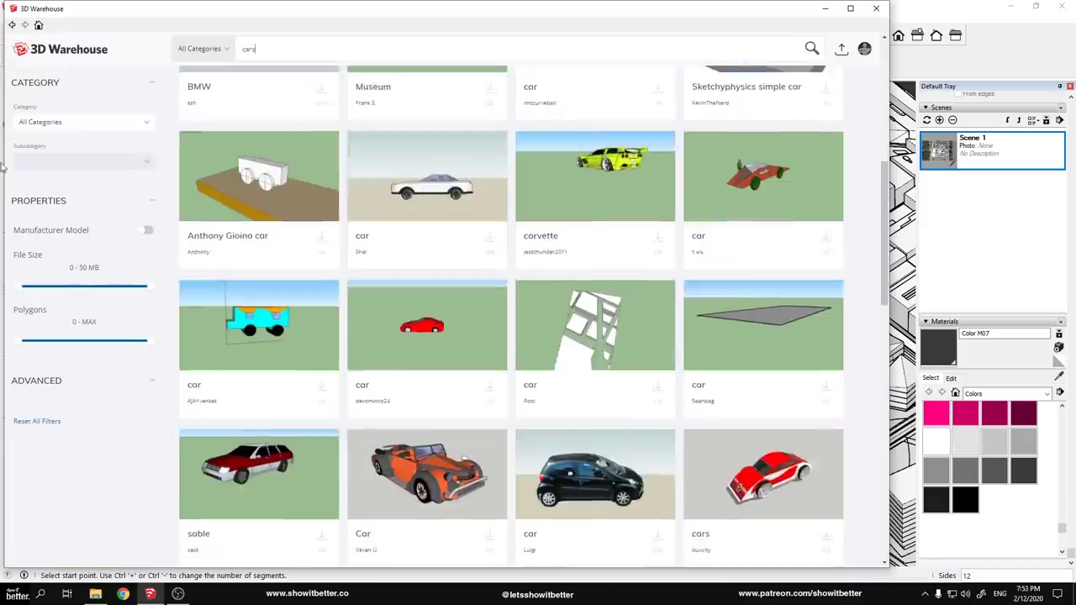
scroll(3, 166, "down", 3)
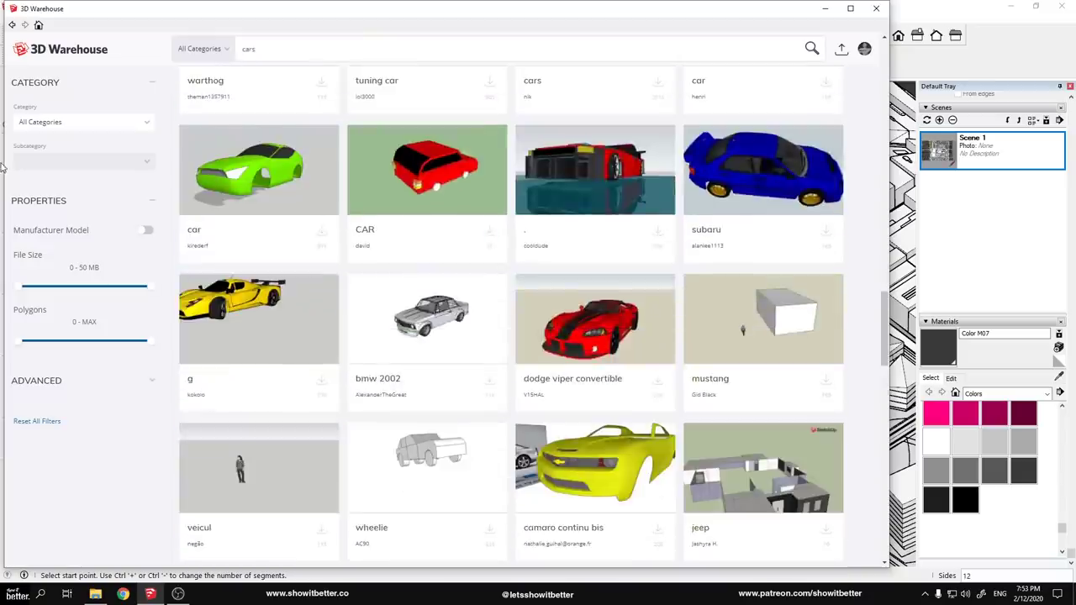
Limit the car results to files of up to 7 MB and sort them by popularity
left_click_drag(76, 287, 35, 287)
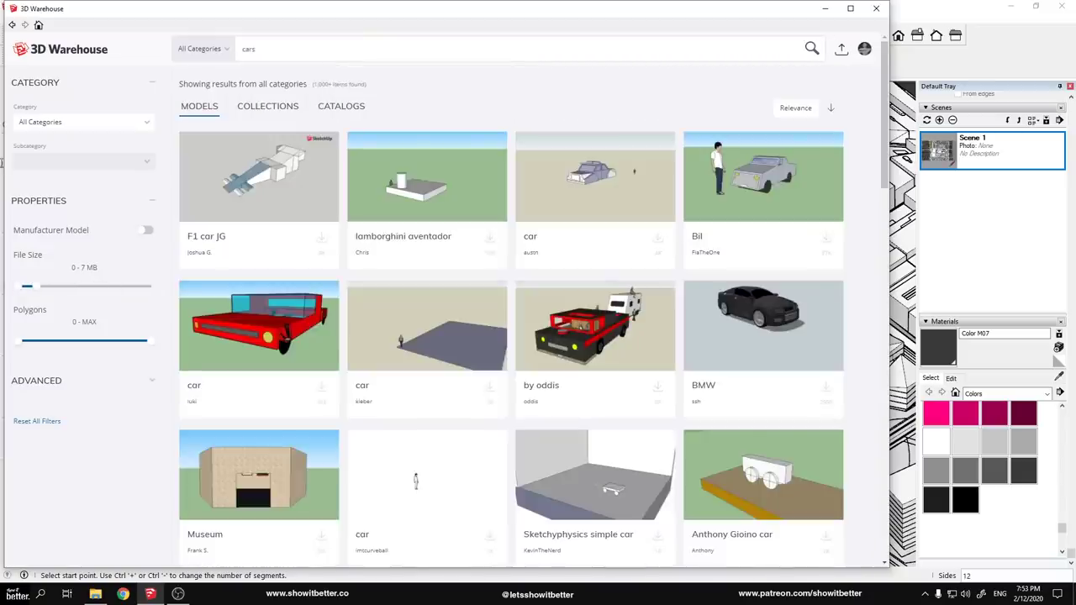
scroll(3, 167, "down", 5)
scroll(3, 167, "down", 10)
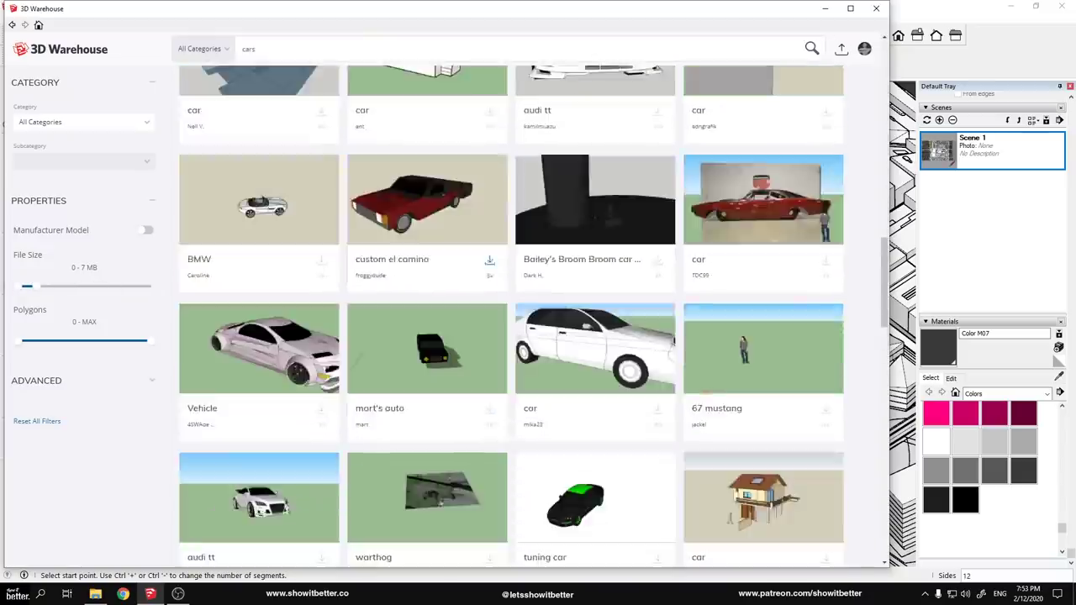
scroll(3, 166, "down", 6)
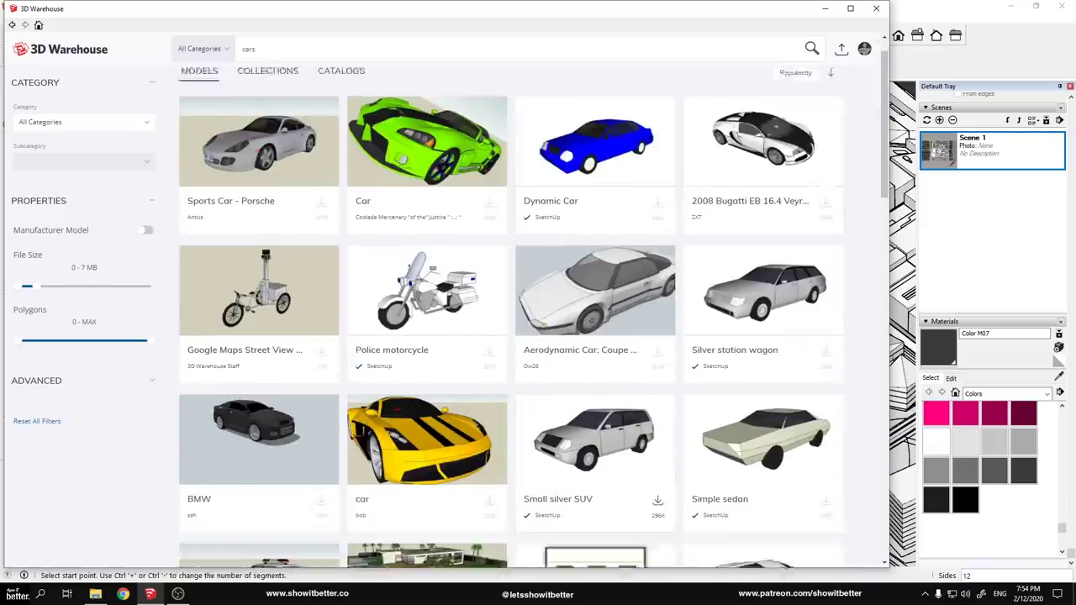
scroll(2, 166, "down", 6)
scroll(3, 166, "up", 14)
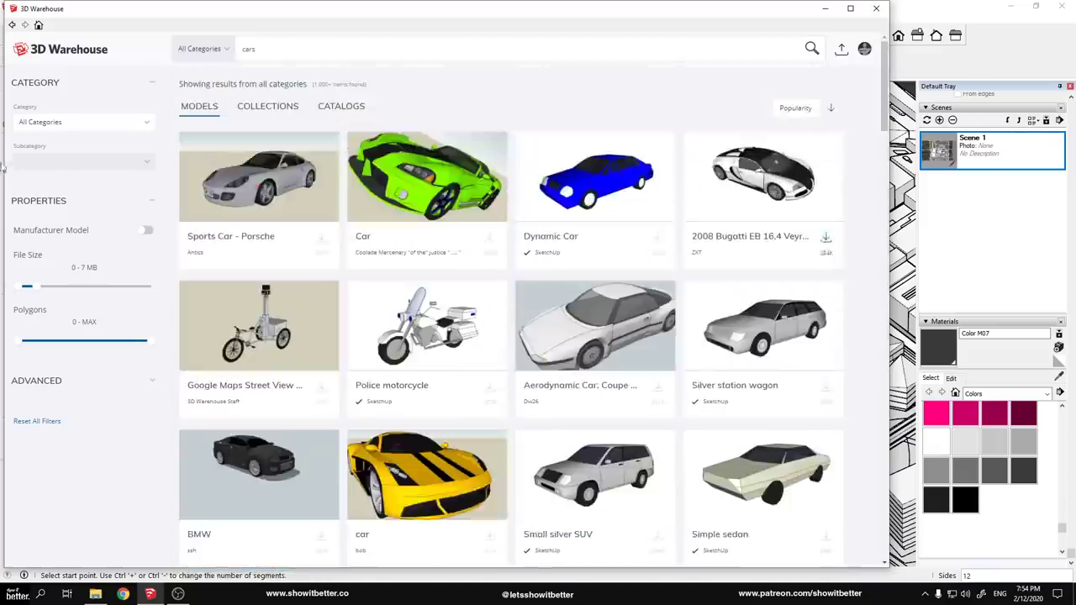
Load the Small silver SUV into the model and place it on the avenue beside the park's green median
scroll(658, 387, "down", 2)
left_click(657, 422)
left_click(414, 314)
scroll(368, 208, "up", 8)
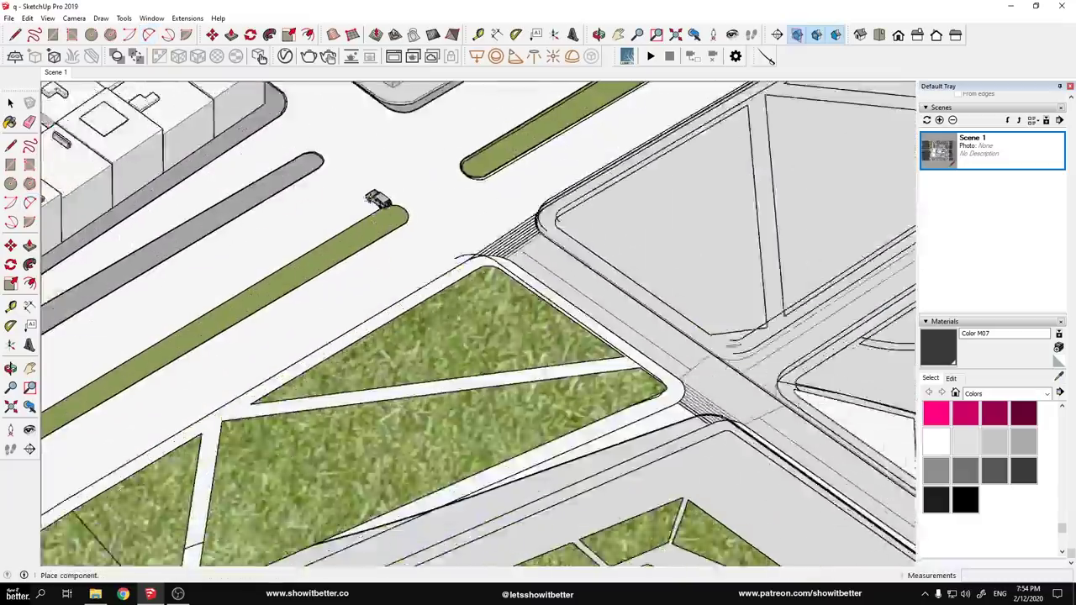
left_click(294, 221)
Rotate the SUV 90 degrees so that it is aligned with the avenue's lanes
key("r")
key("q")
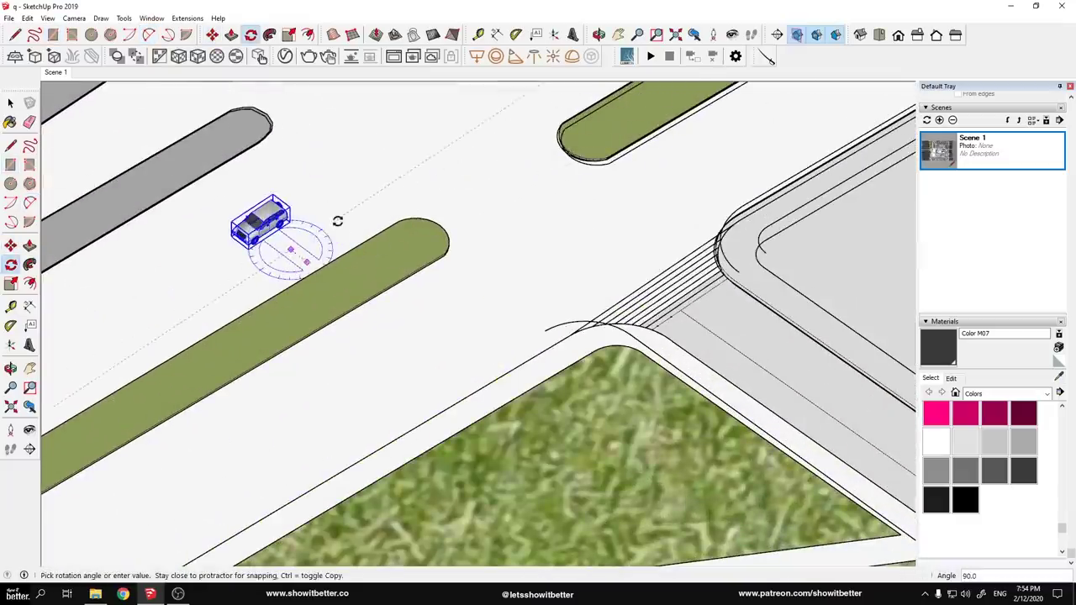
scroll(357, 242, "down", 1)
scroll(357, 242, "up", 2)
Place three copies of the SUV at irregular distances along the avenue, one ahead at the crossing beyond the median
key("m")
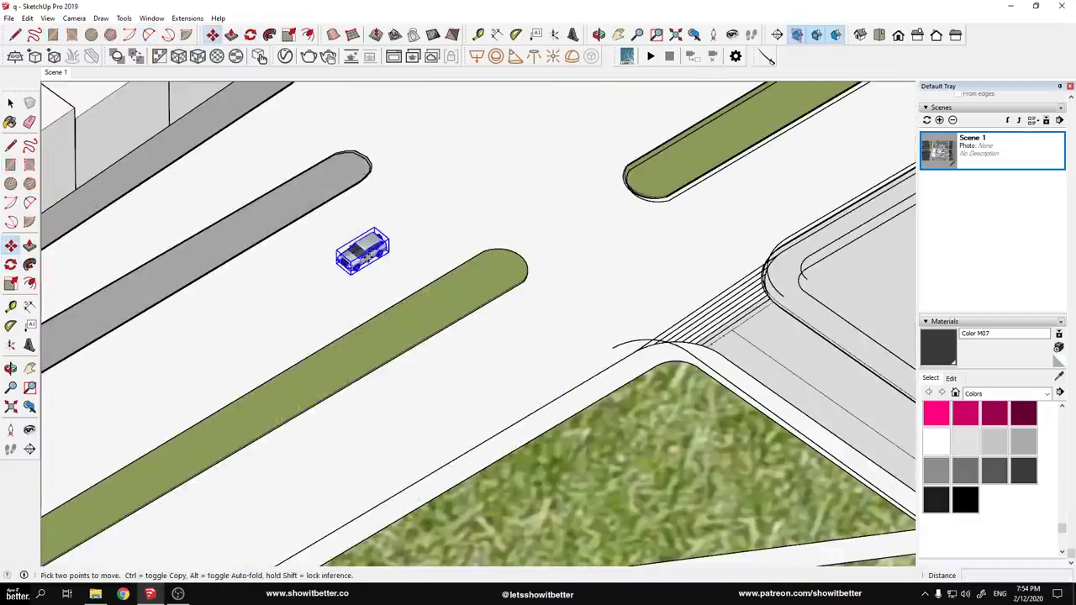
right_click(370, 250)
left_click(371, 245)
left_click(372, 245)
key("ctrl")
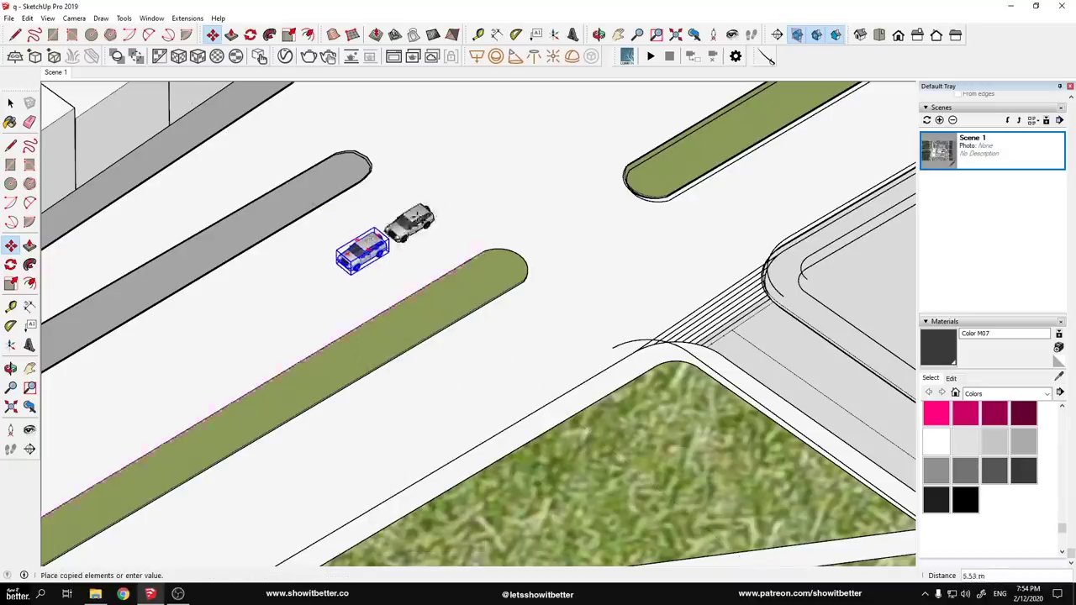
left_click(441, 197)
left_click(433, 236)
key("ctrl")
left_click(605, 184)
left_click(604, 187)
key("ctrl")
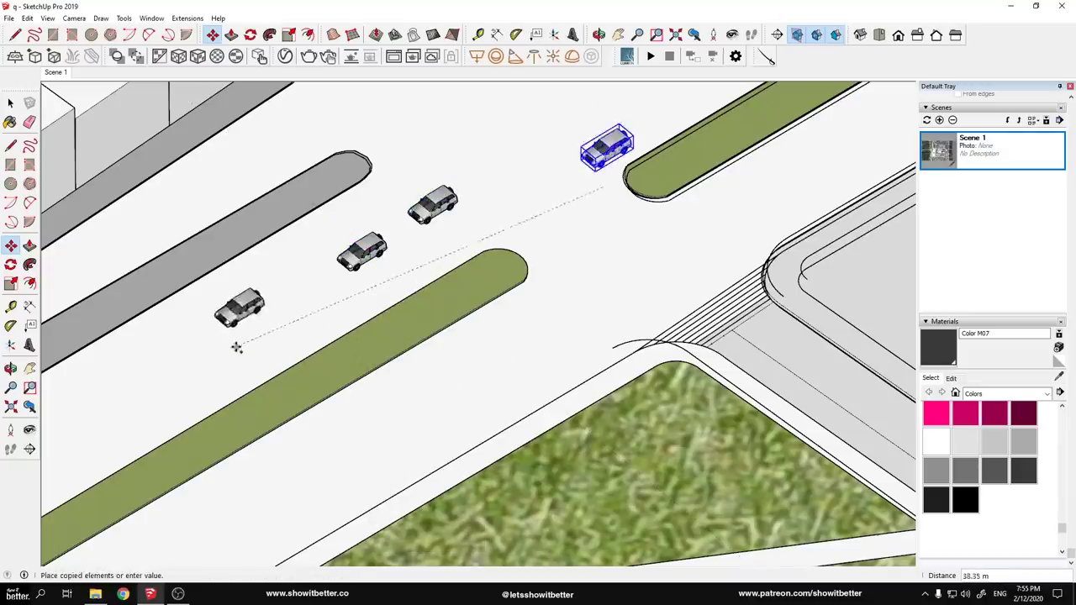
left_click(236, 347)
Scatter more SUV copies irregularly along the lanes between the grey traffic island and the park-side green median
scroll(325, 336, "down", 2)
middle_click_drag(327, 328, 768, 168, "shift")
left_click(714, 172)
key("ctrl")
left_click(725, 199)
left_click(519, 276)
left_click(449, 341)
left_click(496, 301)
key("ctrl")
left_click(608, 246)
key("ctrl")
left_click(606, 238)
left_click(331, 401)
key("ctrl")
left_click(309, 384)
left_click(322, 395)
left_click(361, 401)
left_click(326, 426)
scroll(412, 398, "down", 5)
Copy the SUV at the crossing twice onto the lane between the large flat block and the next green median
middle_click_drag(635, 259, 470, 385, "shift")
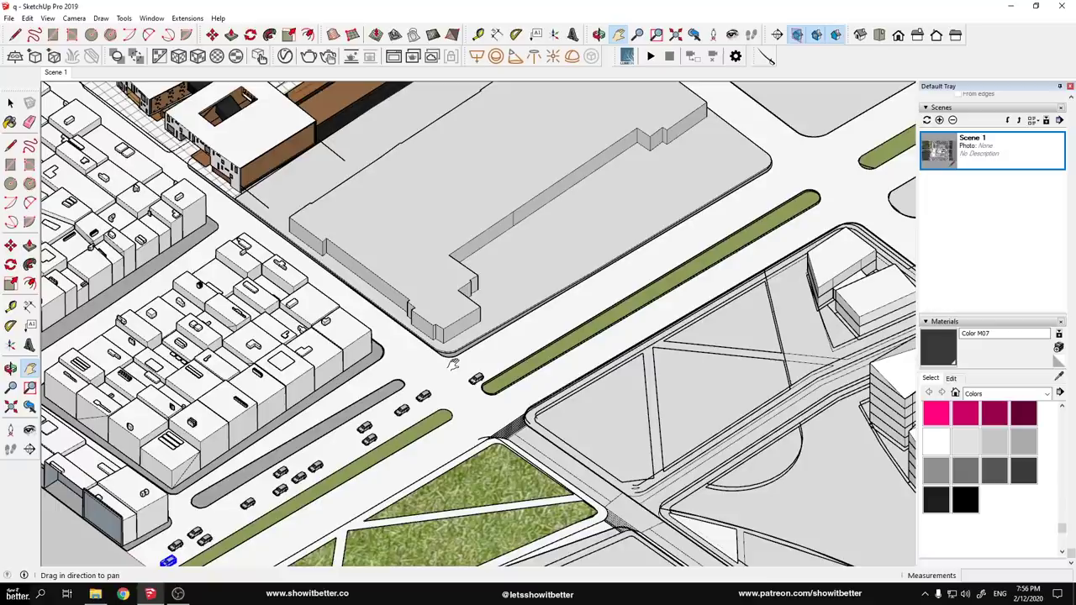
key("m")
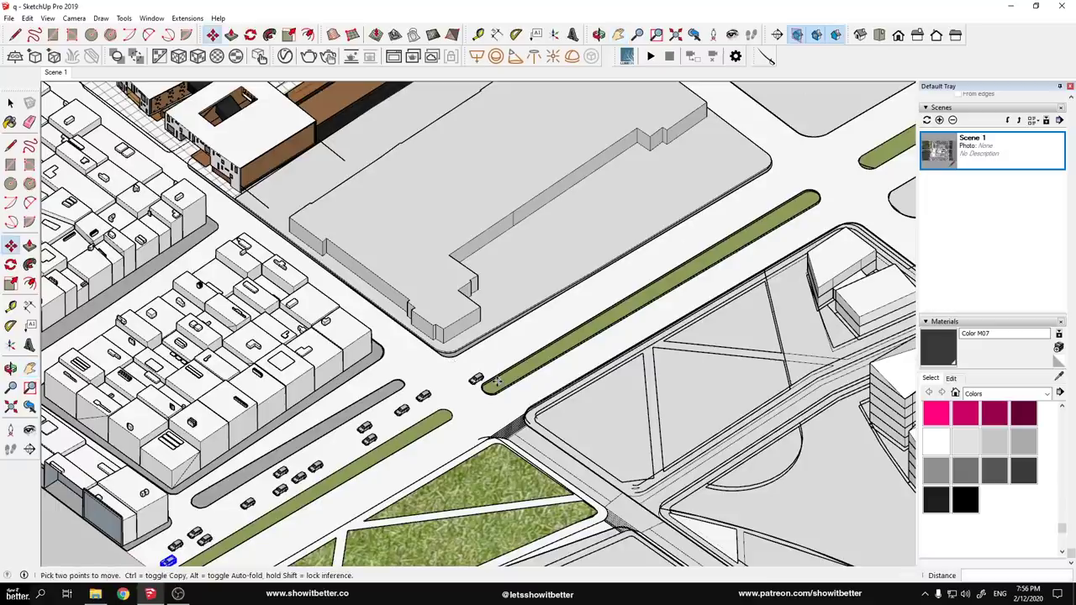
scroll(483, 382, "up", 3)
key("space")
left_click(473, 378)
key("m")
left_click(451, 398)
key("ctrl")
left_click(534, 320)
left_click(535, 320)
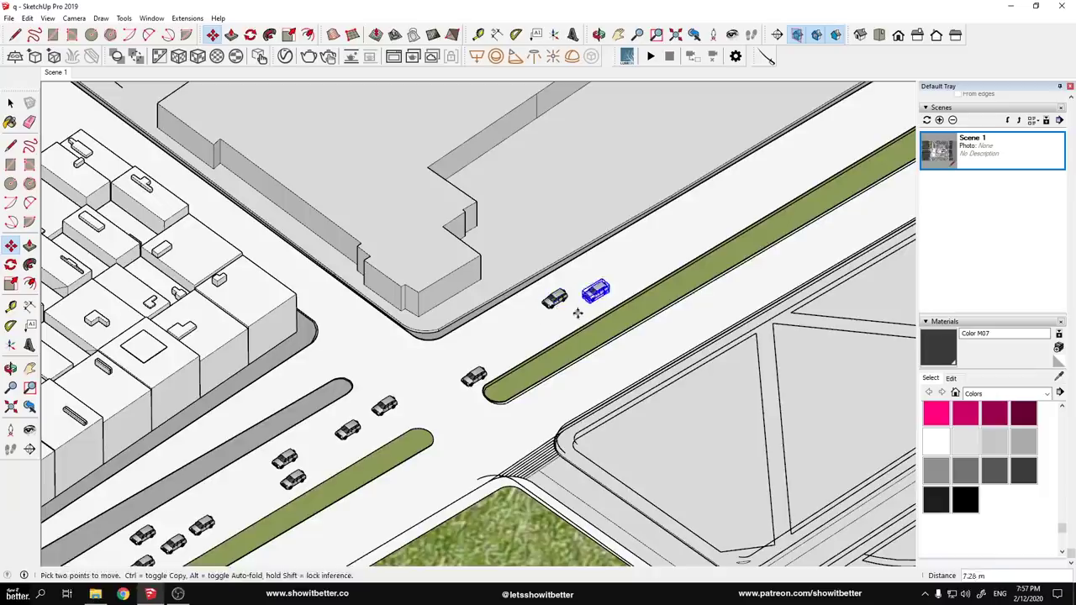
Select a pair of SUVs beside the large flat block and copy them farther along the same lane
scroll(714, 228, "down", 3)
middle_click_drag(715, 228, 508, 384, "shift")
key("space")
left_click_drag(426, 403, 467, 425)
key("m")
left_click(468, 451)
key("ctrl")
left_click(575, 388)
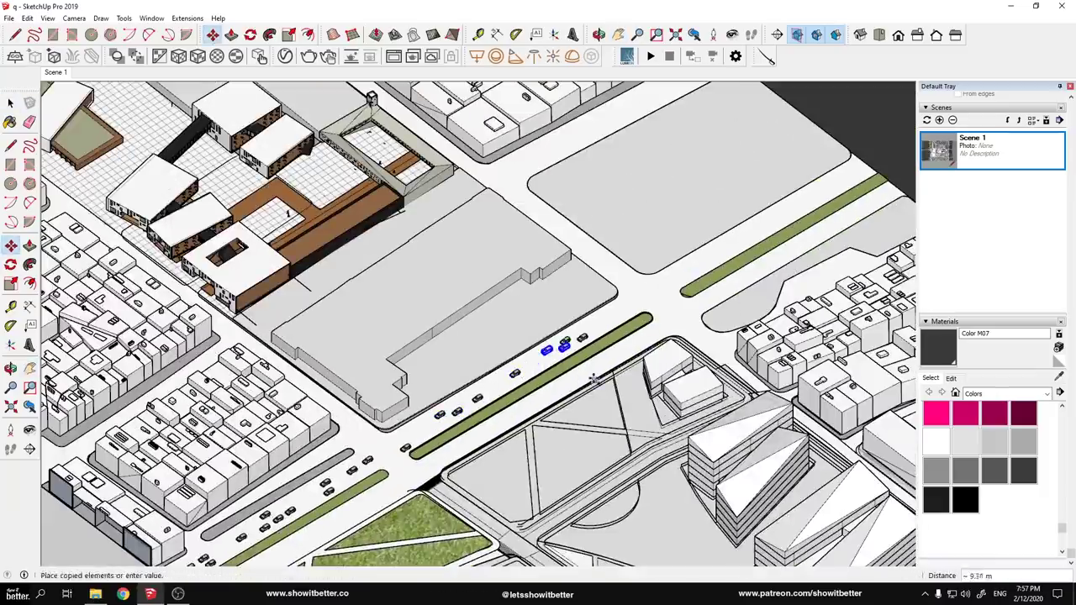
key("Escape")
Copy the foremost SUV beside the large flat block ahead to the next street crossing
key("space")
left_click(582, 338)
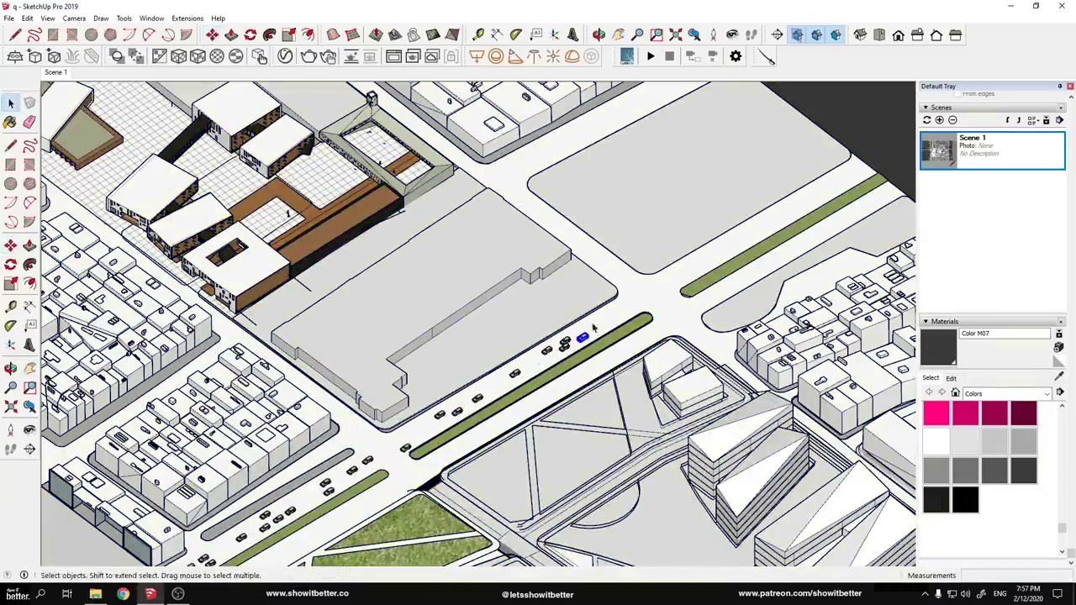
key("m")
left_click(602, 341)
key("ctrl")
left_click(665, 300)
left_click(666, 300)
Scatter further SUV copies irregularly along the lane beside the green median beyond the second crossing
key("ctrl")
scroll(769, 235, "up", 6)
left_click(759, 167)
left_click(788, 188)
left_click(690, 265)
left_click(622, 318)
left_click(636, 257)
left_click(676, 291)
left_click(628, 327)
scroll(847, 192, "down", 6)
left_click(865, 180)
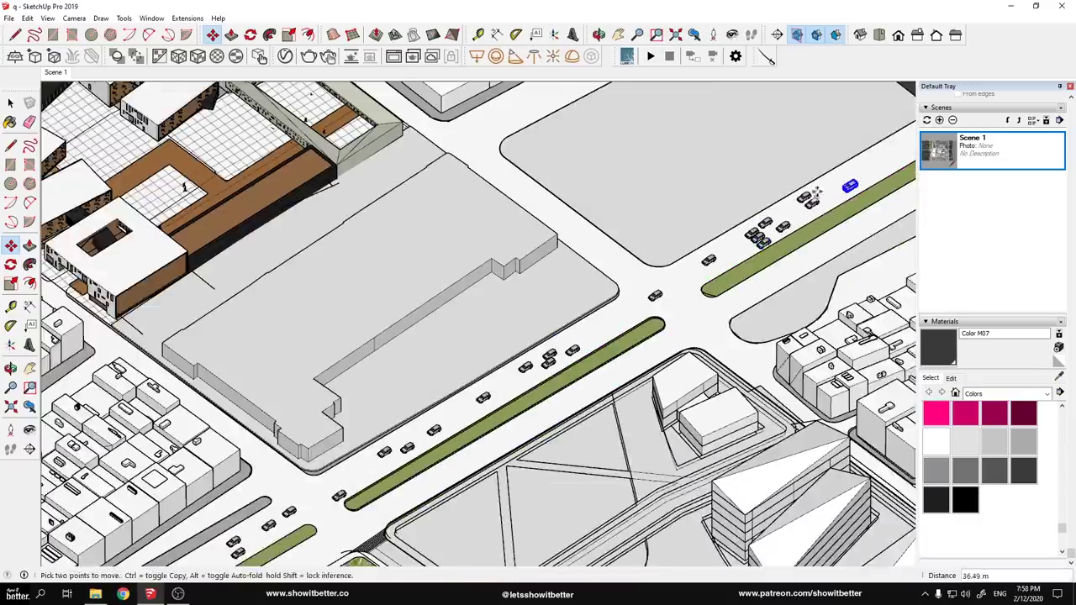
Rotate-copy six SUVs from the lane beside the large flat block onto the lane across the green median, facing the opposite way
middle_click_drag(866, 180, 748, 243, "shift")
scroll(798, 209, "down", 8)
scroll(521, 339, "up", 8)
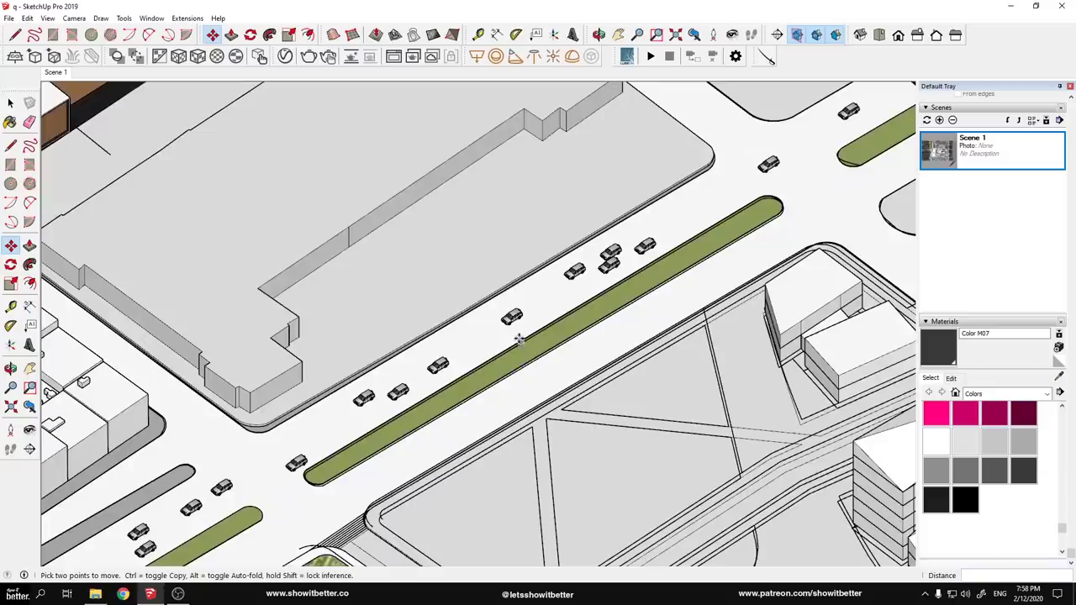
key("space")
left_click(515, 323)
scroll(502, 353, "up", 3)
left_click(467, 339, "shift")
left_click(401, 382, "shift")
left_click(345, 391, "shift")
left_click(234, 498, "shift")
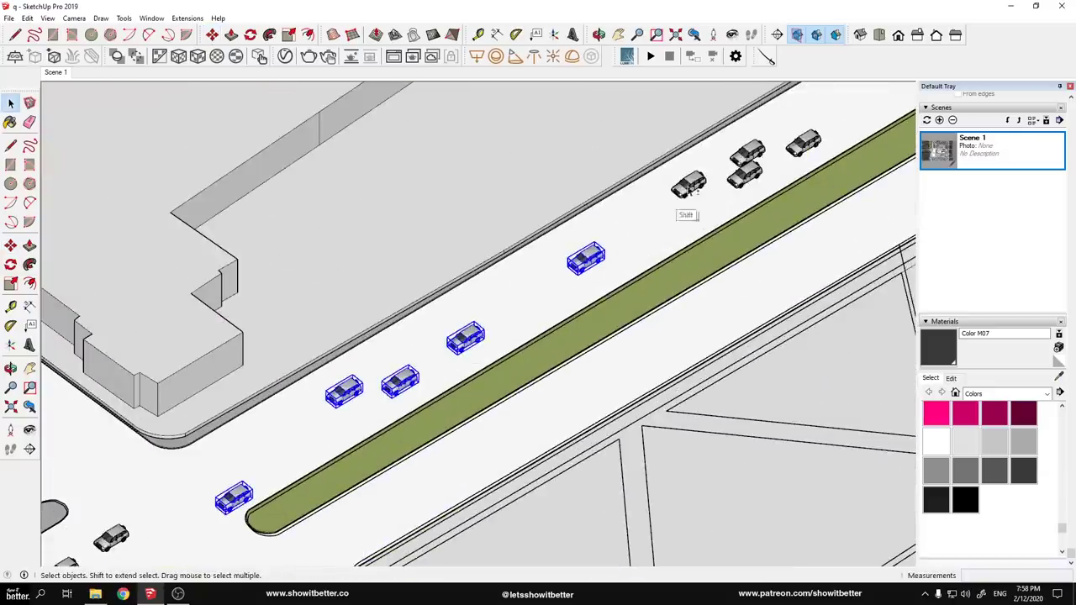
left_click(689, 185, "shift")
key("q")
left_click(509, 372)
left_click(718, 250)
left_click(456, 404, "ctrl")
scroll(457, 403, "down", 5)
middle_click_drag(457, 404, 768, 240)
Copy the foremost SUV on the opposite lane past the second crossing and irregularly along the next green median
key("space")
left_click(575, 261)
key("m")
key("ctrl")
left_click(586, 281)
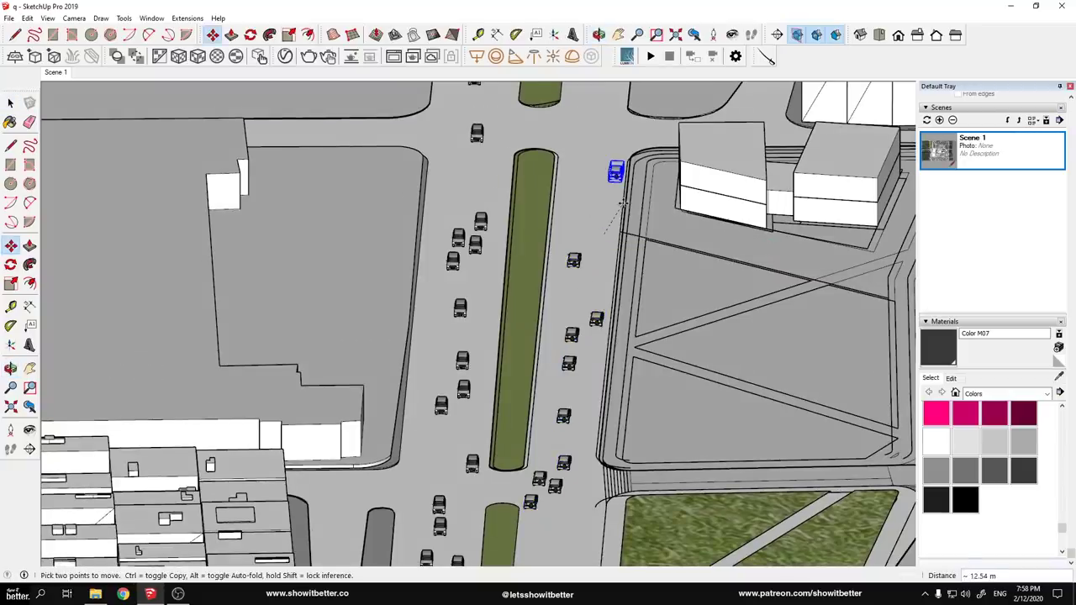
middle_click_drag(610, 166, 553, 459, "shift")
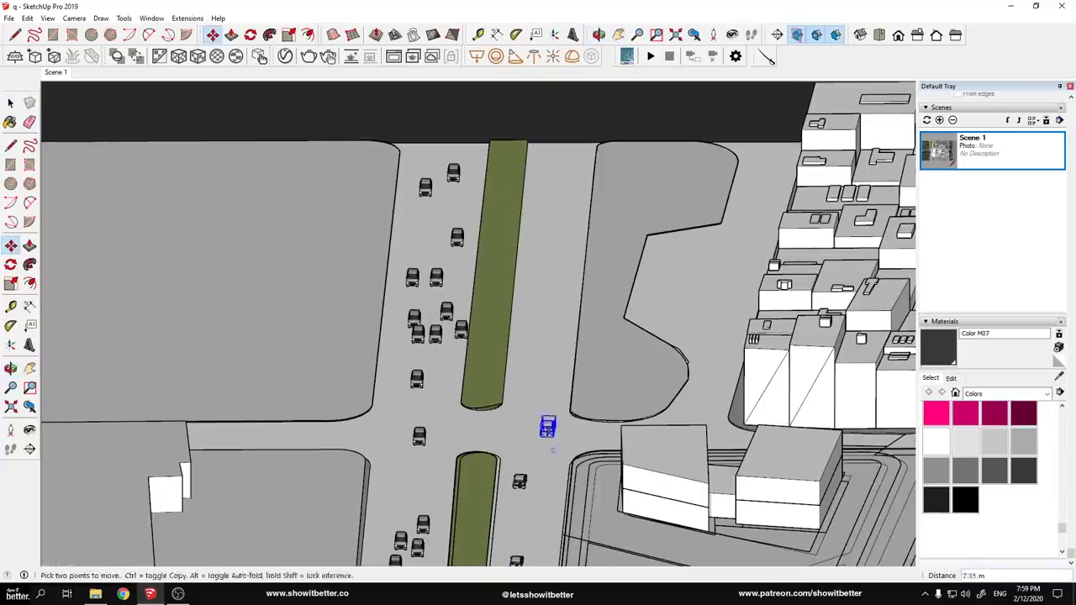
middle_click_drag(555, 217, 432, 398)
scroll(348, 365, "down", 3)
scroll(432, 399, "down", 5)
scroll(462, 395, "up", 6)
Copy an SUV from the avenue beside the large flat block onto the cross street between the two flat blocks
key("space")
left_click(413, 353)
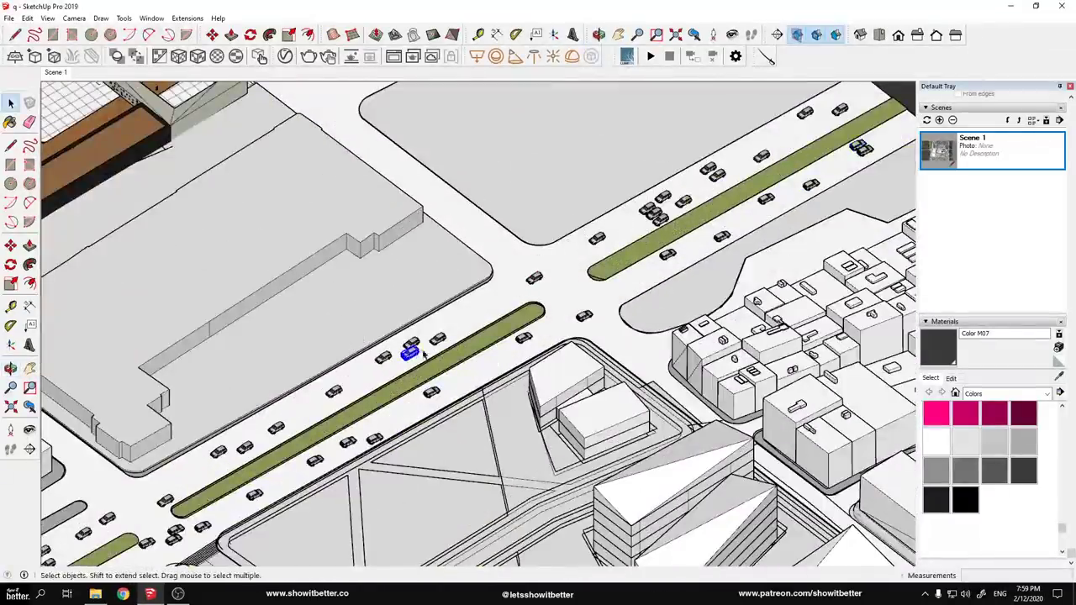
key("m")
key("ctrl")
left_click(422, 351)
left_click(502, 236)
scroll(505, 235, "up", 6)
scroll(489, 270, "down", 10)
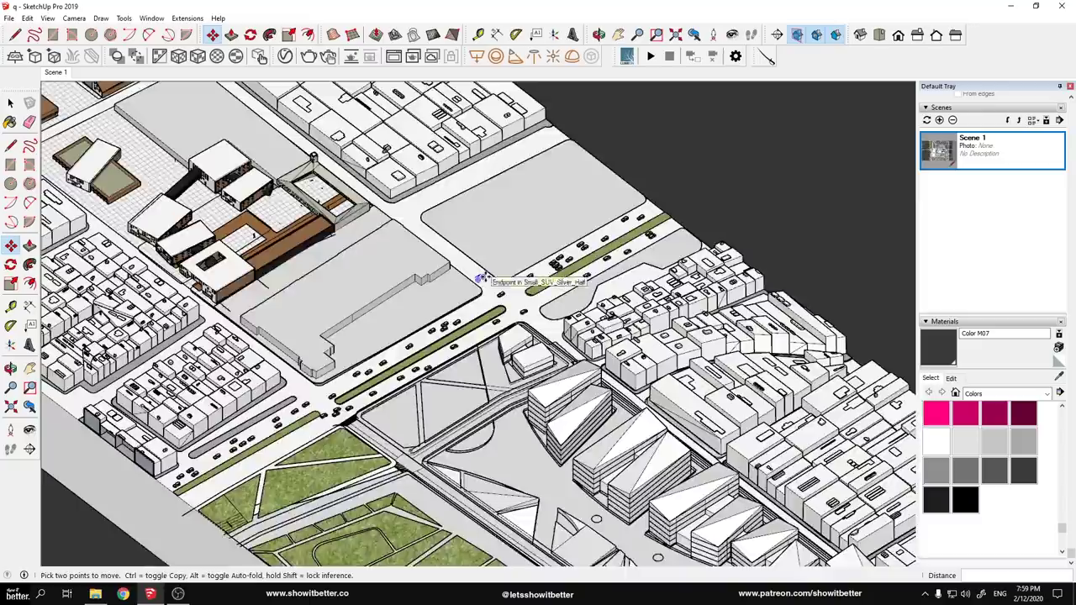
key("ctrl")
left_click(486, 274)
scroll(246, 210, "up", 5)
scroll(241, 204, "down", 3)
scroll(252, 195, "up", 10)
scroll(280, 178, "down", 2)
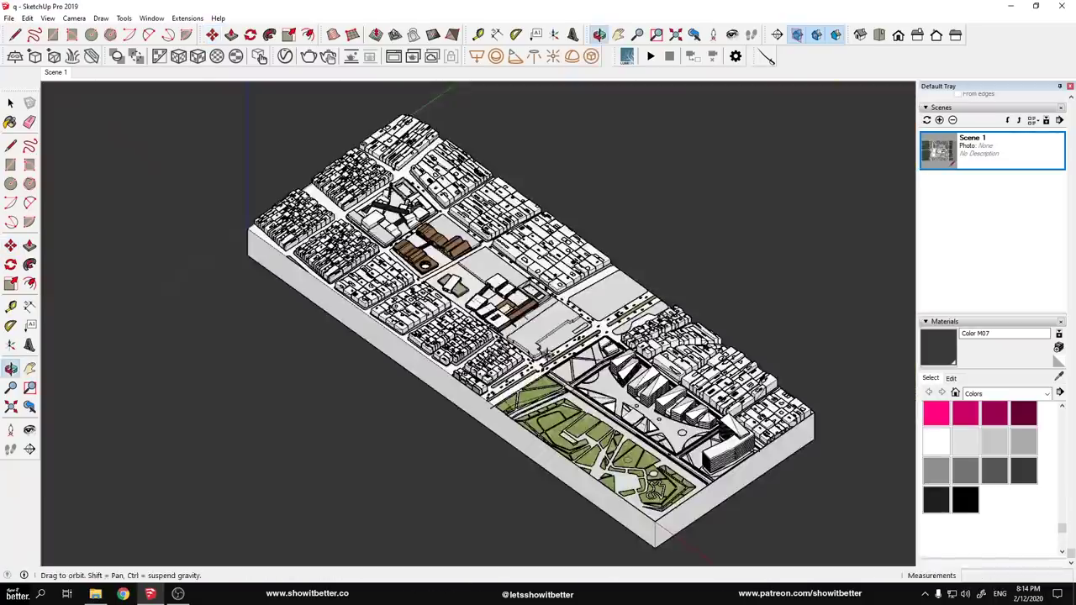
Frame the whole city strip in the isometric view and update Scene 1 with it
scroll(386, 229, "up", 8)
scroll(387, 230, "down", 6)
middle_click_drag(183, 235, 228, 247, "shift")
scroll(588, 390, "up", 2)
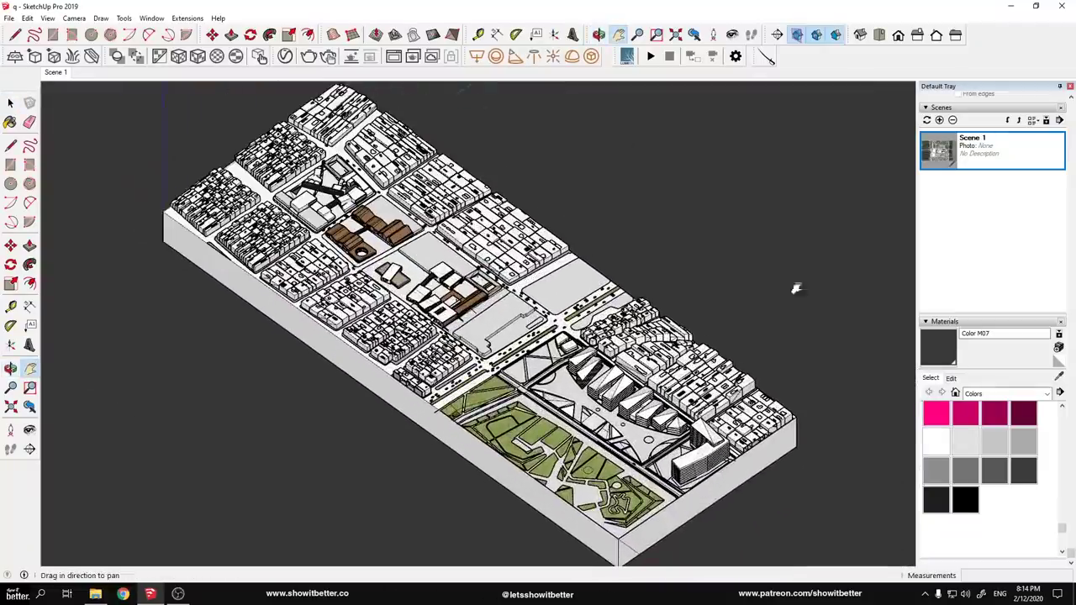
scroll(563, 320, "down", 3)
scroll(496, 307, "up", 1)
mouse_move(502, 545)
middle_mouse_down("shift")
mouse_move(494, 539)
mouse_move(501, 548)
middle_mouse_up("shift")
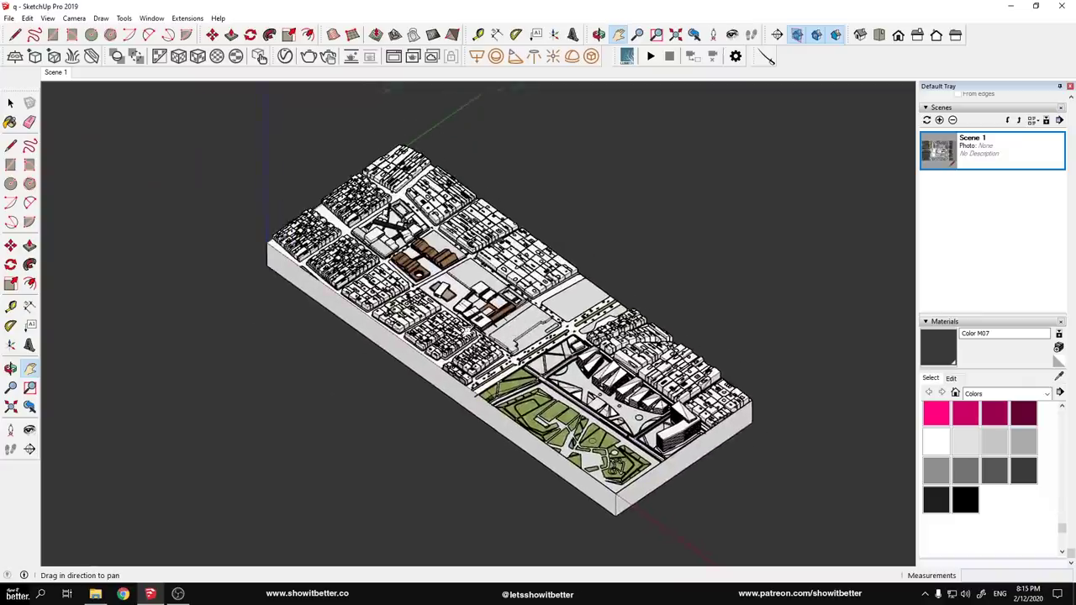
left_click_drag(501, 548, 492, 549)
right_click(60, 74)
left_click(82, 124)
left_click(554, 338)
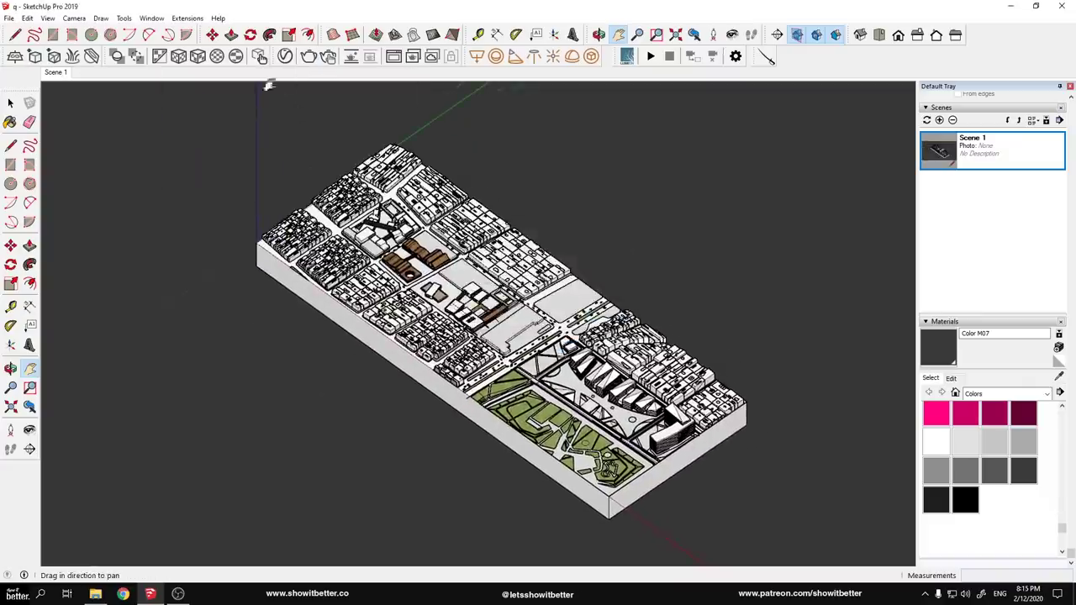
Enable Material Override in the V-Ray render settings and run a test render
left_click(286, 58)
left_click(566, 130)
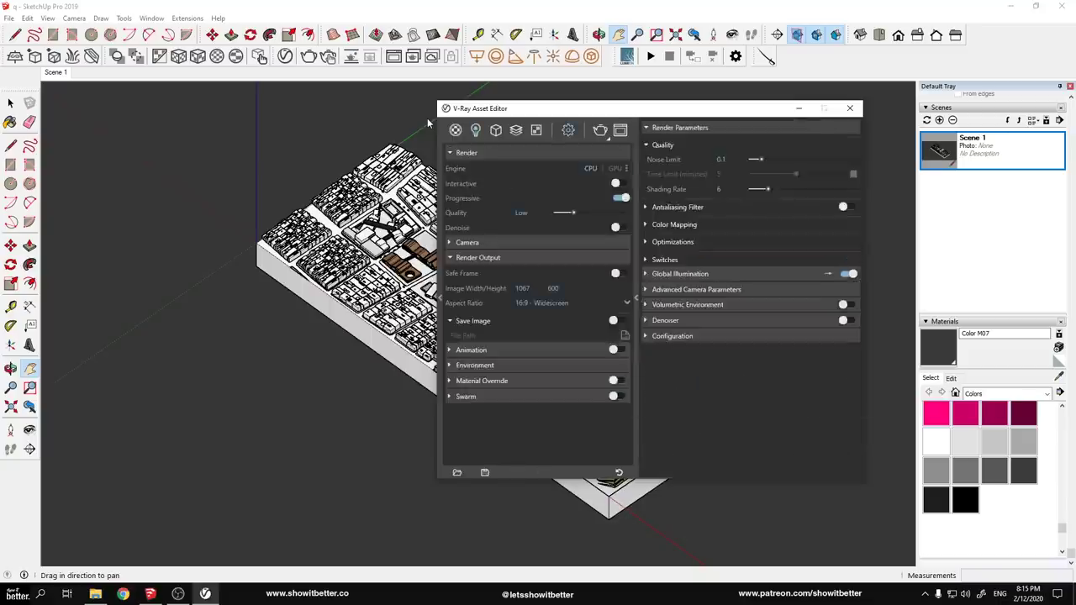
left_click(600, 130)
left_click(828, 113)
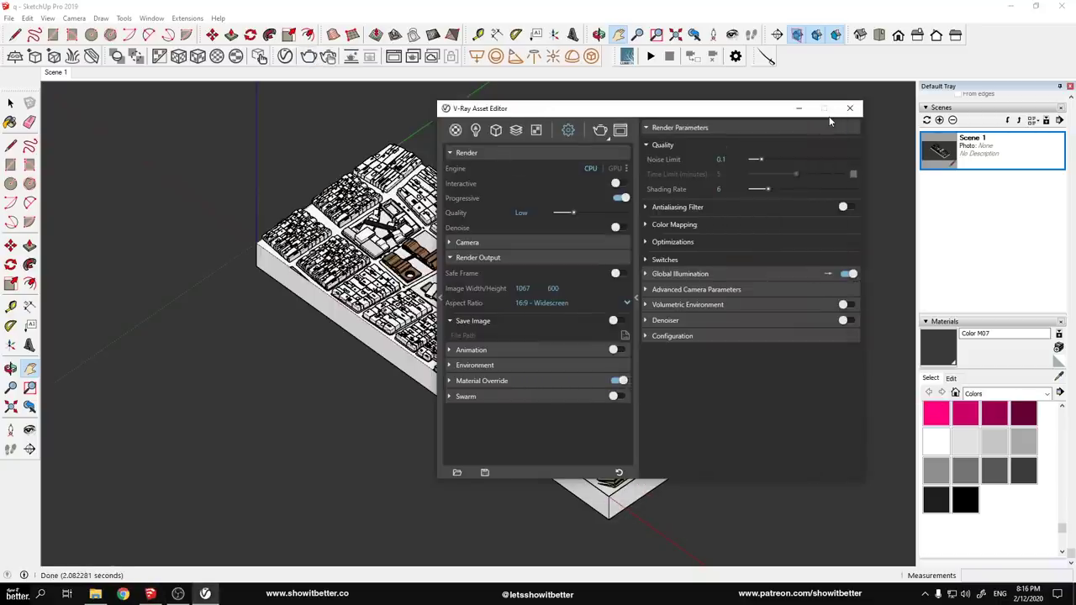
Set the V-Ray render quality to Very High and the output size to 3556 × 2000 pixels
left_click_drag(544, 114, 534, 101)
left_click_drag(563, 199, 616, 199)
left_click(521, 275)
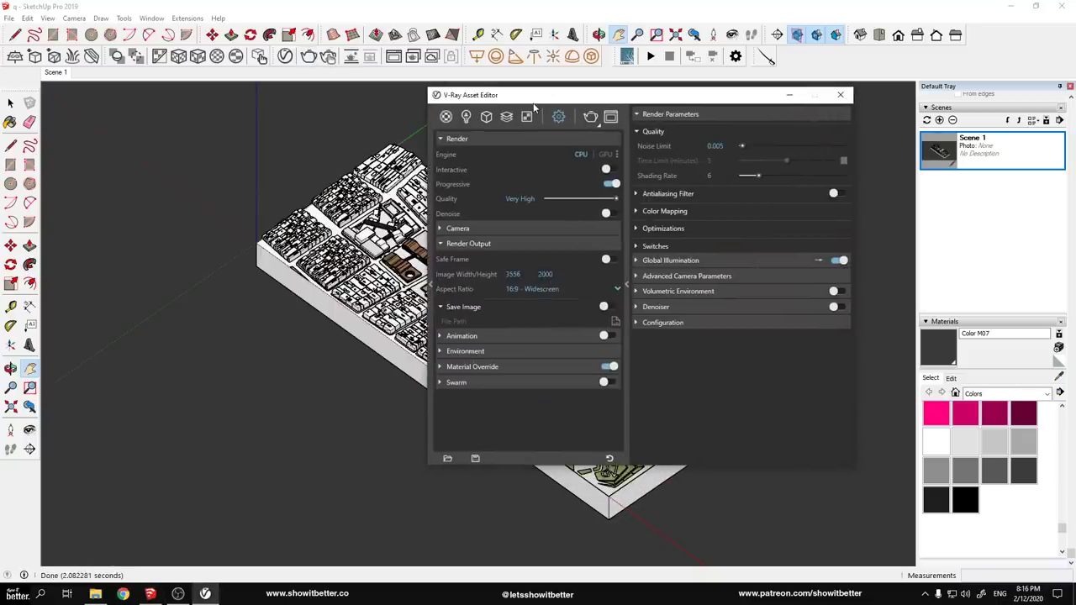
Add the Object ID and MultiMatte Objects render elements in V-Ray
left_click(532, 111)
left_click(447, 458)
mouse_move(475, 386)
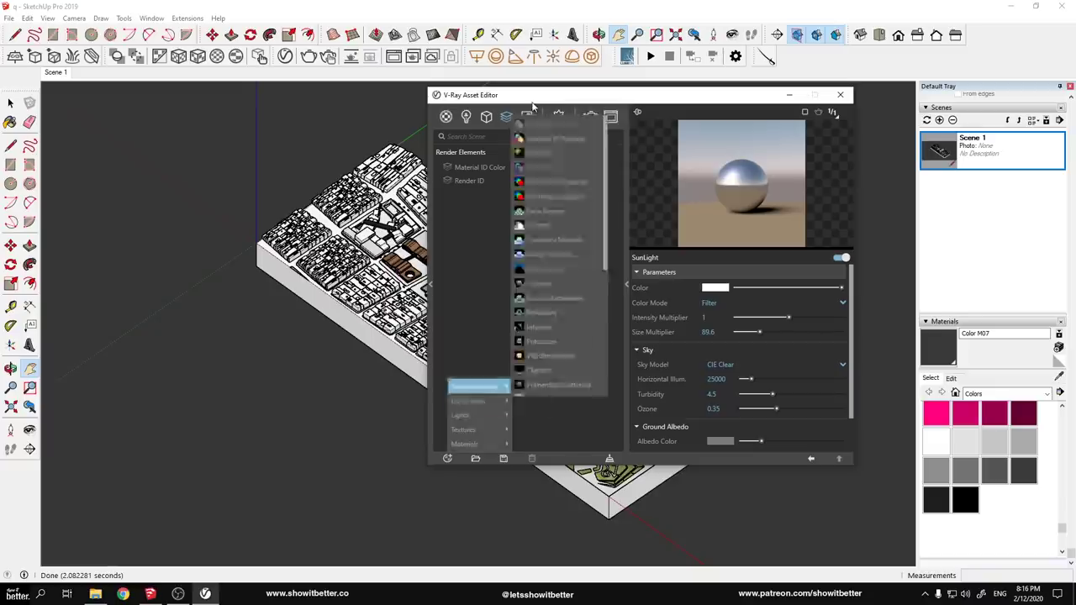
scroll(554, 253, "up", 2)
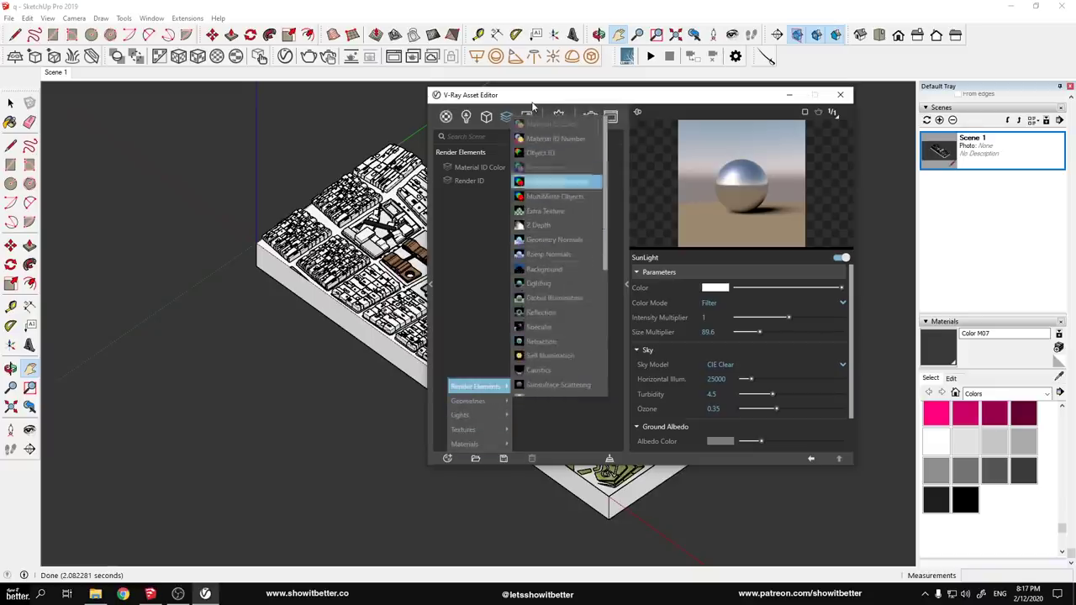
left_click(555, 369)
left_click(554, 196)
Add the Raw Shadows render element and return to the V-Ray render settings
mouse_move(475, 386)
scroll(555, 336, "down", 5)
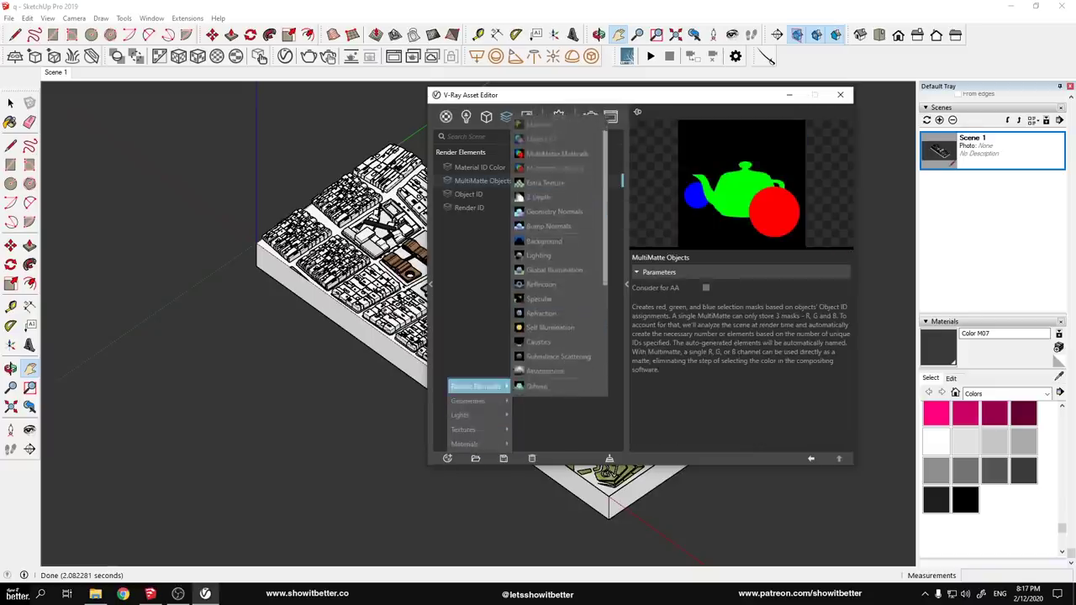
left_click(550, 330)
left_click(448, 460)
scroll(555, 314, "down", 4)
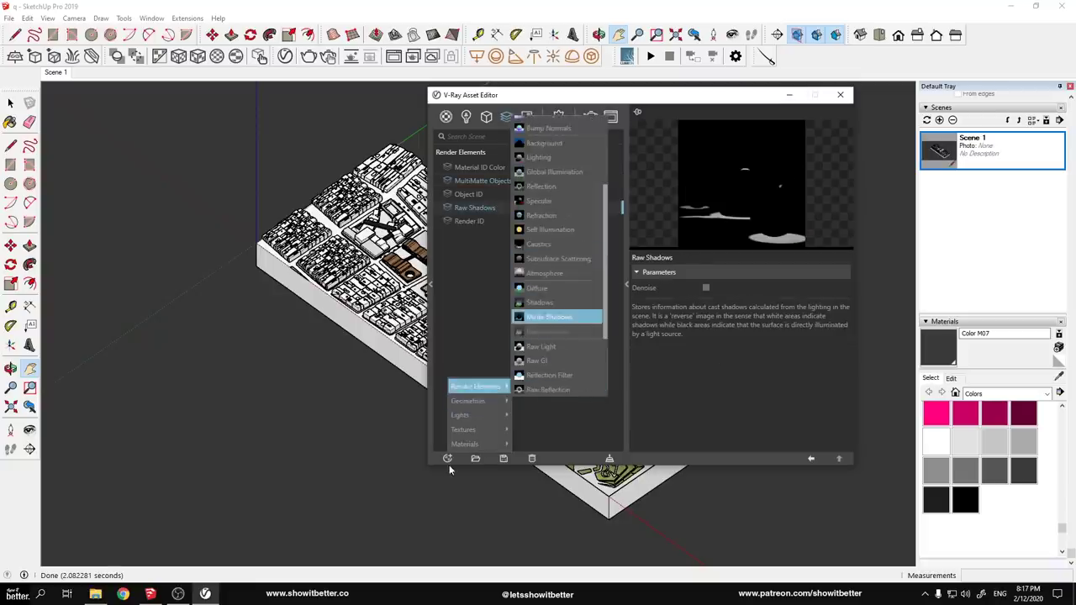
left_click(554, 424)
left_click(558, 117)
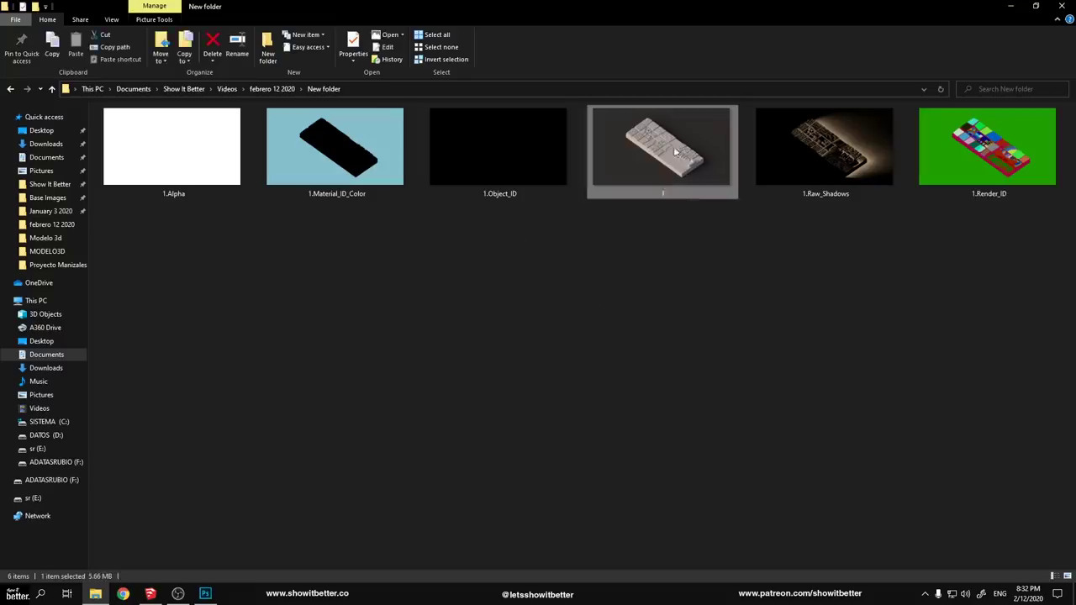
Open the base render in Photoshop and place 1.Material_ID_Color, 1.Raw_Shadows and 1.Render_ID over it as layers
mouse_move(663, 155)
left_mouse_down()
mouse_move(195, 598)
mouse_move(119, 435)
mouse_move(555, 353)
left_mouse_up()
left_click(335, 147)
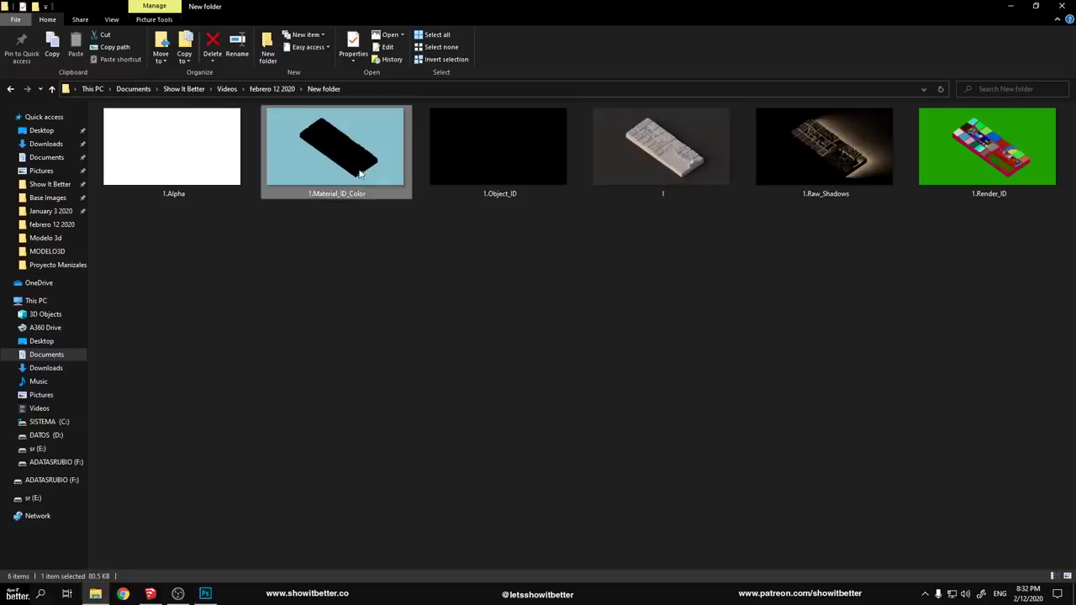
left_click(857, 176)
left_click(390, 158)
left_click(862, 191, "ctrl")
left_click(966, 172, "ctrl")
left_click_drag(958, 175, 845, 200)
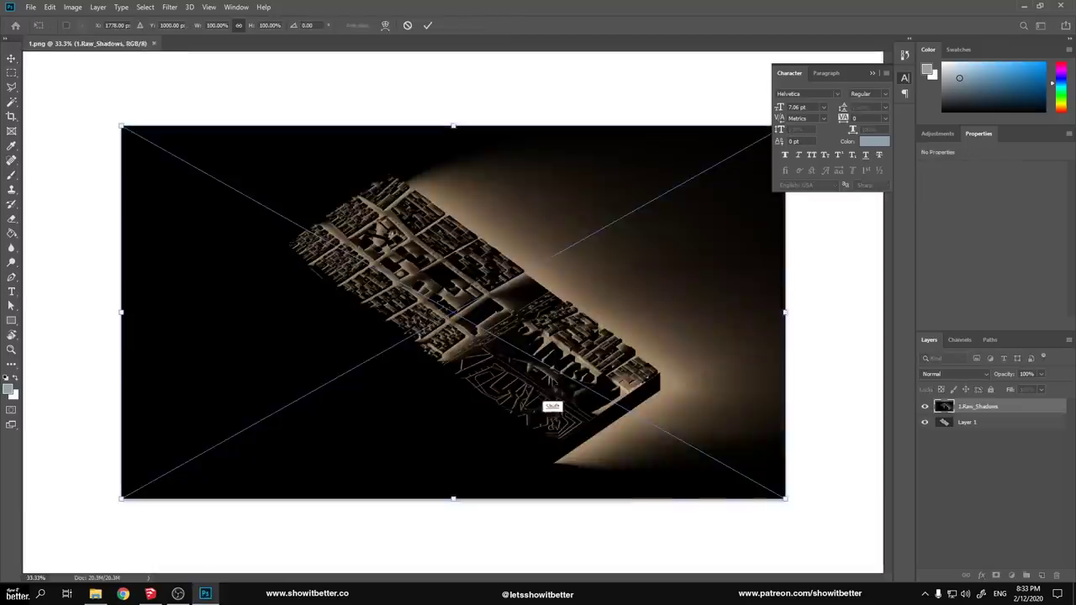
key("Return")
key("Return")
key("Return")
Group the three placed channel layers as R Channels with a violet colour label
left_click(975, 438, "shift")
key("ctrl+g")
right_click(928, 408)
left_click(954, 496)
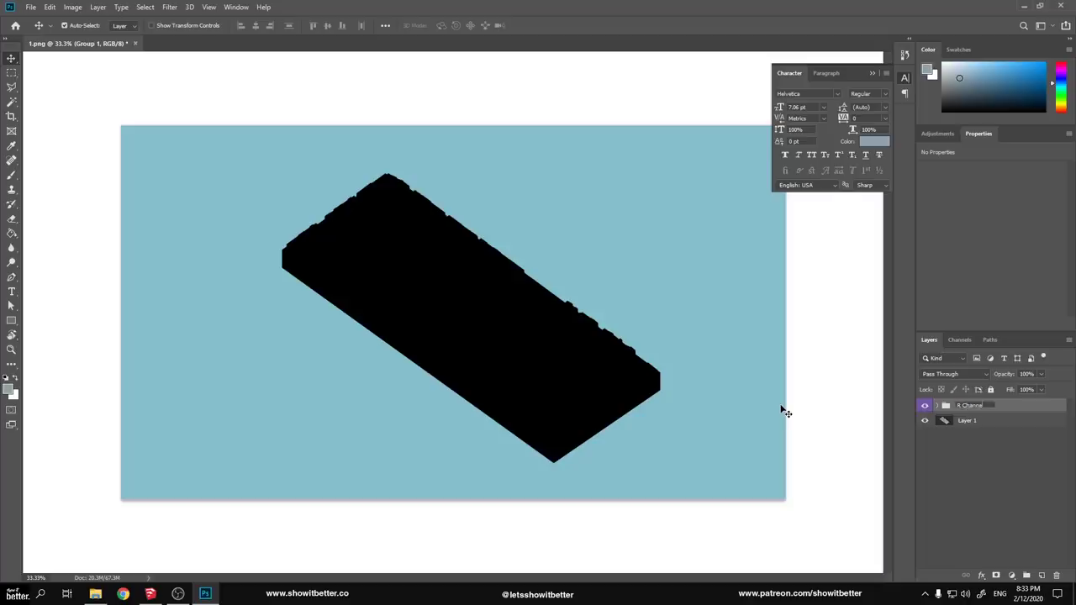
Rename the bottom layer Base Render and hide the R Channels group
double_click(973, 422)
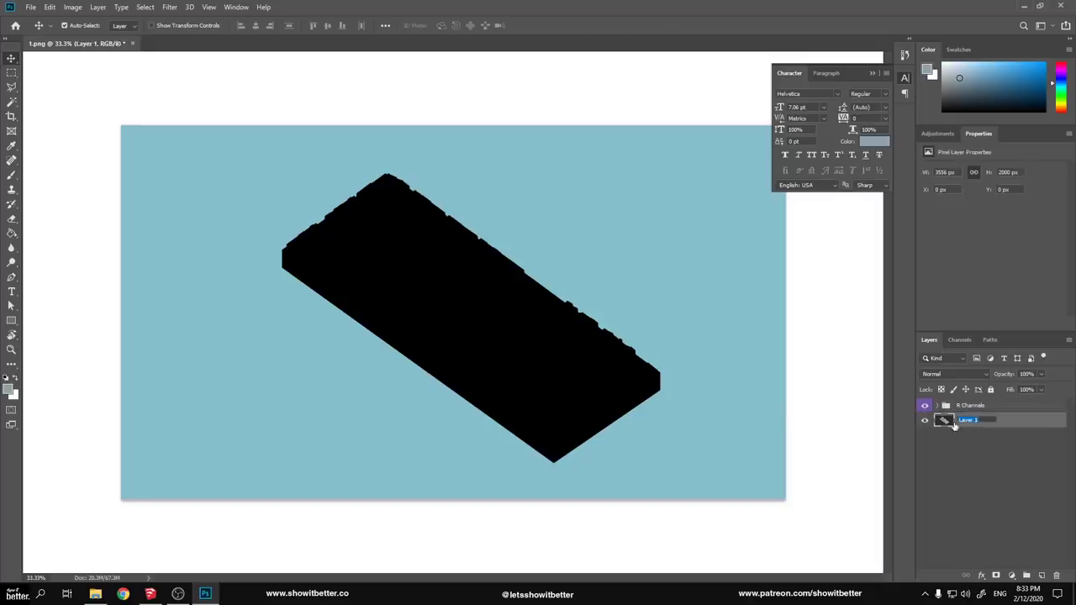
left_click(925, 407)
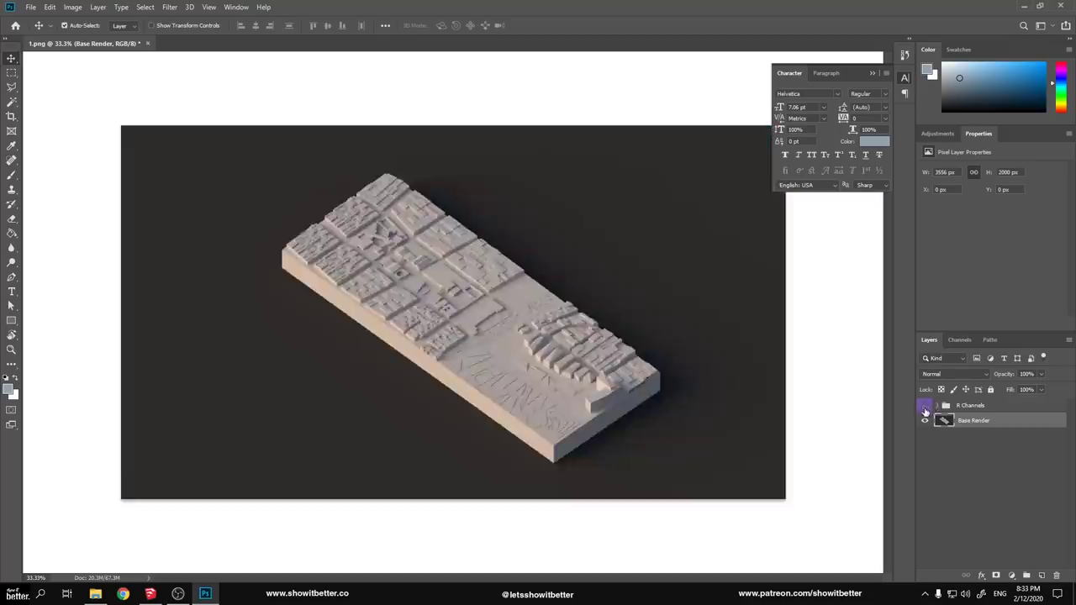
Rasterize the 1.Raw_Shadows layer inside R Channels, show the group and invert the layer's colours
left_click(937, 406)
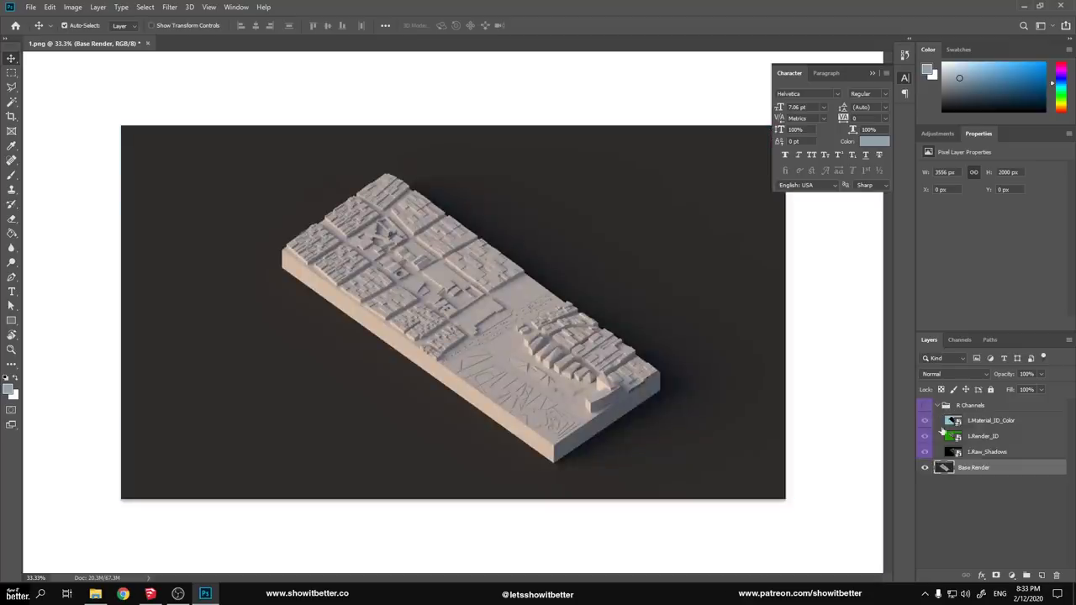
left_click(979, 454)
right_click(984, 457)
left_click(889, 303)
left_click(925, 407)
key("ctrl+i")
Set the 1.Raw_Shadows layer's blend mode to Multiply and compare the image with and without it
left_click(955, 374)
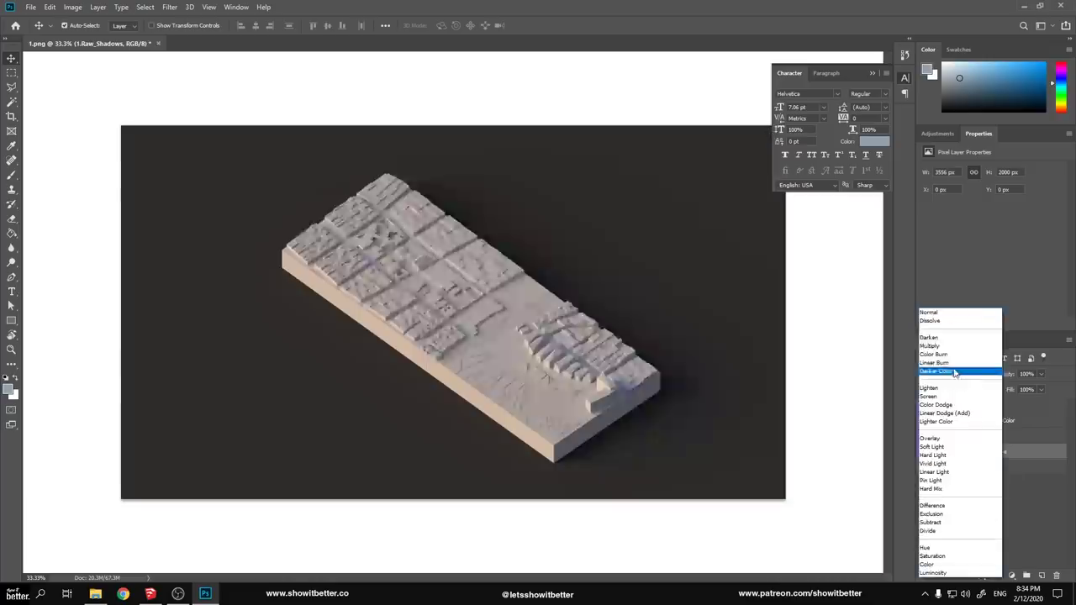
left_click(949, 344)
left_click(924, 452)
left_click(925, 450)
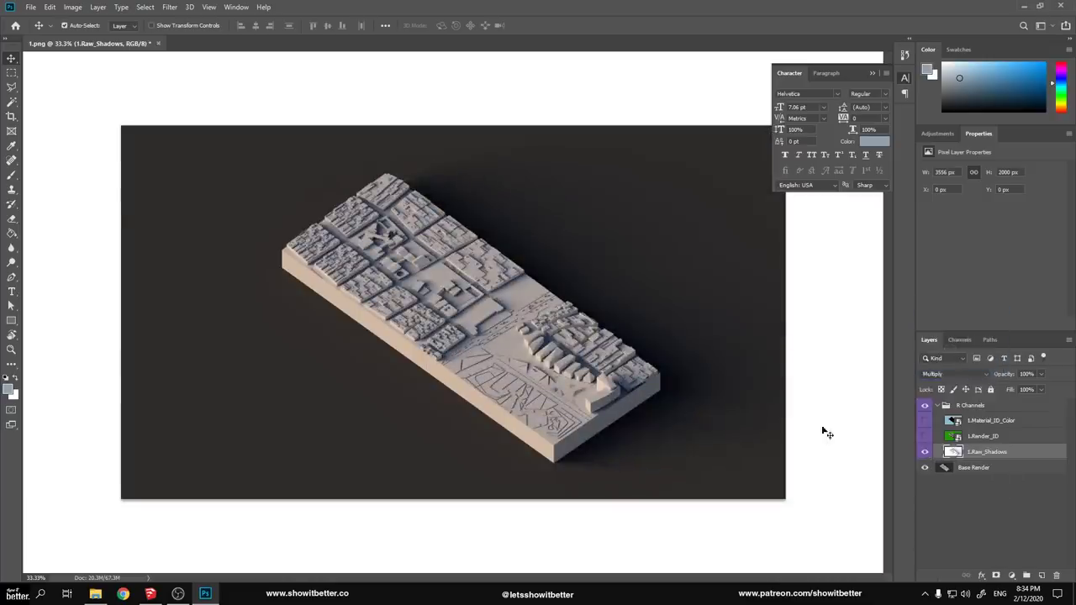
left_click(574, 507)
scroll(512, 362, "up", 5)
scroll(511, 361, "down", 6)
Switch to SketchUp, apply the HiddenLine1 style to the model and export the view as a 2D graphic
left_click(993, 339)
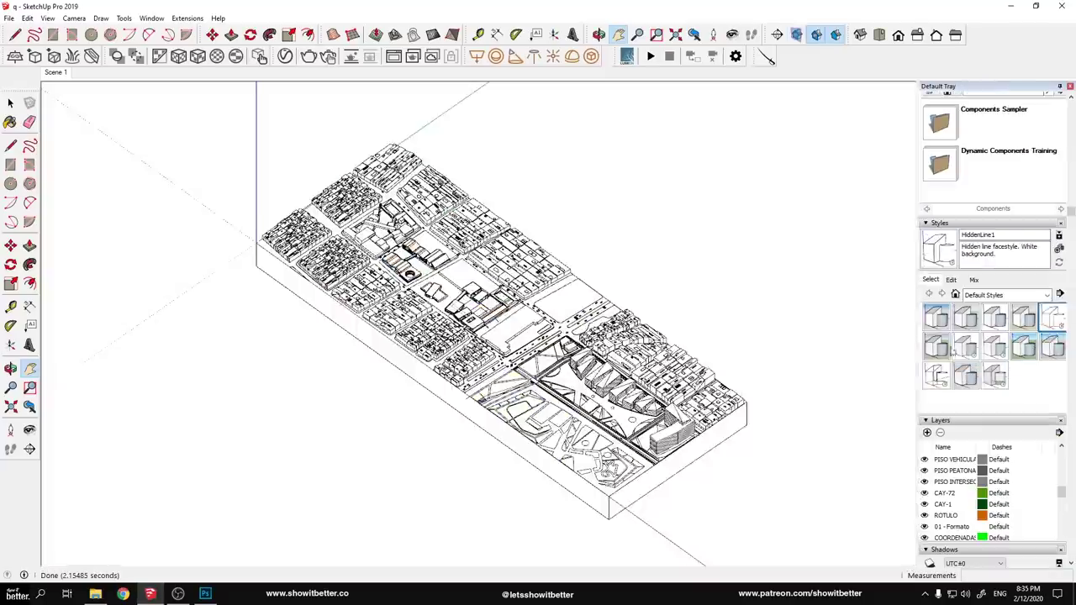
key("alt+Tab")
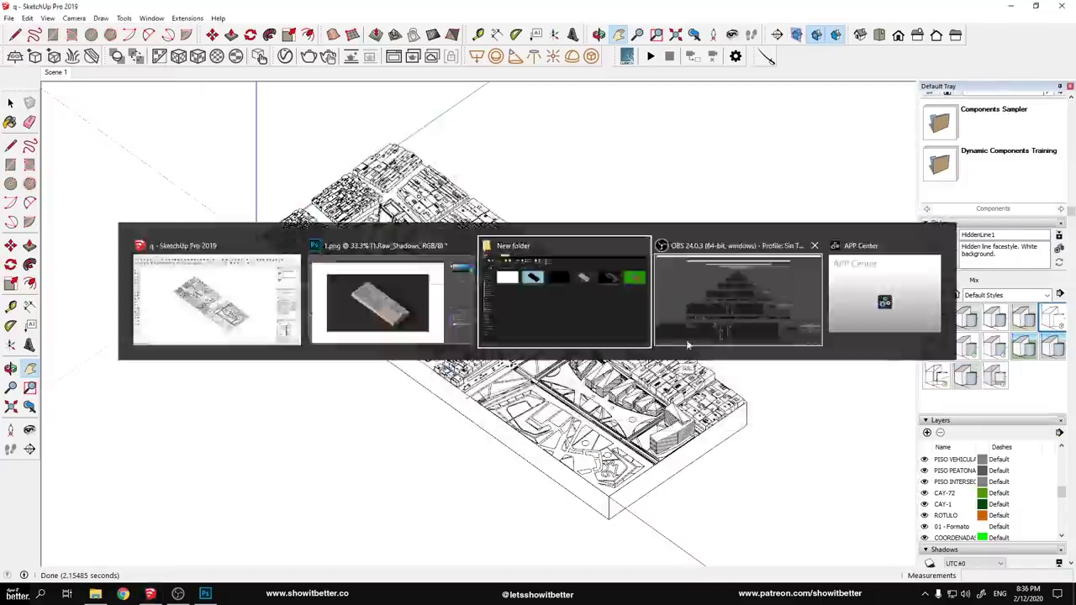
key("alt+Tab")
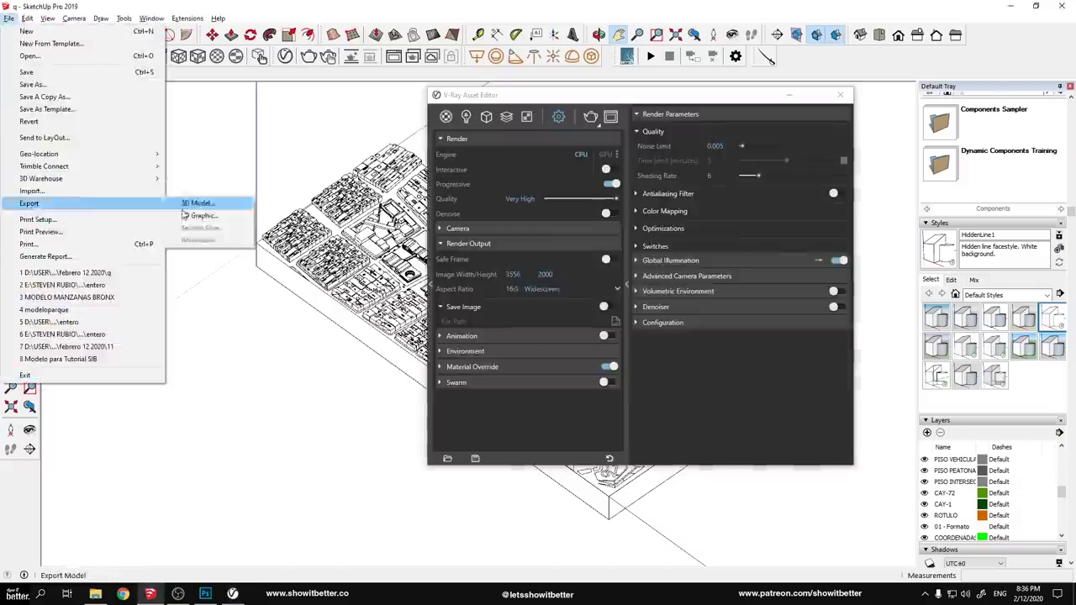
left_click(194, 201)
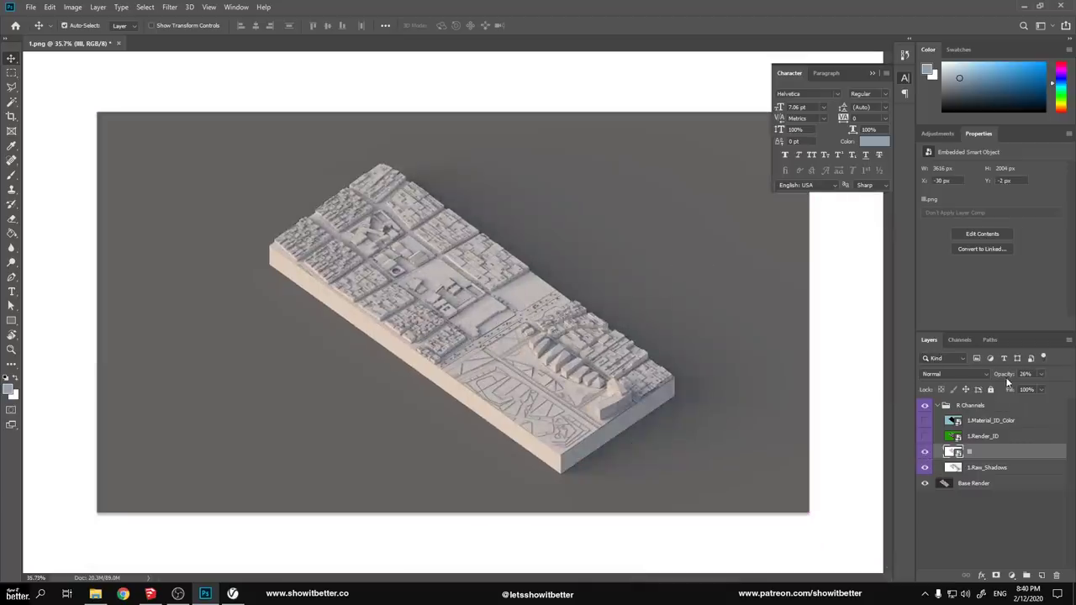
Set the line-drawing layer above 1.Raw_Shadows in Photoshop to 100% opacity with the Multiply blend mode
left_click_drag(1007, 380, 987, 380)
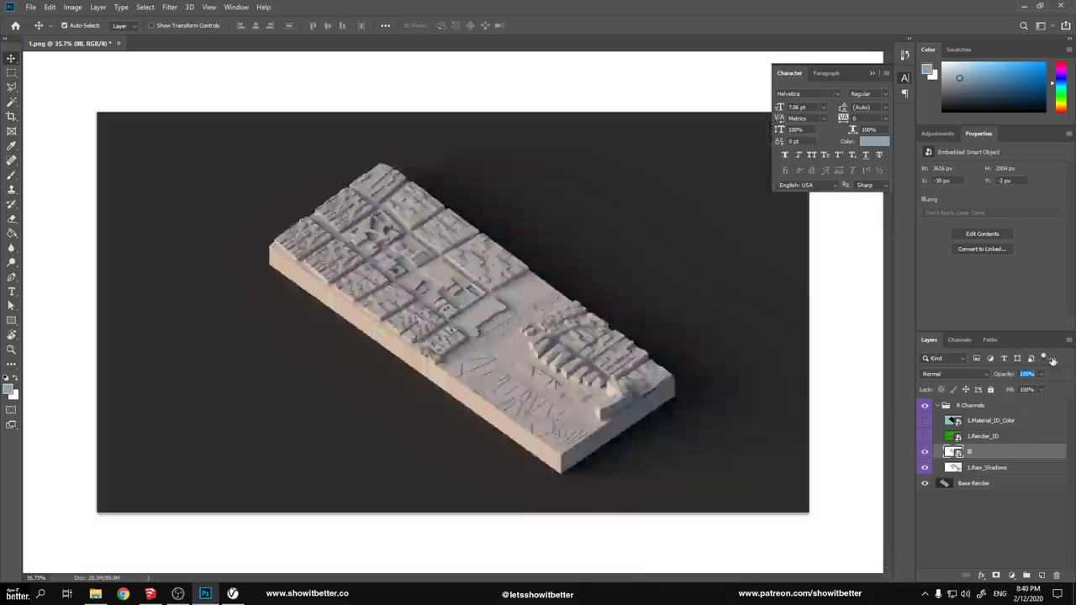
left_click(954, 374)
left_click(936, 345)
left_click(858, 401)
Add a Hue/Saturation adjustment above Base Render with Colorize on, hue 24, saturation 0 and lightness +13
left_click(975, 485)
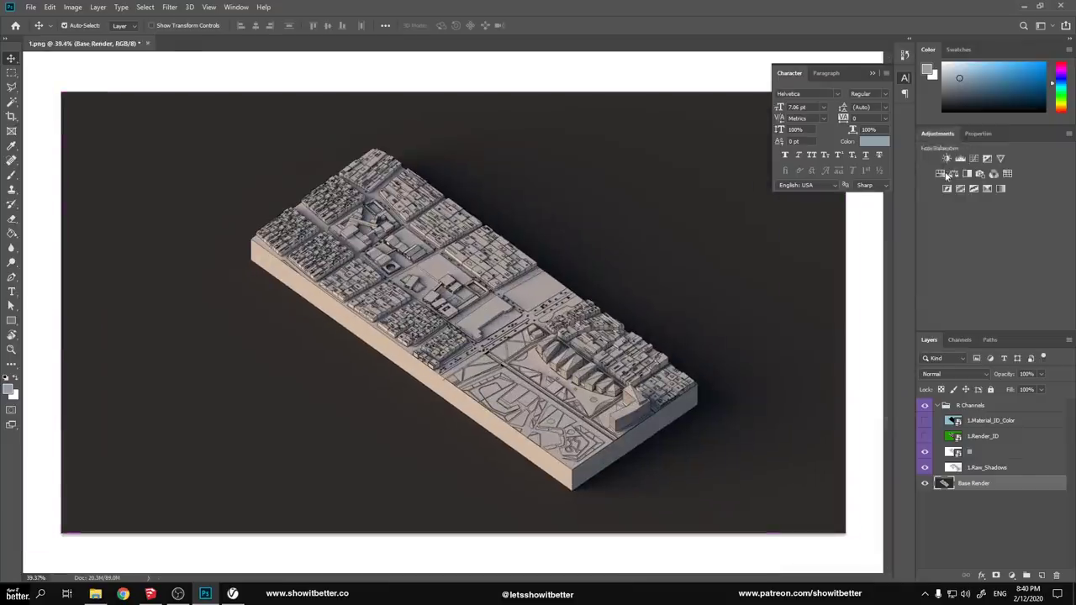
left_click(951, 173)
left_click_drag(991, 234, 911, 232)
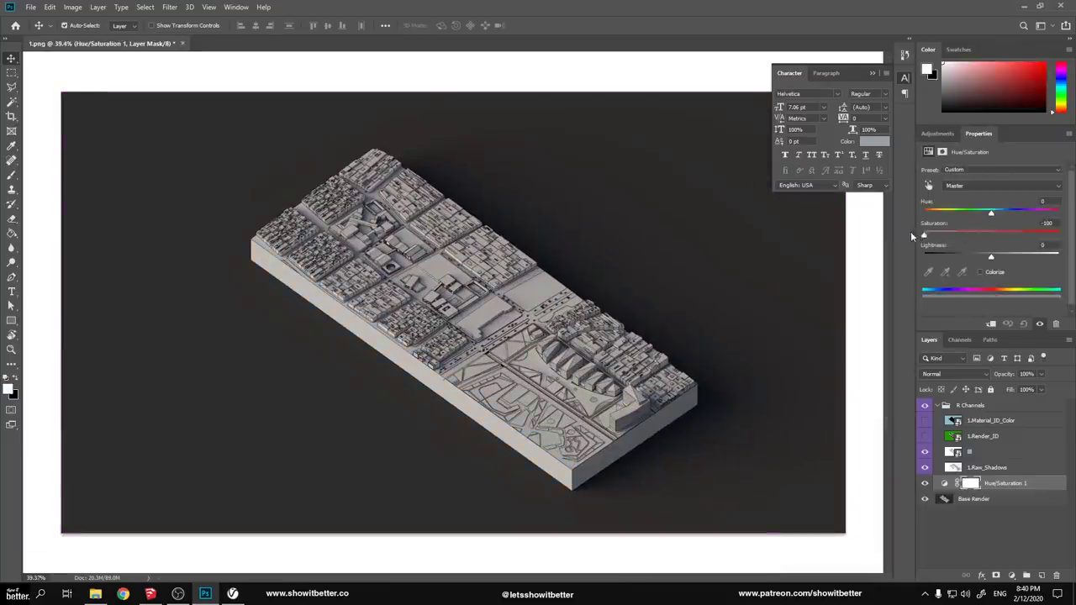
left_click_drag(999, 212, 932, 212)
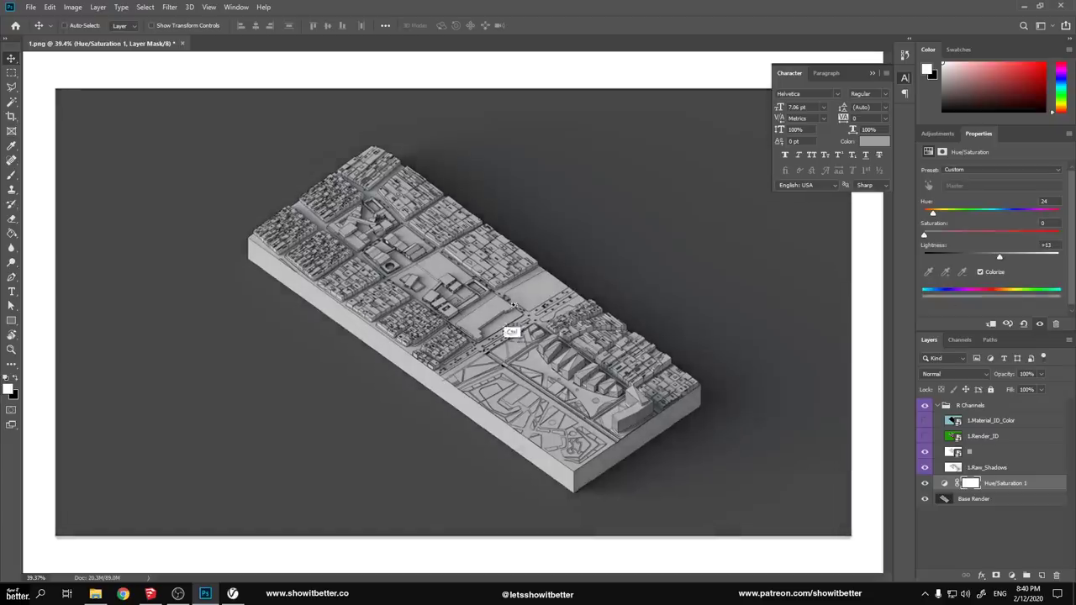
Lower the line-drawing layer's opacity to 0% and inspect the model up close
scroll(543, 332, "up", 2, "alt")
left_click(988, 452)
left_click_drag(1006, 376, 928, 378)
left_click_drag(734, 369, 711, 368, "ctrl")
left_click_drag(493, 350, 513, 355, "ctrl")
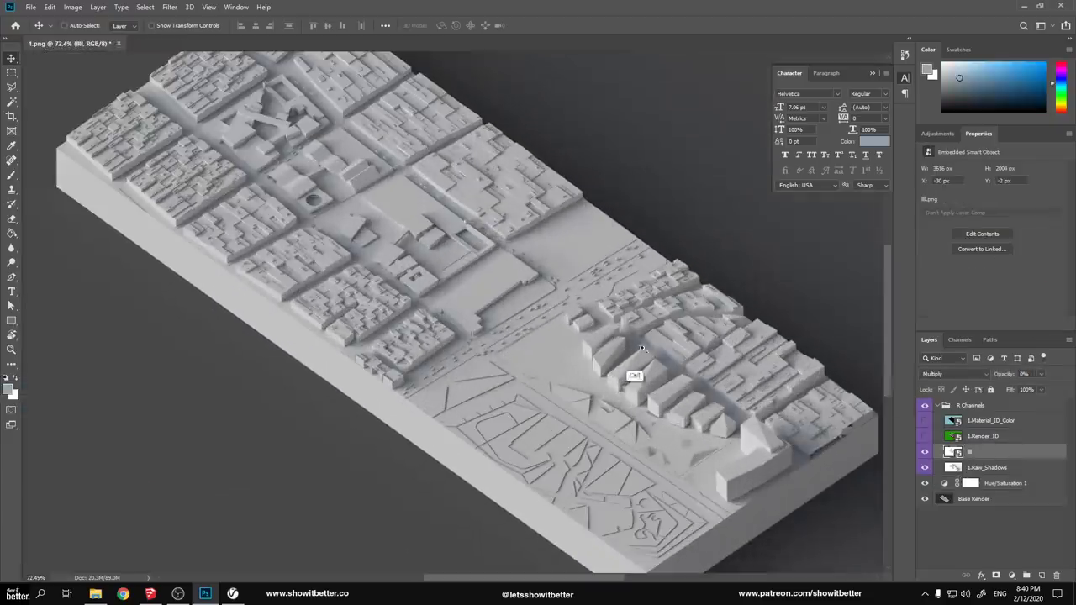
Set the line-drawing layer's opacity to 20%
scroll(637, 329, "down", 3, "ctrl")
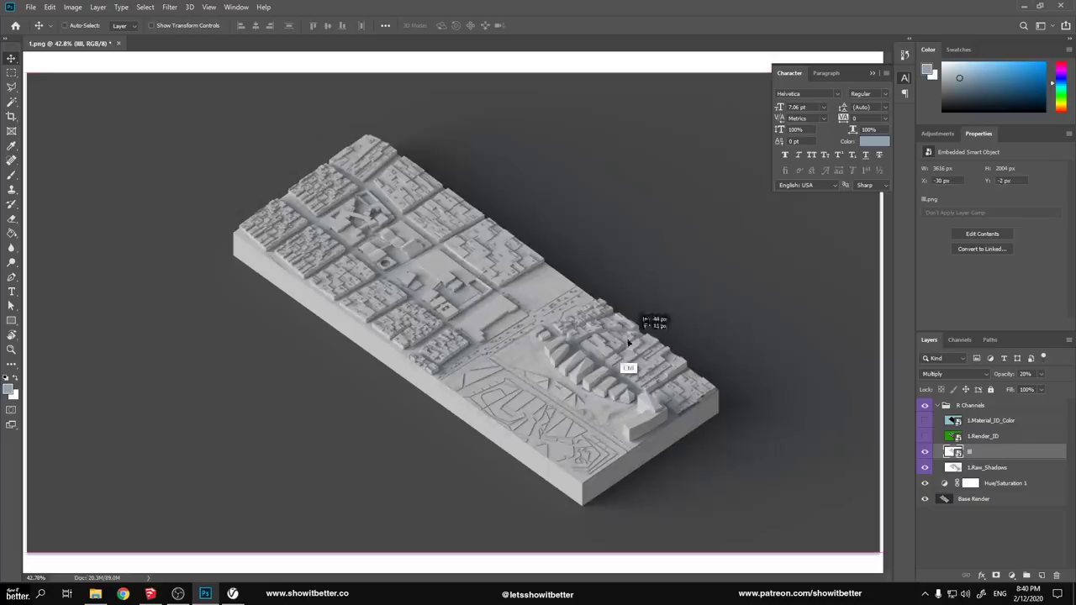
scroll(644, 372, "up", 3, "ctrl")
scroll(611, 360, "down", 1, "ctrl")
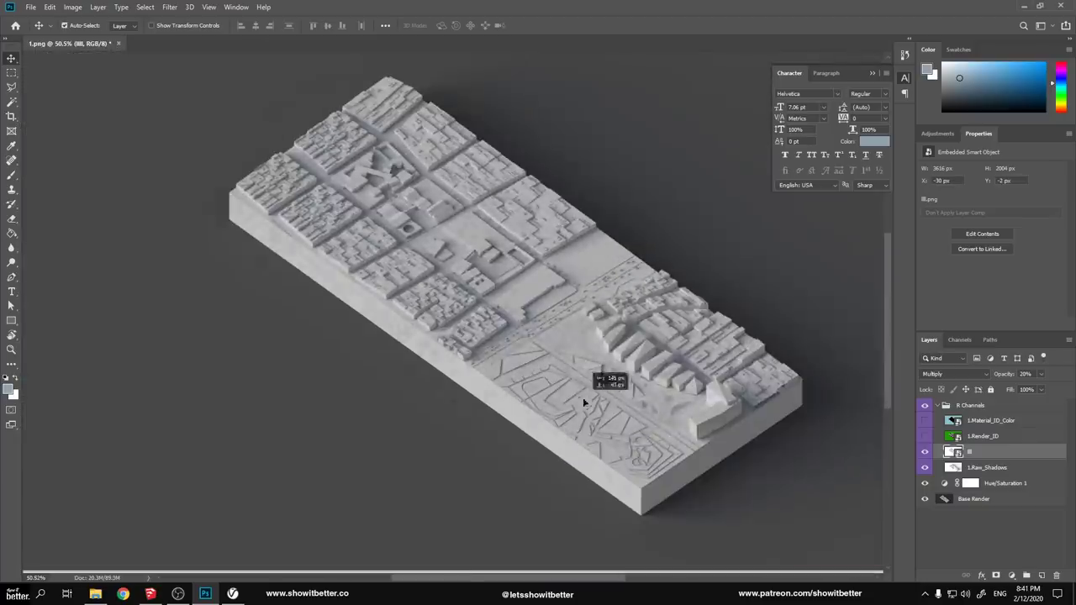
scroll(586, 400, "down", 2, "ctrl")
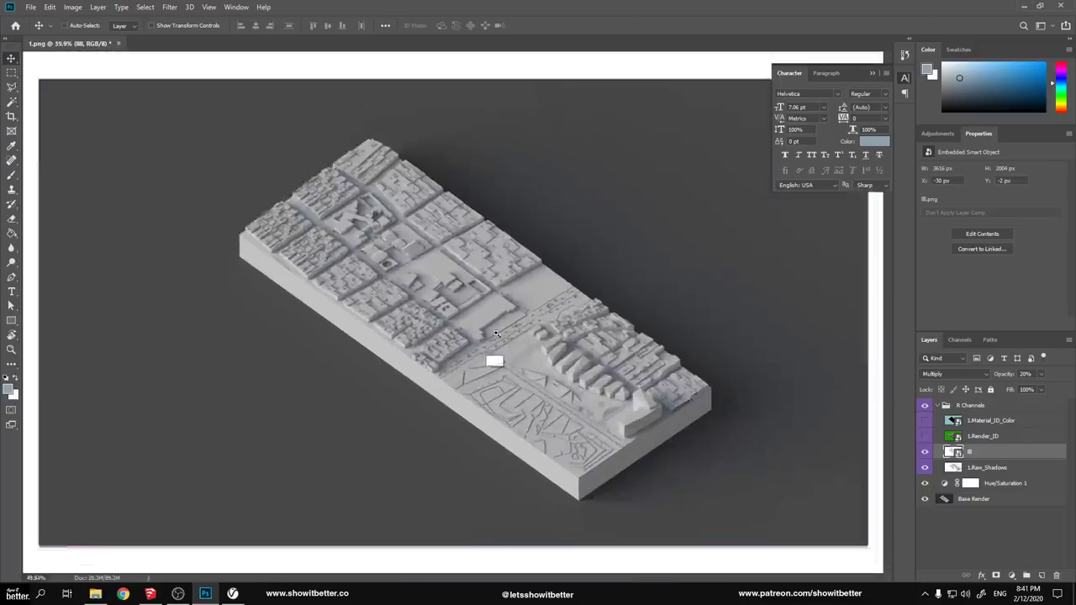
scroll(504, 355, "up", 2, "ctrl")
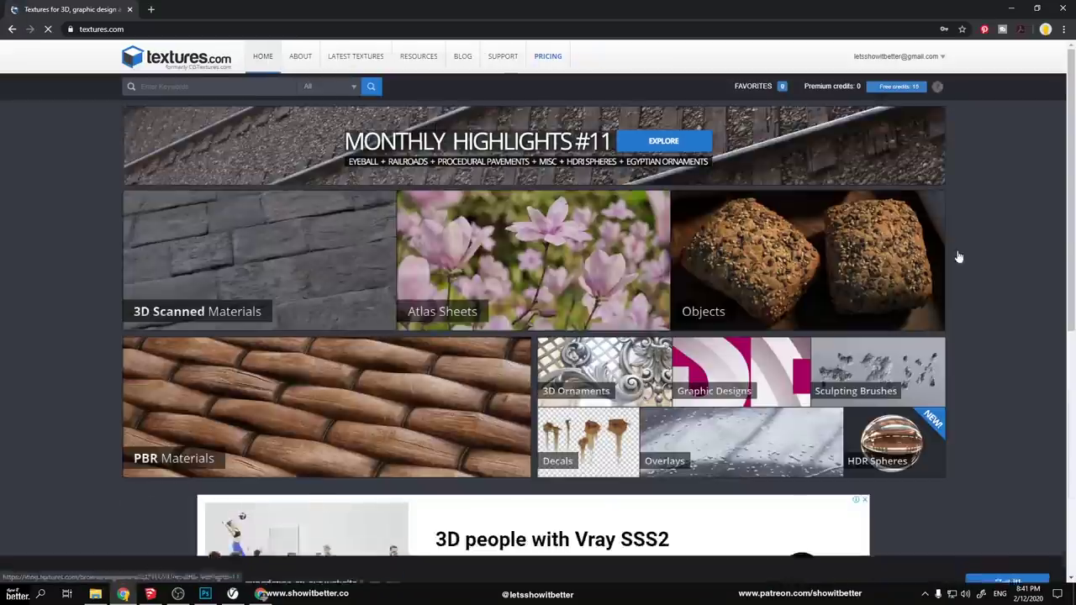
Switch to textures.com in the browser and find the Roads0112 aerial road texture in the Roads & Highways category
scroll(957, 255, "down", 10)
key("alt+Tab")
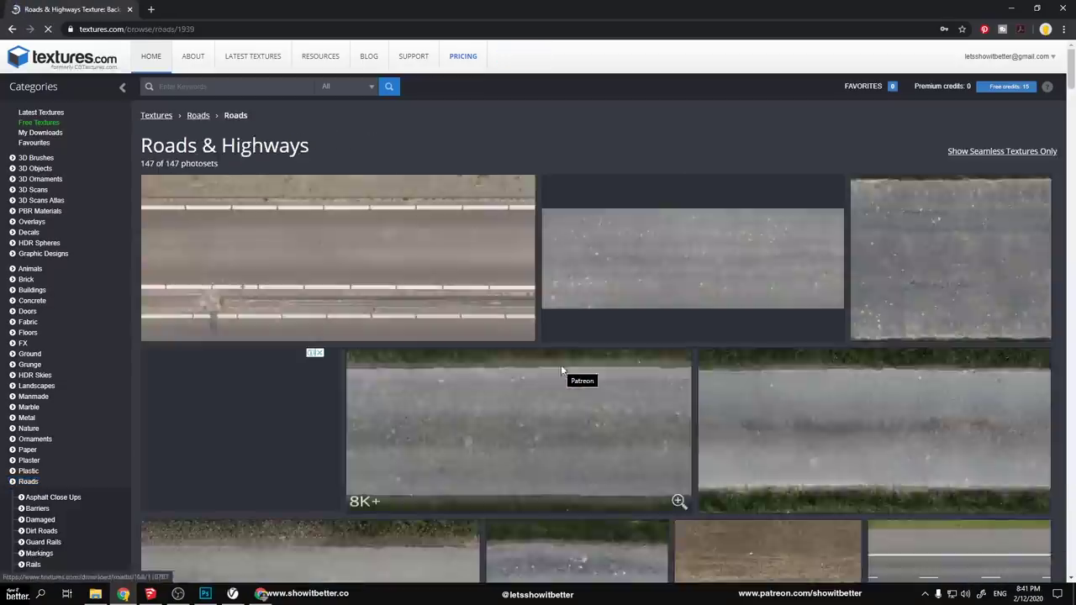
scroll(561, 365, "down", 10)
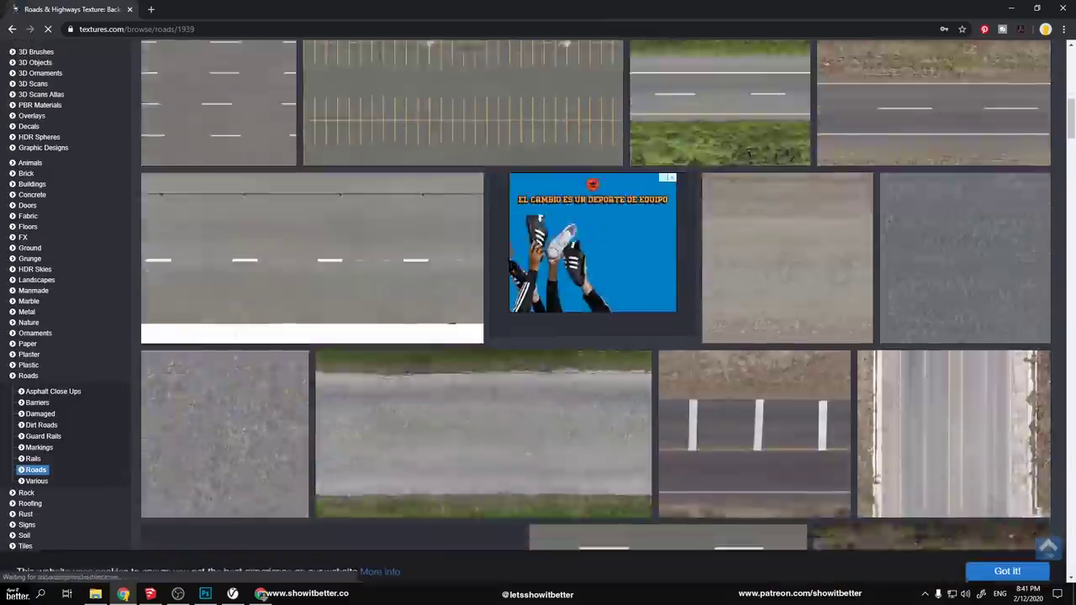
scroll(562, 372, "down", 10)
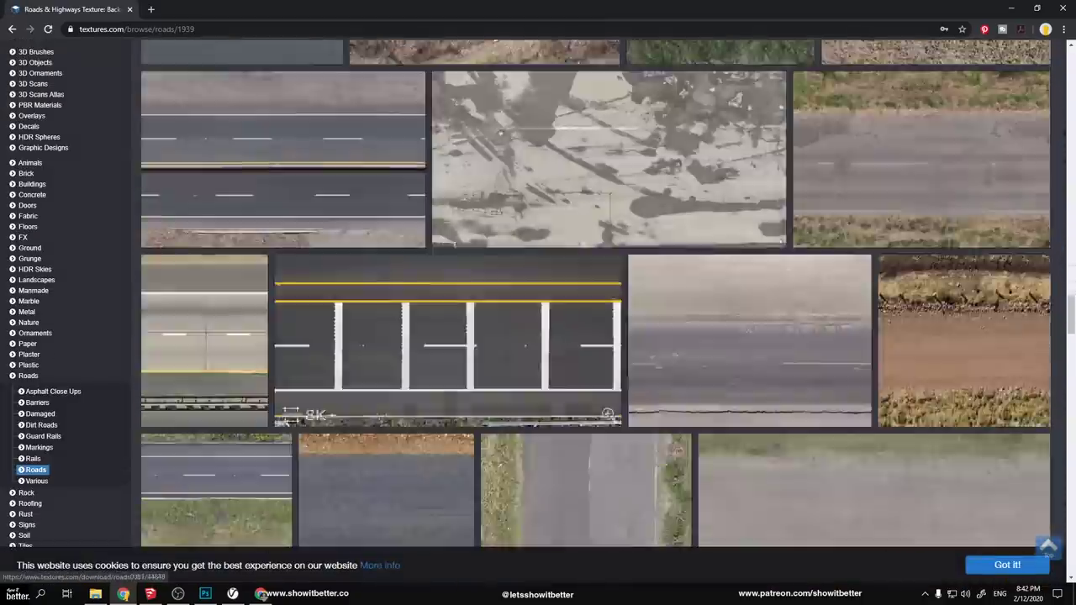
scroll(562, 371, "down", 10)
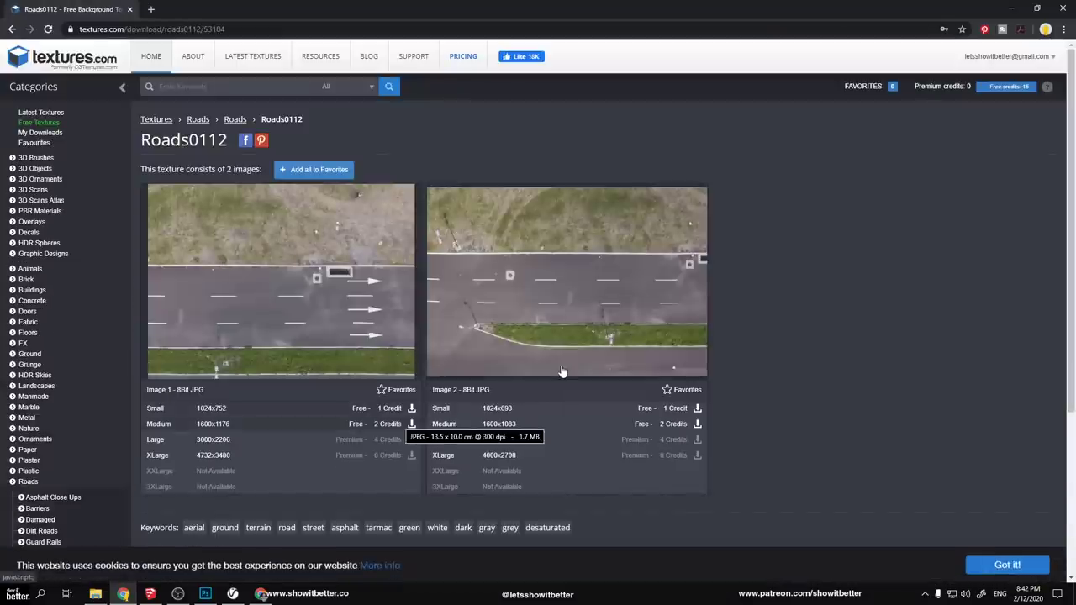
Download the Small 1024x752 version of Roads0112 Image 1 into the febrero 12 2020 folder
left_click(411, 408)
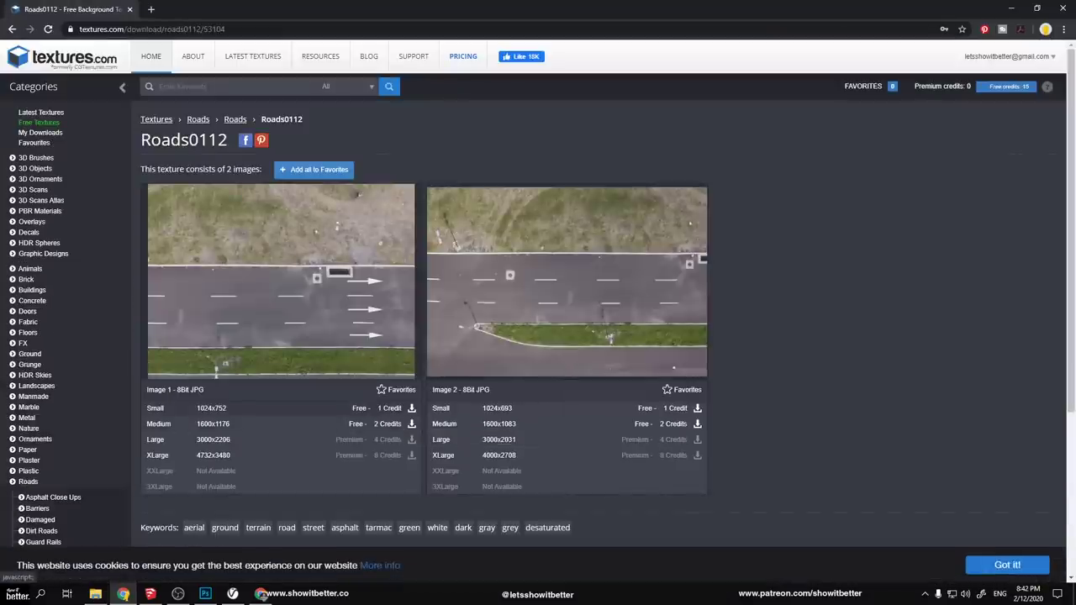
left_click(56, 181)
left_click(975, 562)
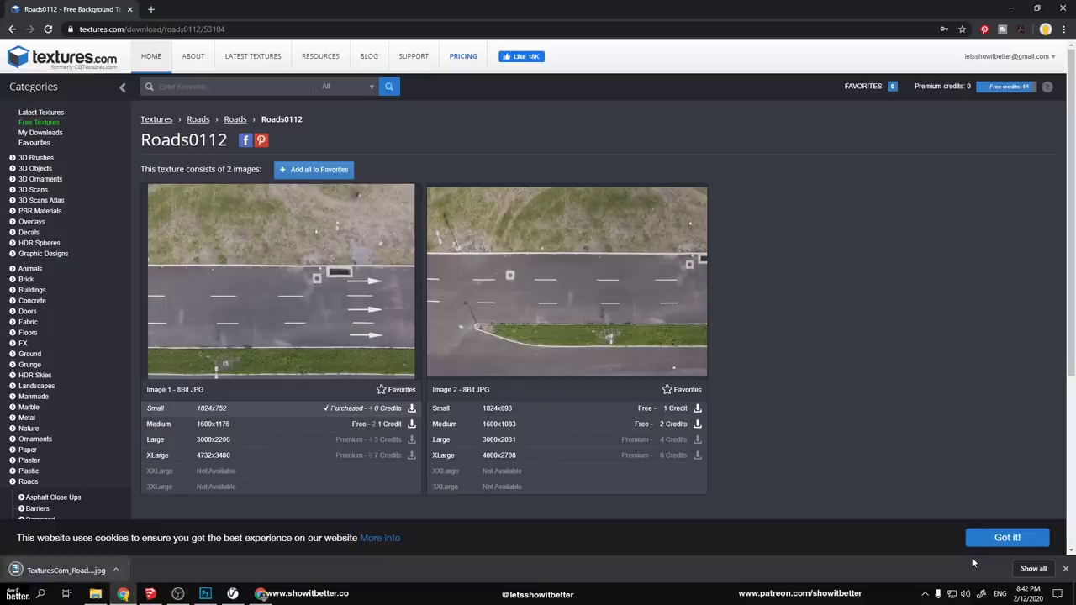
Place TexturesCom_Roads0112_1_S.jpg from the febrero 12 2020 folder into the Photoshop composite over the centre of the model
key("alt+Tab")
left_click(790, 219)
key("BackSpace")
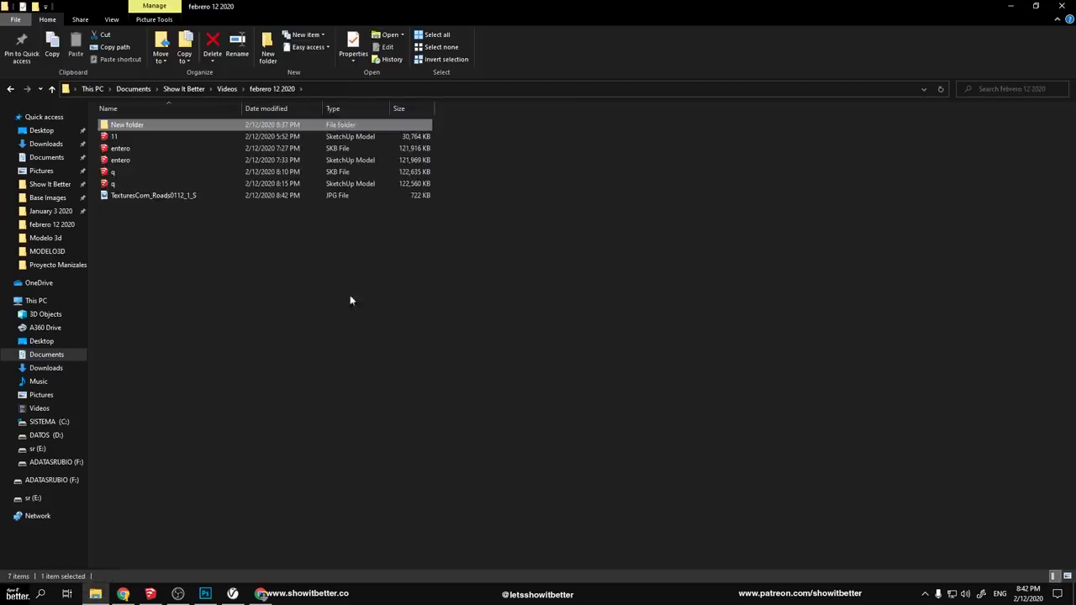
scroll(351, 332, "up", 2, "ctrl")
scroll(352, 336, "up", 2, "ctrl")
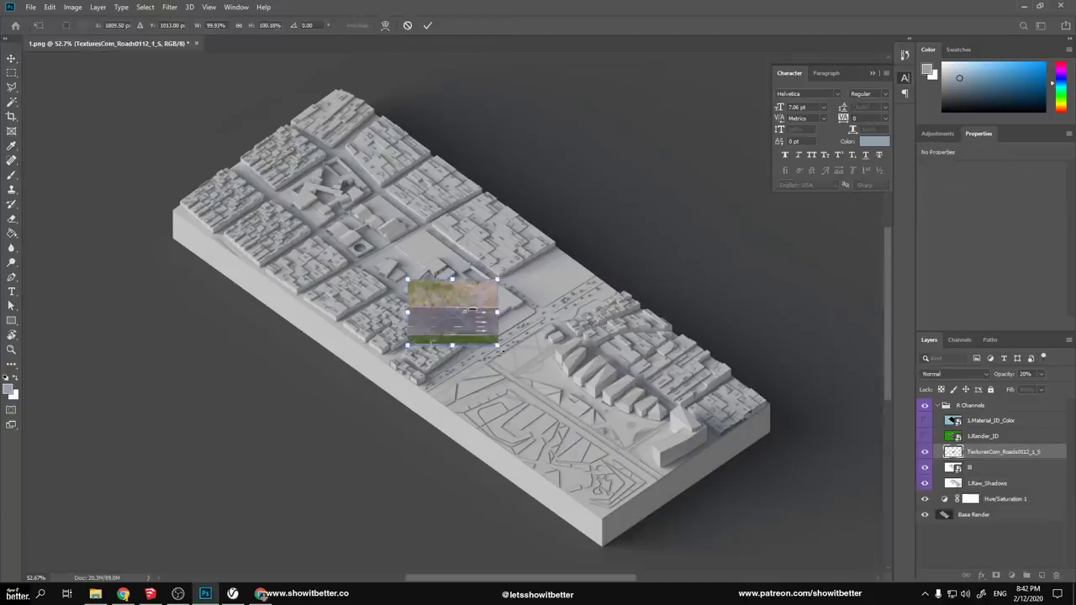
scroll(527, 373, "up", 3, "ctrl")
key("Return")
Copy only the asphalt band of the texture to a new layer, delete the original, and name the layer road
scroll(479, 321, "up", 3)
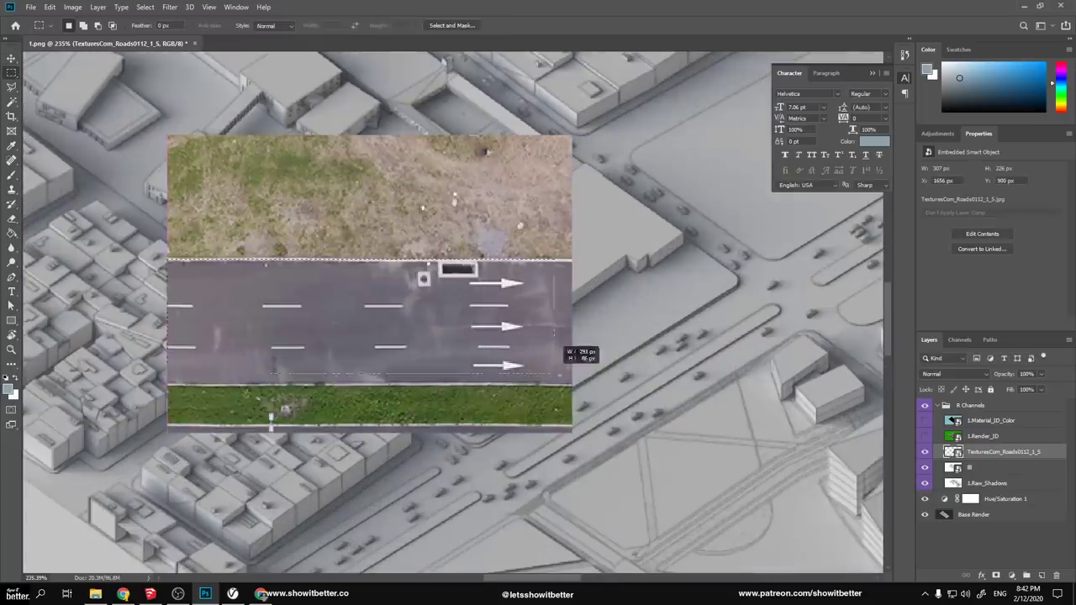
key("ctrl+j")
left_click(1052, 471)
key("Delete")
double_click(979, 453)
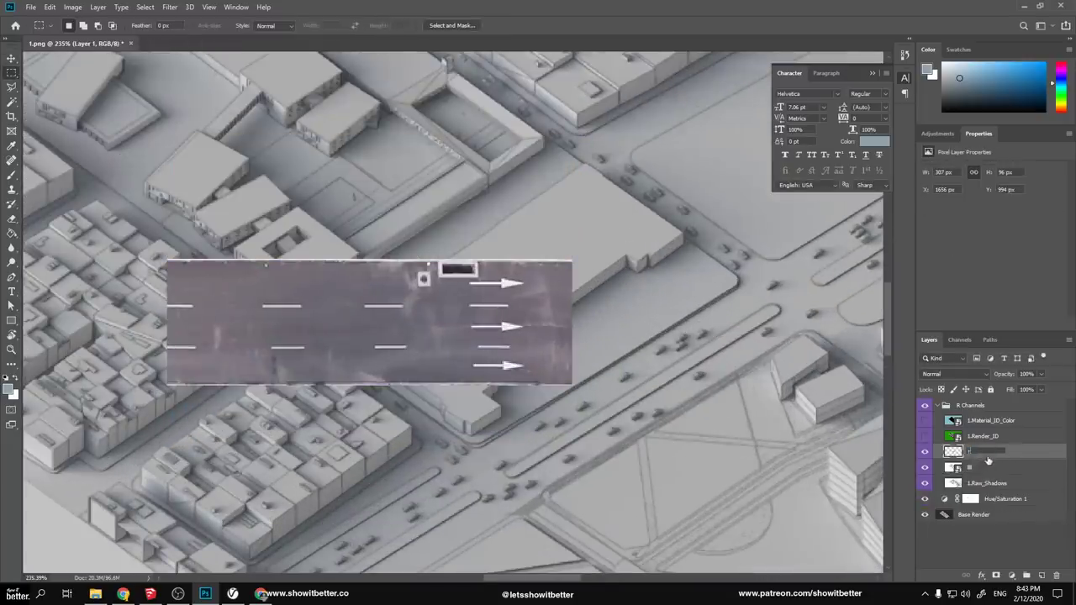
Duplicate the asphalt band end to end and merge both pieces into one road strip 606 px wide
left_click_drag(548, 381, 494, 379, "ctrl")
left_click_drag(546, 368, 588, 380)
mouse_move(589, 380)
left_mouse_down("ctrl")
mouse_move(558, 378)
mouse_move(593, 394)
left_mouse_up("ctrl")
left_click_drag(594, 401, 401, 398, "ctrl")
scroll(438, 400, "up", 3, "ctrl")
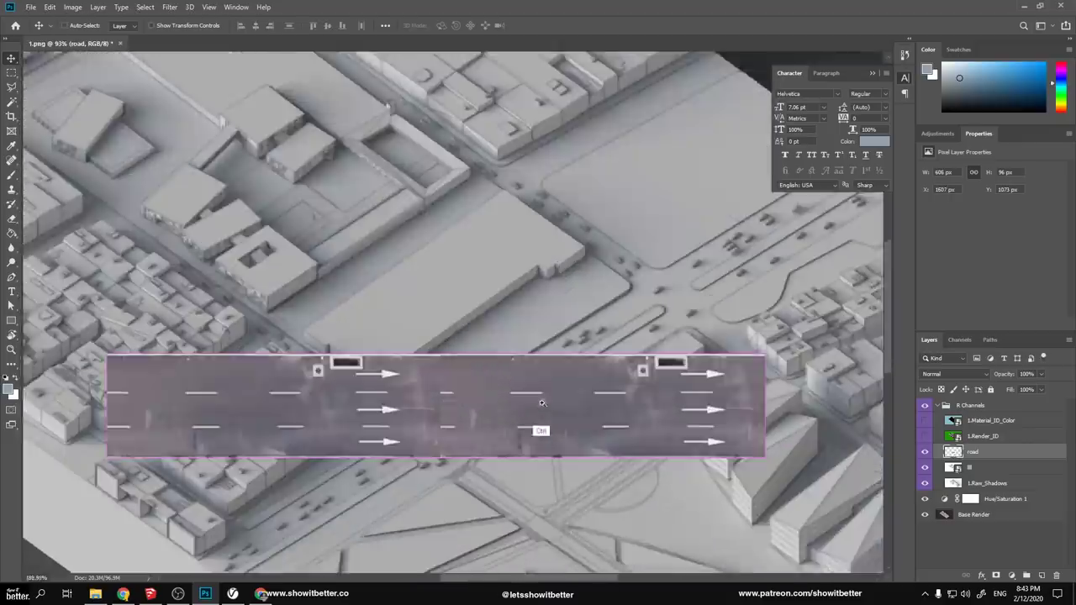
Clone asphalt over the arrows, drain and manhole in the middle of the road strip with a soft 17 px brush
right_click(487, 382)
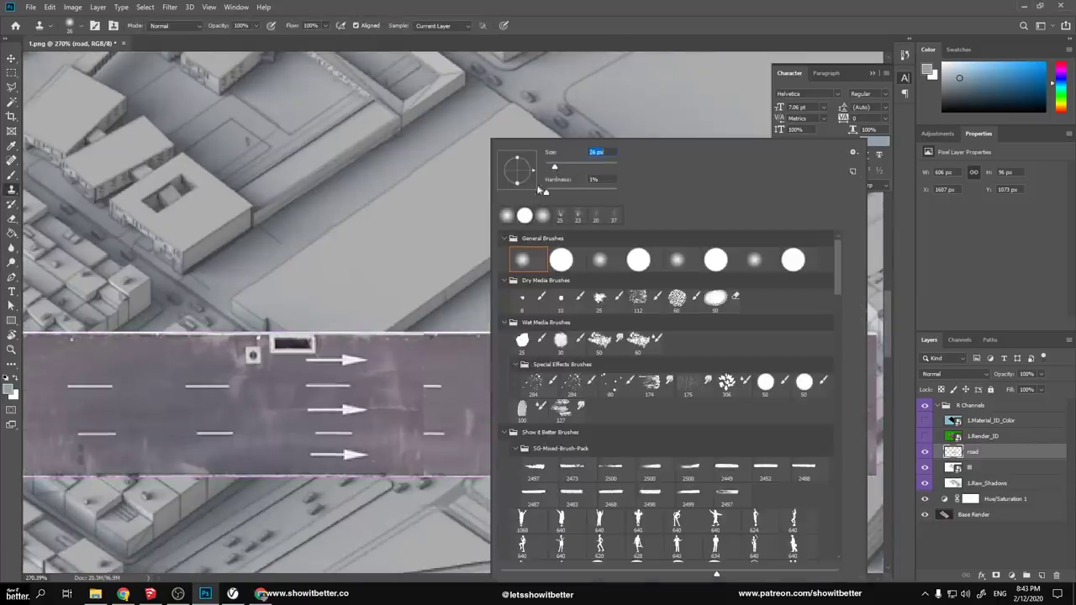
left_click(428, 362, "alt")
left_click_drag(365, 360, 326, 360)
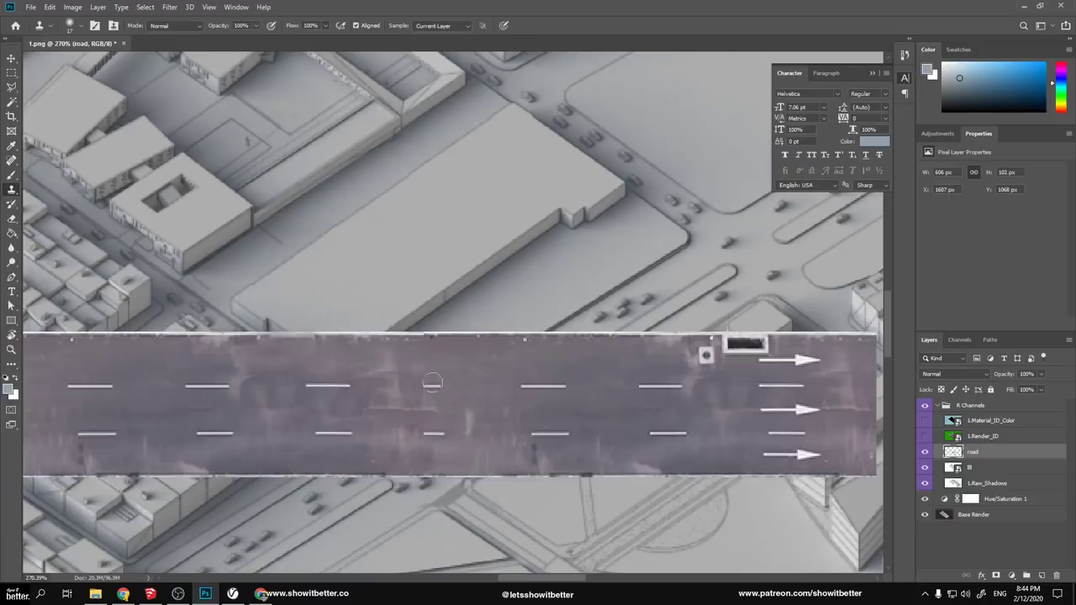
scroll(457, 412, "down", 2, "alt")
scroll(526, 350, "up", 5, "alt")
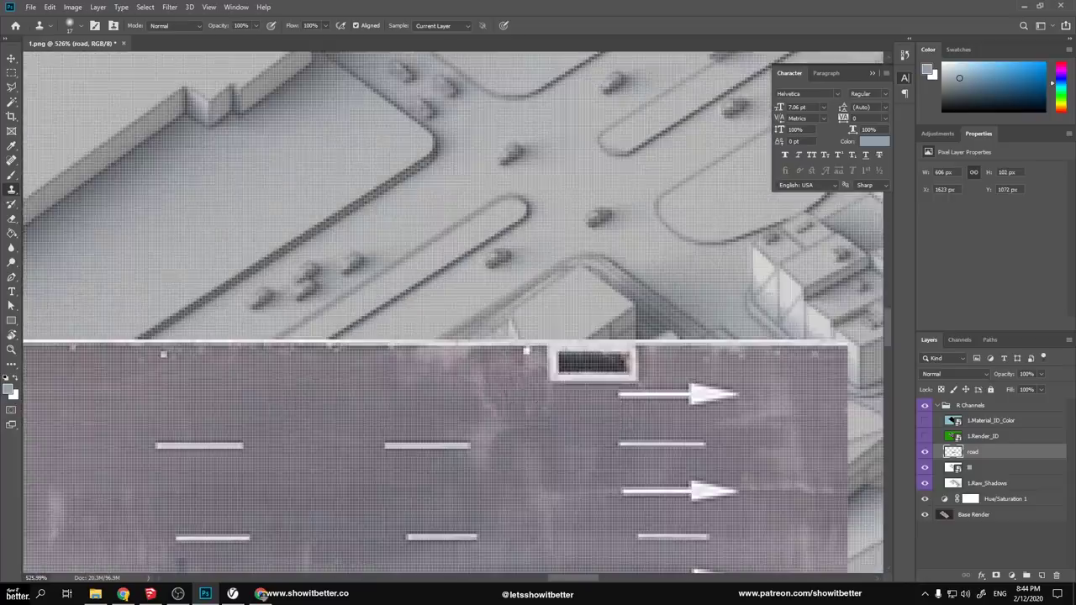
Clone out the remaining drain and white marks along the upper edge near the road strip's arrow end
left_click_drag(631, 368, 634, 362)
right_click(451, 357)
left_click_drag(504, 160, 500, 159)
left_click(531, 354)
left_click(532, 355)
Duplicate the road strip twice and line the copies up end to end as one long road
mouse_move(547, 398)
left_mouse_down("ctrl")
mouse_move(524, 398)
mouse_move(506, 419)
left_mouse_up("ctrl")
left_click_drag(439, 433, 467, 381)
left_click_drag(468, 381, 344, 370)
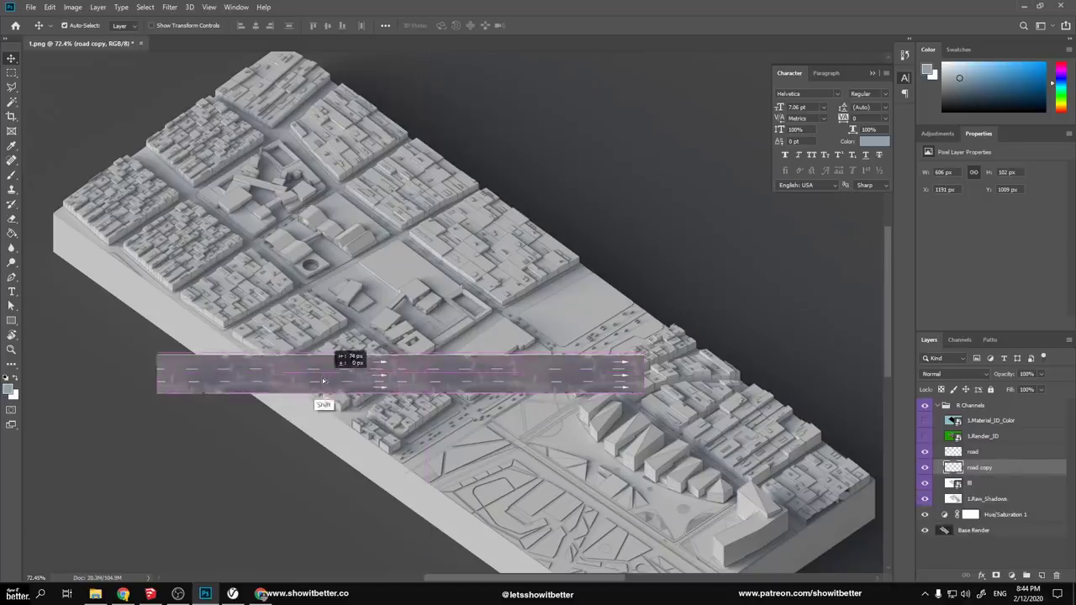
left_click_drag(484, 312, 449, 314, "ctrl")
left_click_drag(393, 339, 425, 341, "ctrl")
left_click_drag(430, 322, 260, 322, "alt+shift")
left_click_drag(992, 468, 993, 476)
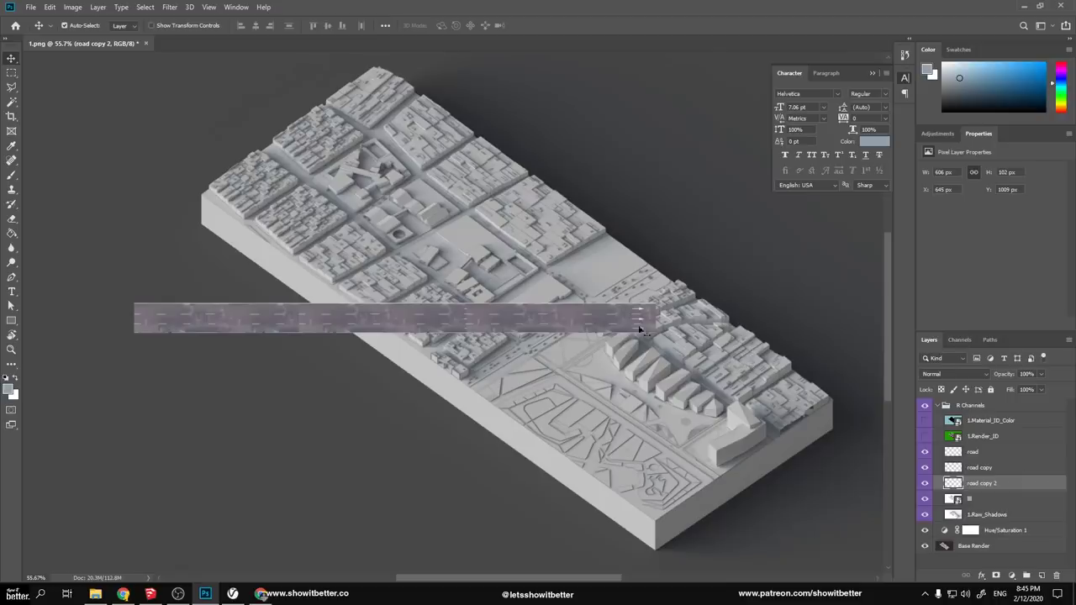
Merge the three road strips into one layer and move it above the model
right_click(988, 456)
left_click(942, 443)
left_click_drag(627, 317, 658, 140)
Duplicate the long road strip and distort its corners to follow the carriageway across the model beside the park
left_click_drag(628, 150, 708, 317, "alt")
key("ctrl+t")
left_click_drag(732, 273, 648, 256, "ctrl")
left_click_drag(733, 316, 667, 270, "ctrl")
scroll(330, 358, "down", 2, "alt")
left_click_drag(68, 321, 389, 409, "ctrl")
left_click_drag(68, 284, 387, 389, "ctrl")
scroll(373, 386, "up", 10, "alt")
scroll(536, 420, "down", 8, "alt")
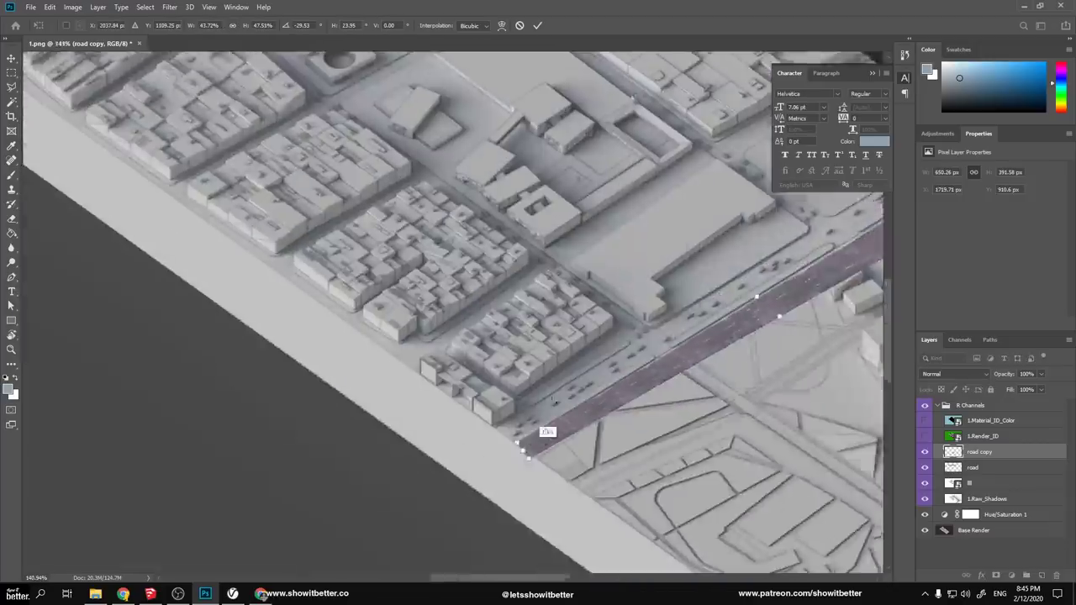
Fit the distorted road's far corners to the carriageway at the model's back edge
scroll(728, 316, "up", 5, "alt")
left_click_drag(708, 282, 688, 270, "ctrl")
left_click_drag(748, 311, 712, 290, "ctrl")
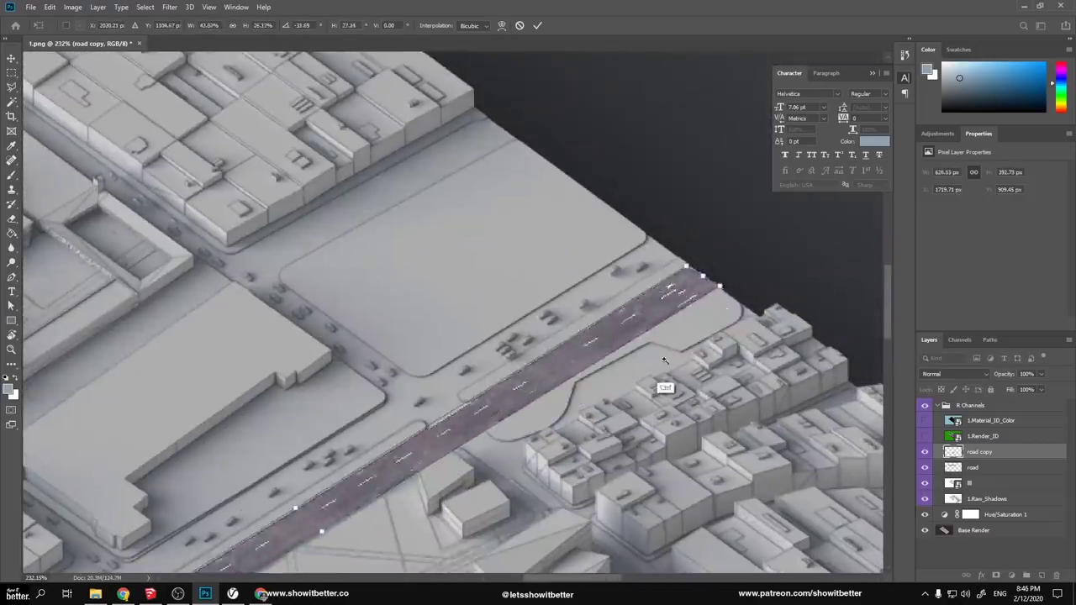
scroll(669, 358, "down", 8, "alt")
scroll(679, 340, "up", 5, "alt")
Shorten the distorted road to the carriageway's front stretch, align its corners with the curbs and apply the transformation
left_click_drag(801, 234, 535, 407, "ctrl")
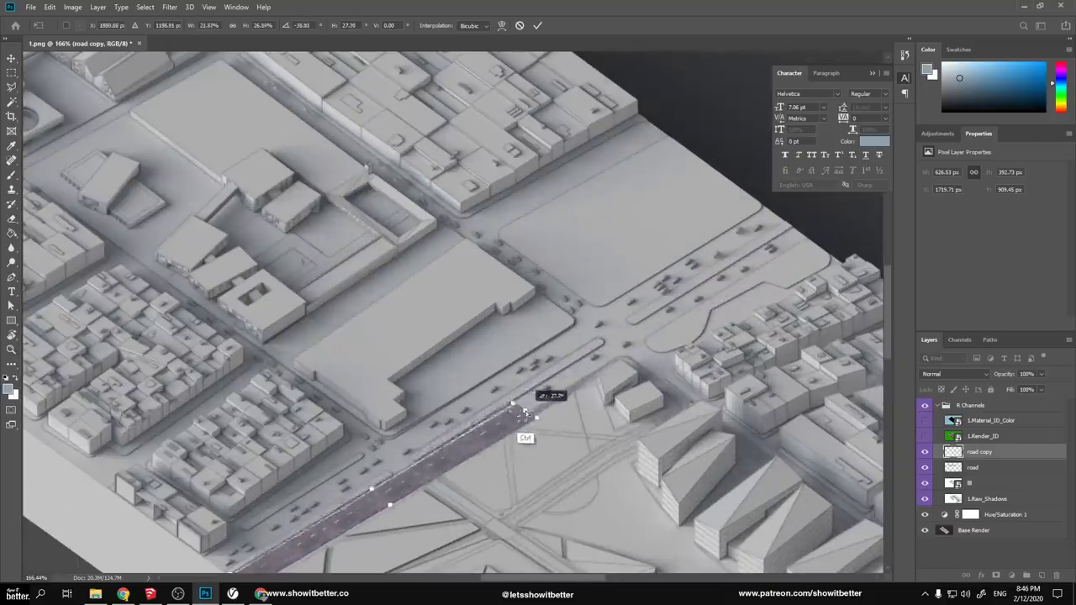
scroll(515, 412, "down", 1, "alt")
scroll(440, 484, "up", 5, "alt")
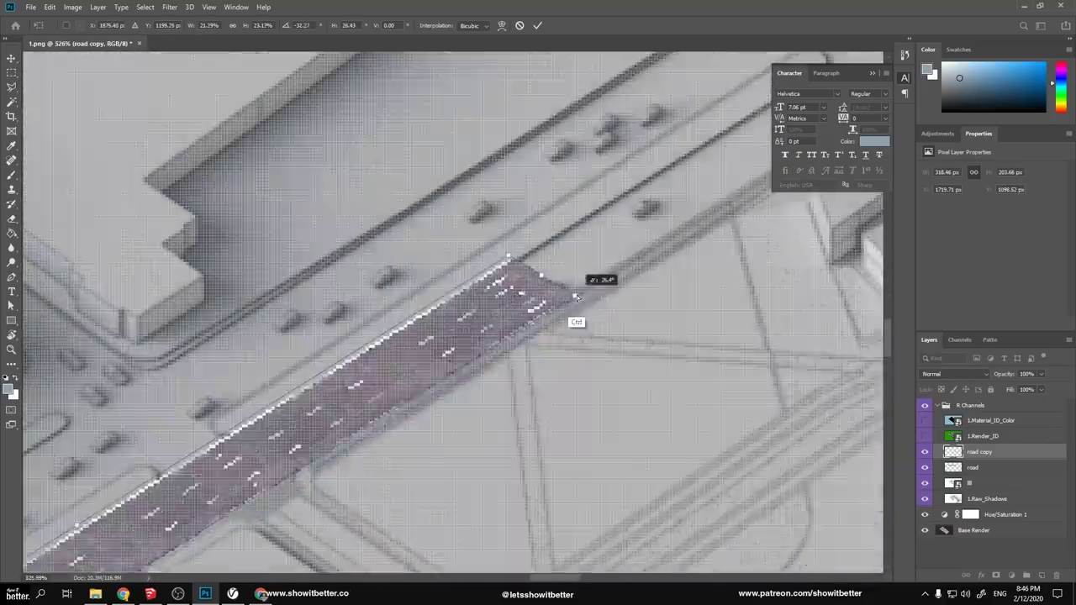
scroll(396, 454, "down", 2, "alt")
scroll(391, 457, "down", 3, "alt")
scroll(269, 538, "up", 4, "alt")
left_click_drag(202, 519, 218, 514, "ctrl")
scroll(472, 395, "down", 4, "alt")
key("Return")
Duplicate the fitted road segment along the carriageway's back stretch and extend it to the model's edge
left_click_drag(586, 317, 448, 441)
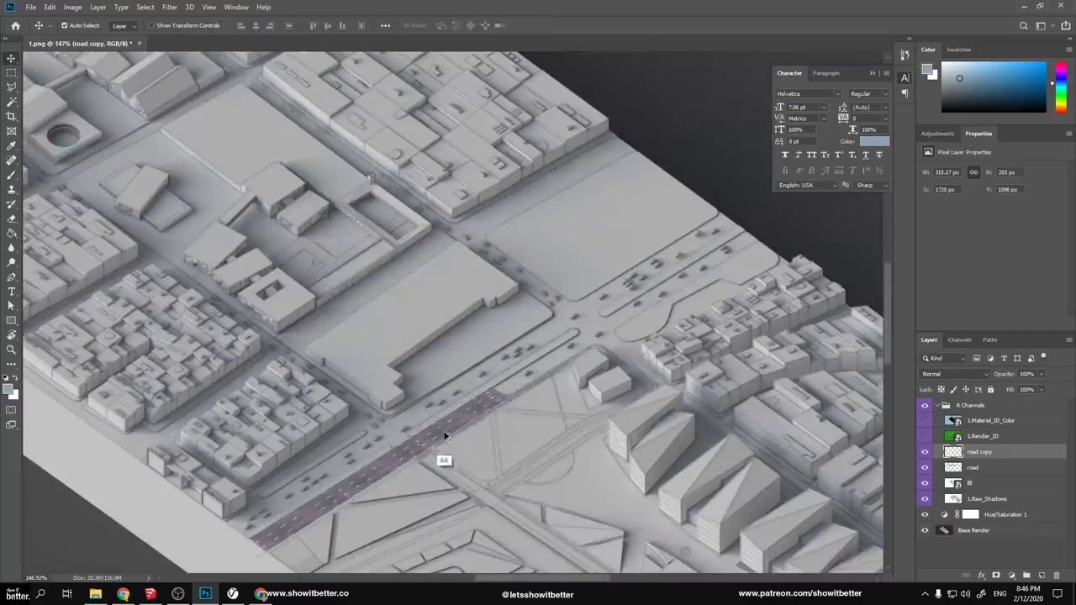
scroll(706, 276, "up", 3, "alt")
left_click_drag(707, 270, 667, 299, "alt")
key("ctrl+t")
left_click_drag(772, 230, 712, 258)
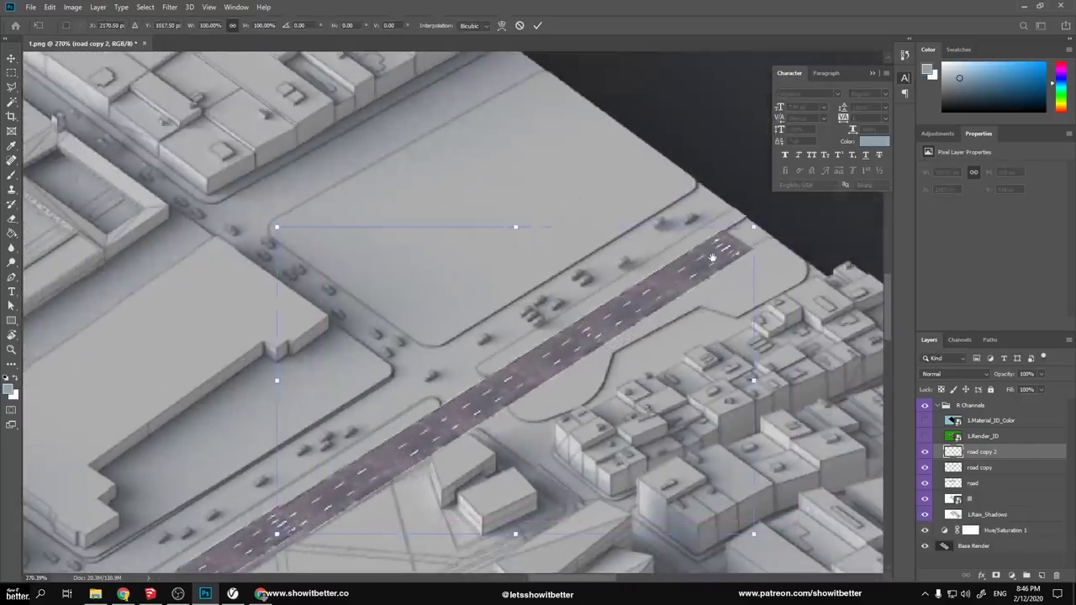
key("Return")
scroll(620, 319, "down", 5, "alt")
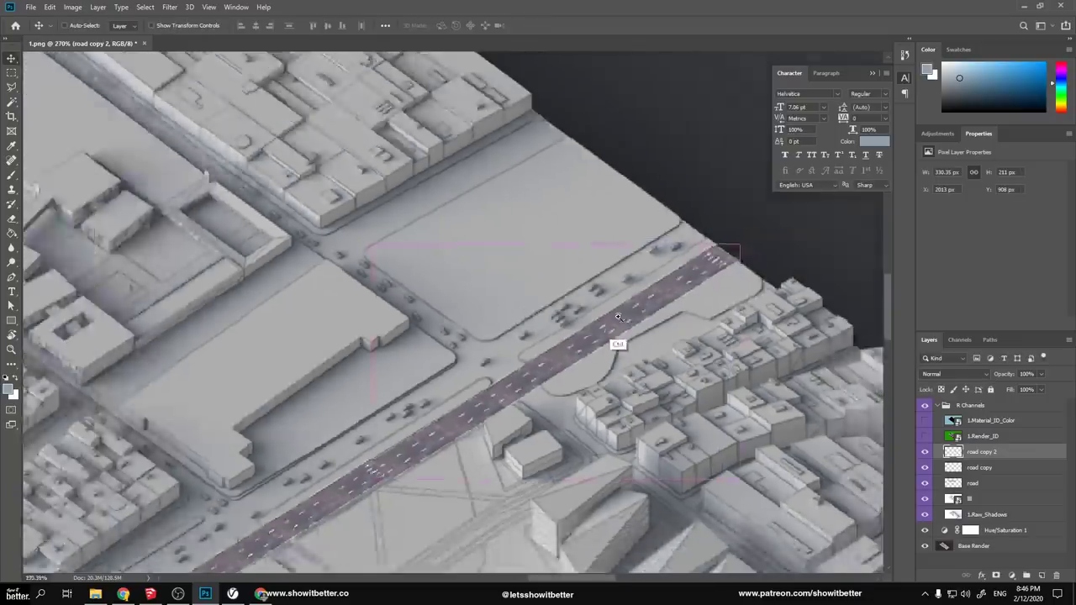
Select both road segments and duplicate them onto the parallel carriageway
scroll(494, 432, "up", 3, "alt")
left_click(491, 405)
left_click(587, 347, "shift")
left_click_drag(620, 331, 592, 312, "alt")
scroll(605, 328, "down", 3, "alt")
scroll(644, 330, "up", 2, "alt")
scroll(644, 330, "down", 2, "alt")
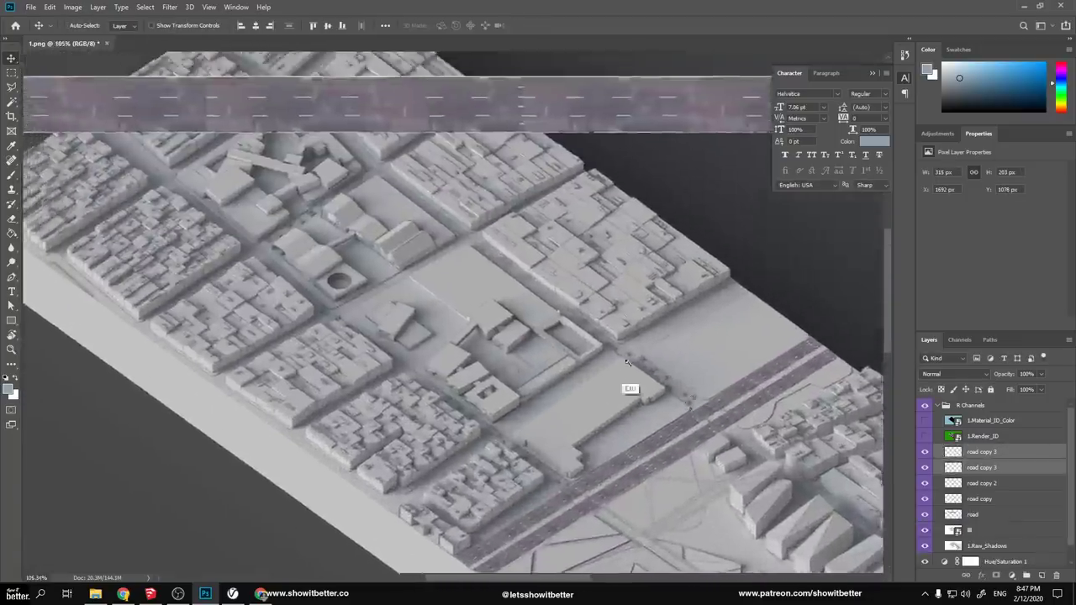
Merge the two duplicated segments of the parallel carriageway into one layer
scroll(636, 367, "down", 2, "alt")
left_click_drag(637, 82, 672, 203, "ctrl")
key("ctrl+z")
right_click(988, 454)
left_click(886, 439)
left_click_drag(669, 423, 690, 447, "ctrl")
key("ctrl+z")
Duplicate the merged road onto the next cross street and distort its ends to fit between the blocks
scroll(648, 410, "up", 4, "alt")
left_click_drag(693, 442, 531, 335, "alt")
key("ctrl+t")
left_click_drag(273, 478, 254, 480, "ctrl")
left_click_drag(728, 186, 738, 189, "ctrl")
key("Return")
Duplicate the road onto the following cross street and distort its far corner to match the model's edge
left_click_drag(562, 285, 649, 347)
left_click_drag(648, 346, 547, 279, "alt")
key("ctrl+t")
left_click_drag(721, 181, 708, 162, "ctrl")
key("Return")
Copy the road onto the remaining cross streets at the model's far end, adjusting the ends to the blocks
left_click_drag(560, 262, 490, 244)
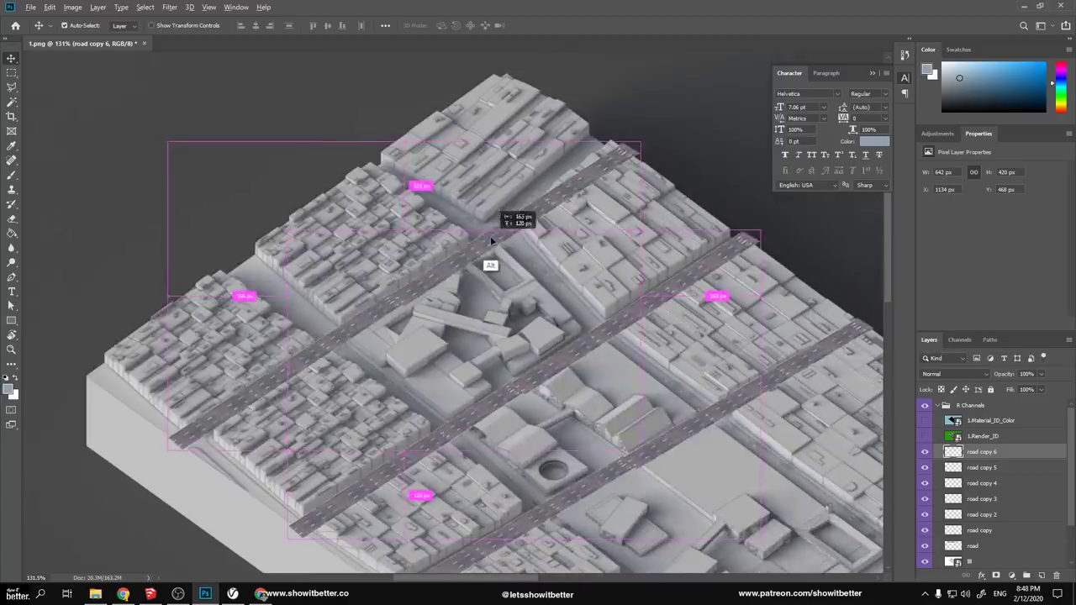
key("ctrl+t")
left_click_drag(639, 143, 629, 130, "ctrl")
key("Return")
left_click_drag(615, 353, 490, 230, "ctrl")
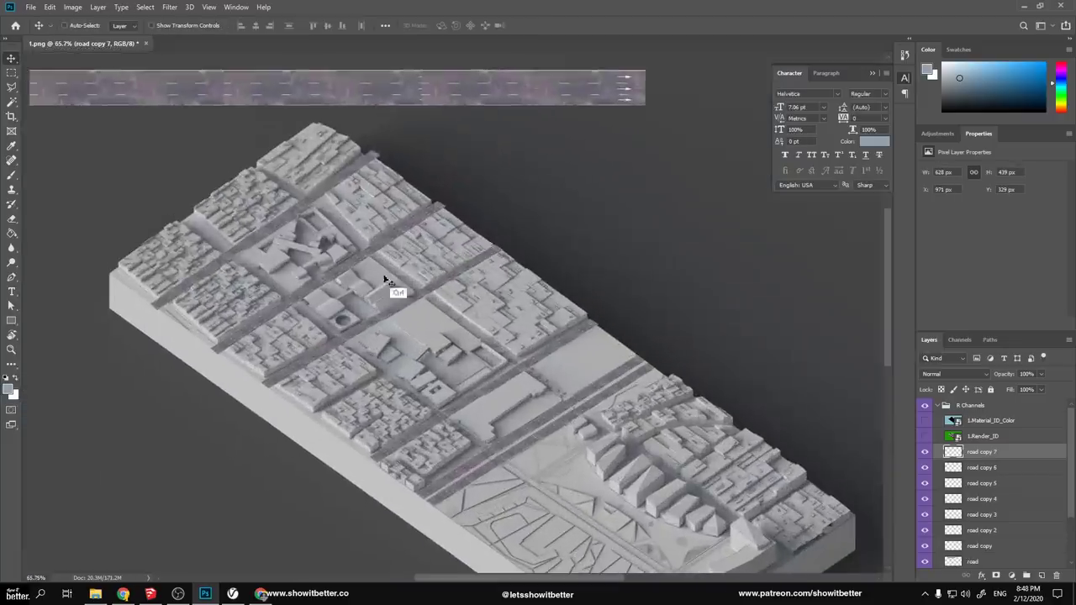
left_click_drag(549, 370, 535, 353, "ctrl")
Duplicate the flat road strip over the model and distort its arrow end to a lengthwise street beside the avenue
left_click_drag(509, 125, 588, 308, "ctrl")
left_click_drag(686, 317, 522, 308)
left_click_drag(481, 308, 666, 505, "ctrl")
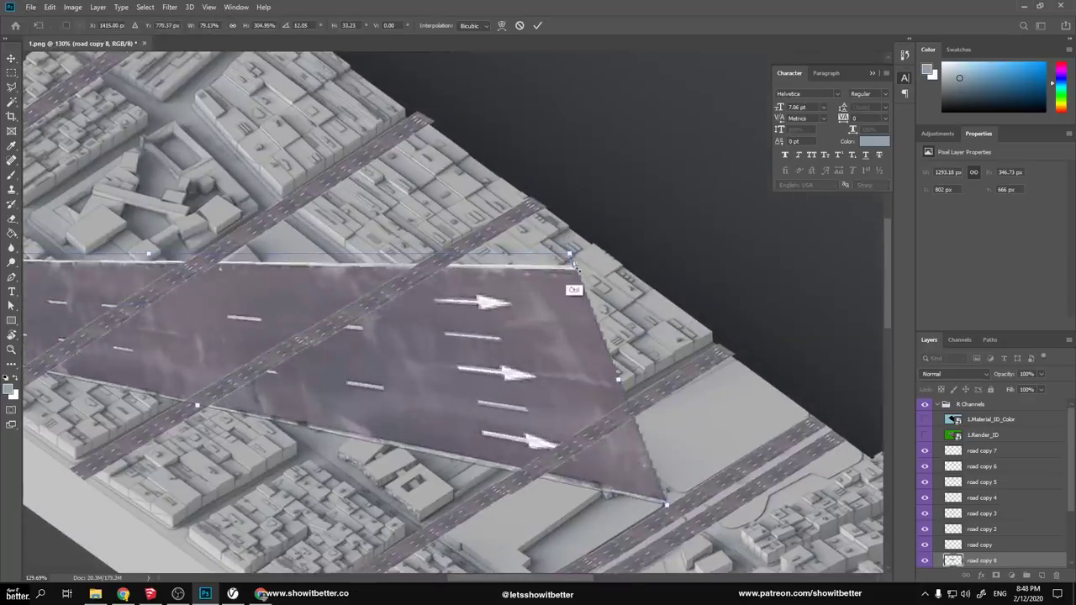
left_click_drag(574, 258, 687, 497, "ctrl")
Distort the strip's other end to fit the lengthwise street beside the large housing block and apply the transformation
scroll(688, 497, "down", 4, "alt")
left_click_drag(53, 349, 114, 349)
left_click_drag(77, 316, 561, 352, "ctrl")
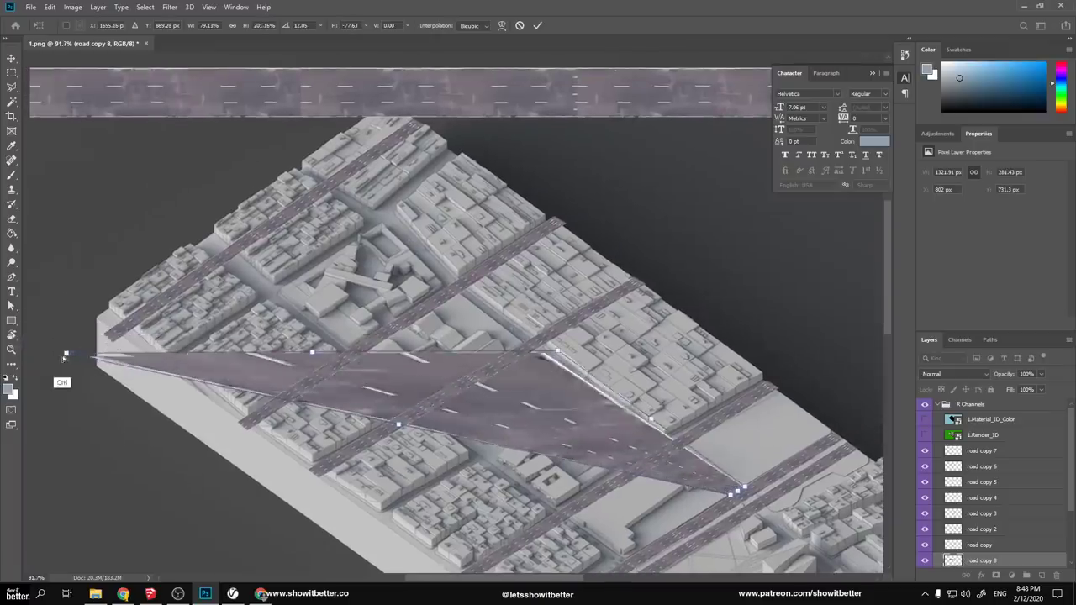
left_click_drag(64, 357, 551, 364, "ctrl")
scroll(713, 450, "up", 5, "alt")
left_click_drag(719, 481, 753, 504)
left_click_drag(332, 240, 321, 244, "ctrl")
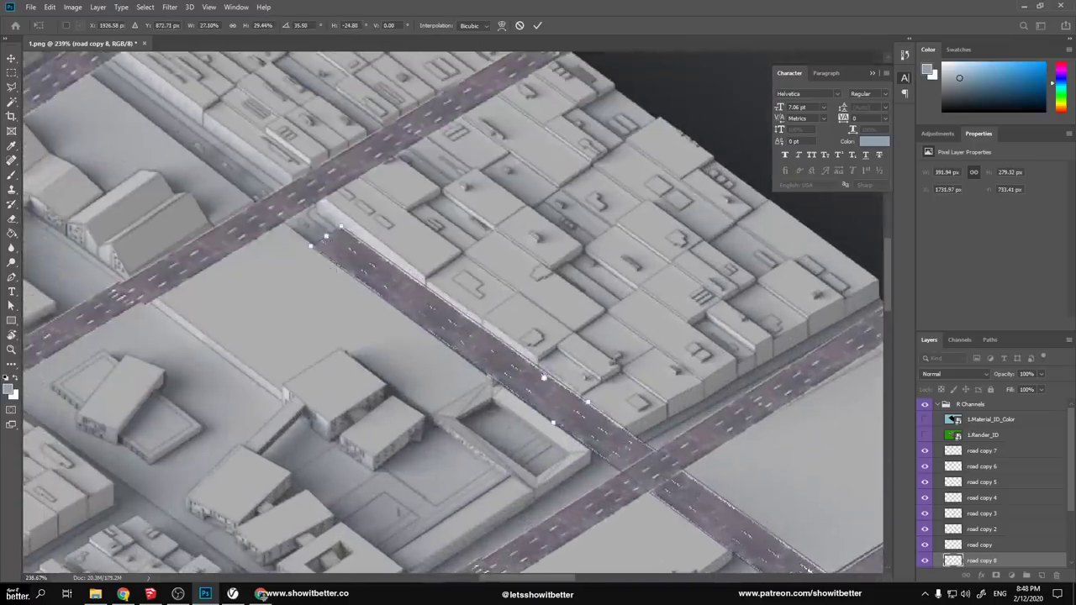
scroll(417, 308, "down", 3, "alt")
key("Return")
Duplicate the lengthwise road segment across the avenue onto the street behind the row of pitched-roof buildings
scroll(564, 357, "down", 3, "alt")
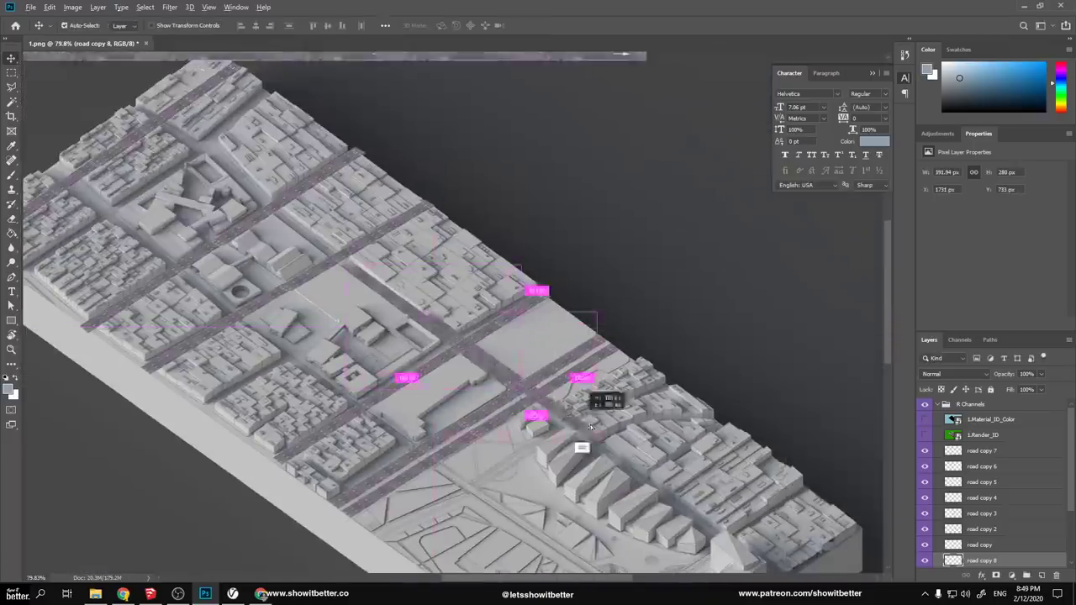
left_click_drag(523, 396, 540, 399, "alt")
scroll(537, 399, "up", 5, "alt")
scroll(589, 445, "up", 2, "alt")
scroll(579, 488, "down", 5, "alt")
left_click_drag(692, 462, 502, 344)
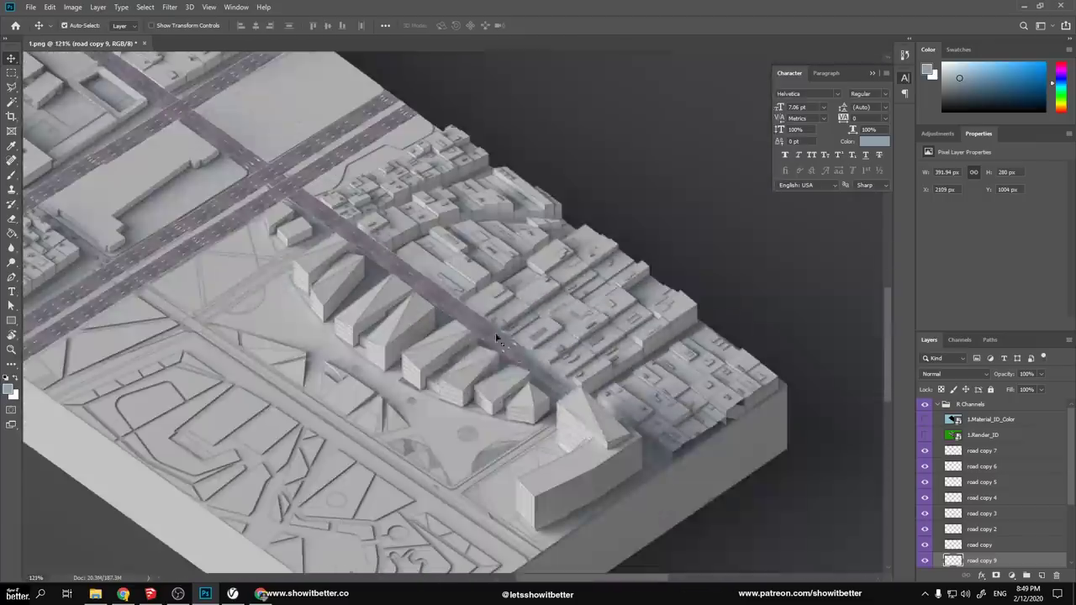
Duplicate the lengthwise road segment along the street beside the avenue, extending it past the large housing blocks toward the model's far end
left_click_drag(718, 497, 719, 498, "alt")
left_click_drag(554, 405, 713, 503)
scroll(425, 312, "up", 5, "alt")
scroll(425, 311, "down", 5, "alt")
left_click_drag(210, 151, 308, 237)
scroll(551, 409, "up", 5, "alt")
left_click_drag(538, 392, 528, 401)
scroll(506, 388, "down", 4, "alt")
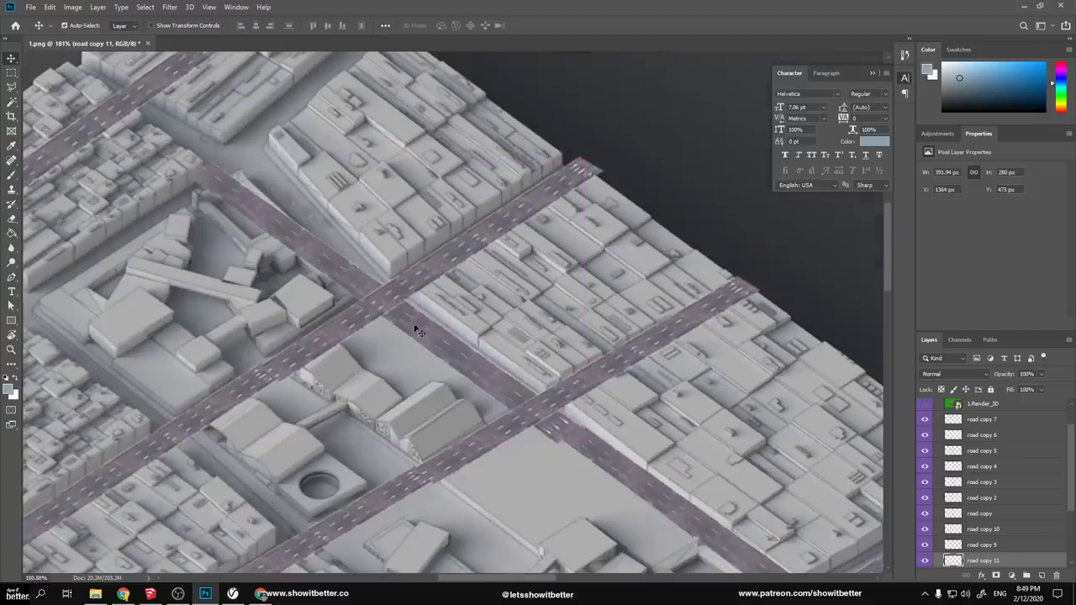
Distort the copied segment's end to fit its street and duplicate it onward to the model's far edge
left_click_drag(188, 162, 208, 150, "ctrl")
key("Return")
scroll(406, 304, "down", 6, "alt")
scroll(395, 294, "up", 4, "alt")
left_click_drag(383, 280, 164, 121, "alt")
scroll(436, 395, "down", 3, "alt")
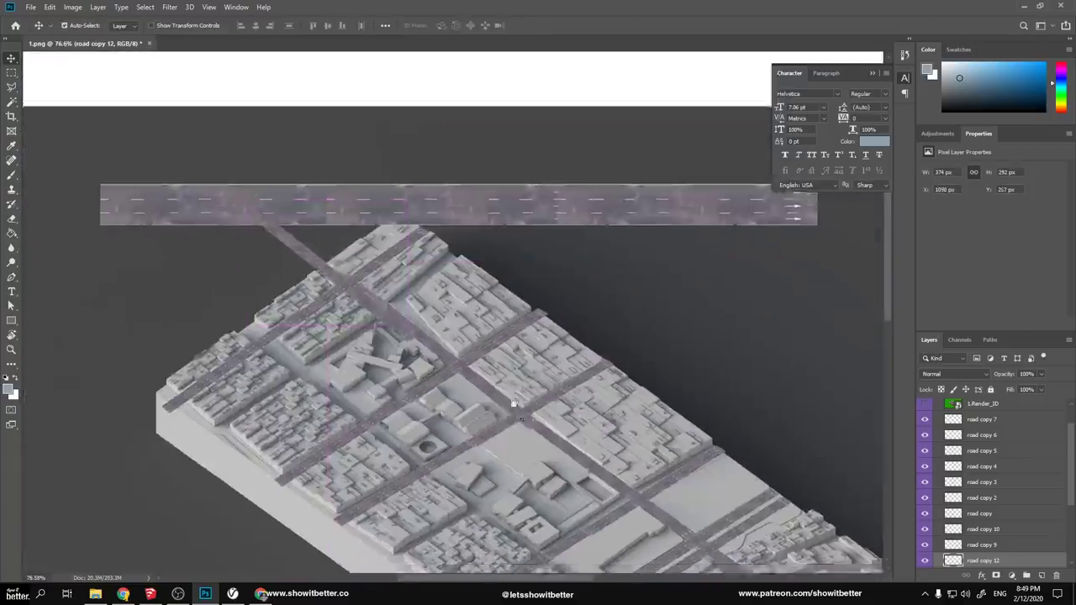
Duplicate the road segment onto the parallel lengthwise street and continue it beside the park to the model's near edge
scroll(385, 241, "up", 2, "alt")
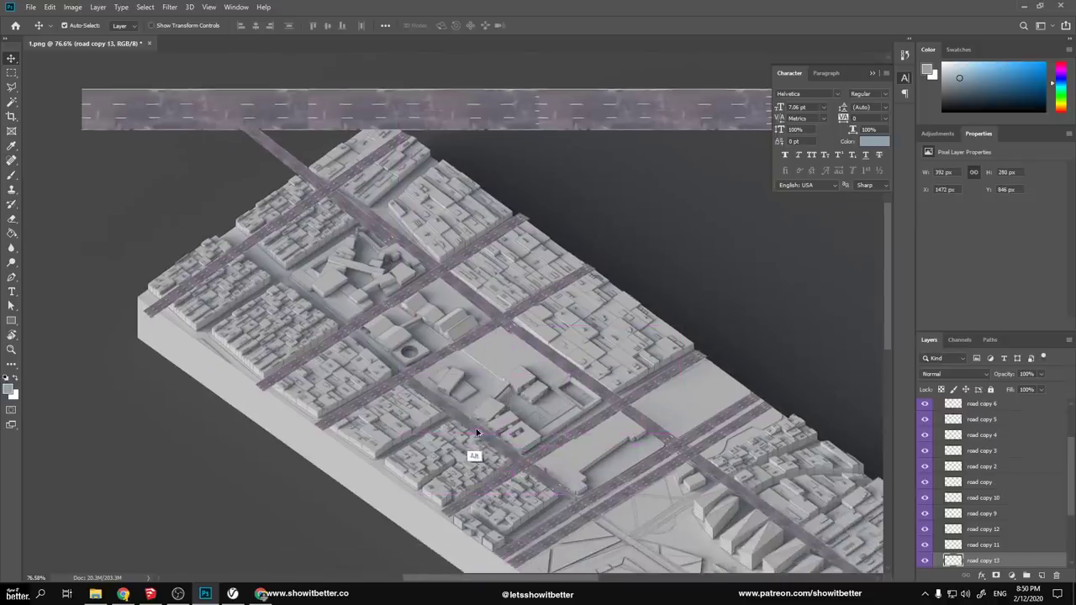
left_click_drag(604, 520, 639, 552, "alt")
left_click_drag(597, 489, 401, 285)
scroll(483, 378, "up", 1, "alt")
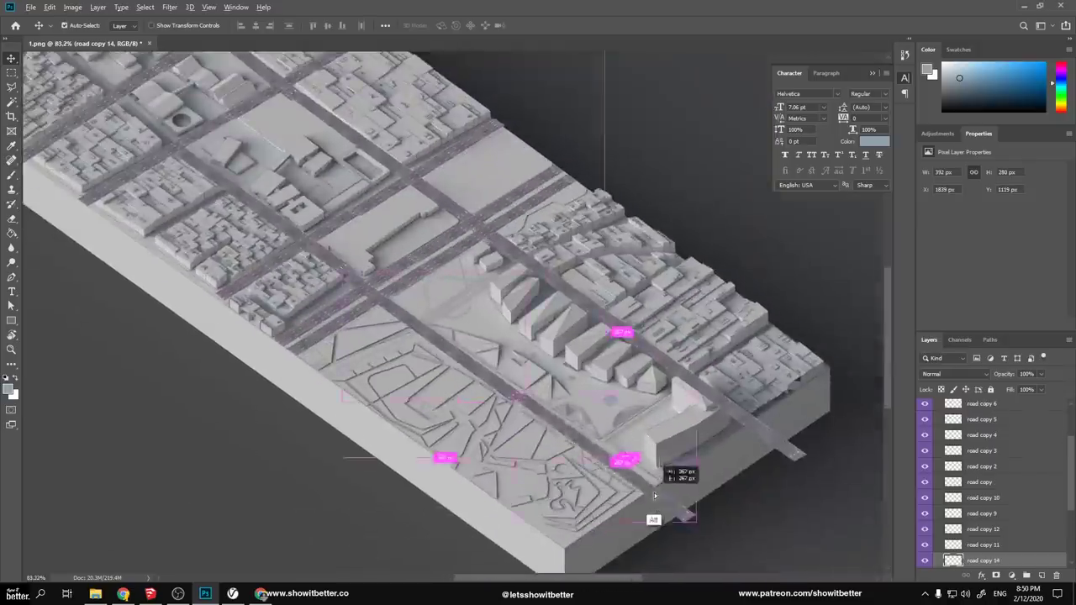
left_click_drag(654, 496, 654, 498, "alt")
Distort the end of the park-side road segment to close the gap with the adjoining segment and apply the transformation
scroll(592, 459, "up", 4, "alt")
key("ctrl+t")
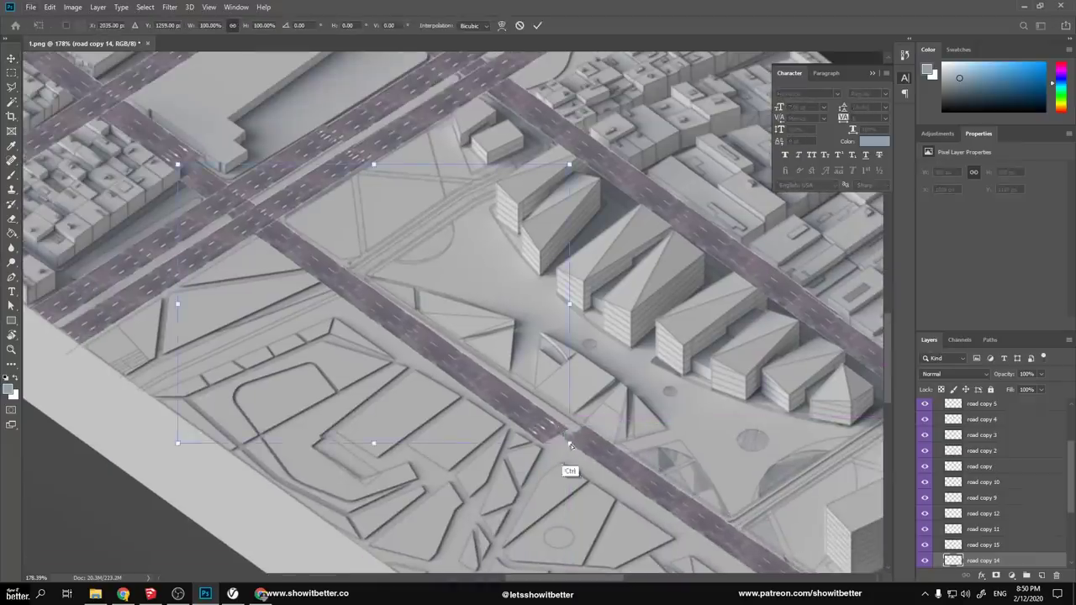
left_click_drag(571, 445, 592, 442, "ctrl")
key("Return")
scroll(269, 240, "down", 3, "alt")
Duplicate the road segment to the far end of the park-side street and distort its end to fit between the blocks
left_click_drag(269, 239, 738, 569)
left_click_drag(738, 569, 319, 268, "alt")
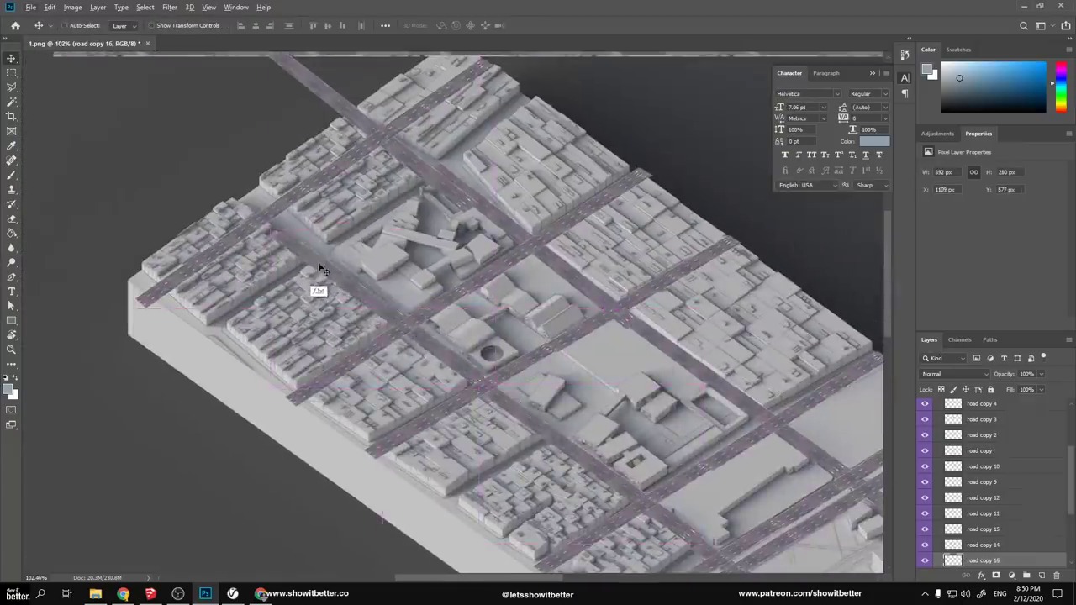
scroll(301, 254, "up", 4, "alt")
key("ctrl+t")
left_click_drag(244, 208, 172, 114, "ctrl")
key("Return")
scroll(509, 310, "down", 8, "alt")
key("ctrl+0")
Hide the original flat road layer, select all the road copies and move them above the R Channels group
left_click(925, 561)
left_click(1000, 545)
scroll(1013, 470, "up", 5)
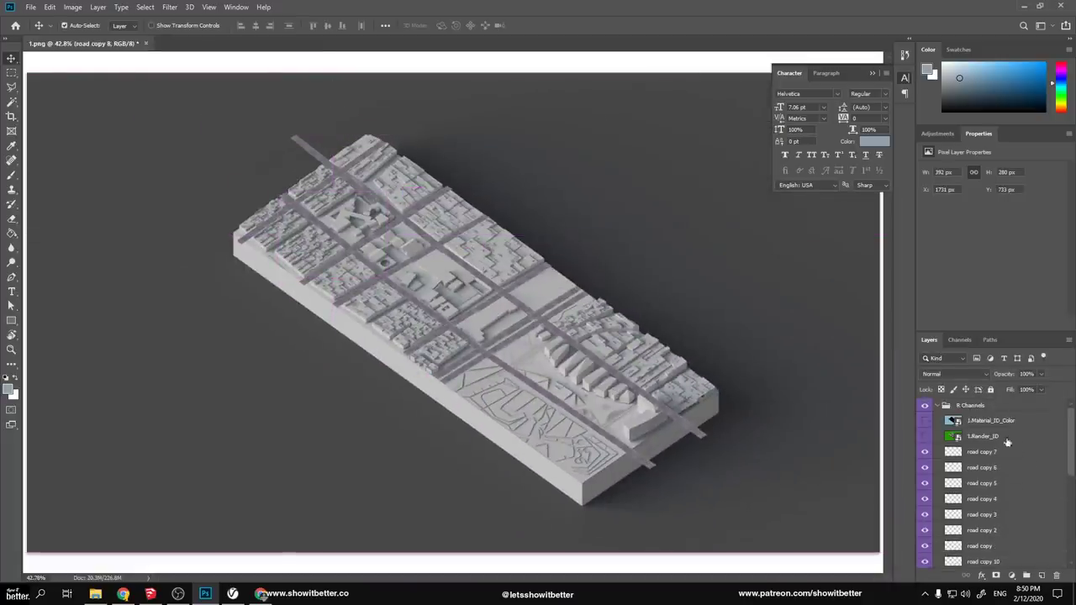
left_click(993, 455, "shift")
left_click_drag(994, 455, 974, 409)
Group the road copies under the name Road Texture and give the group a blue colour label
key("ctrl+g")
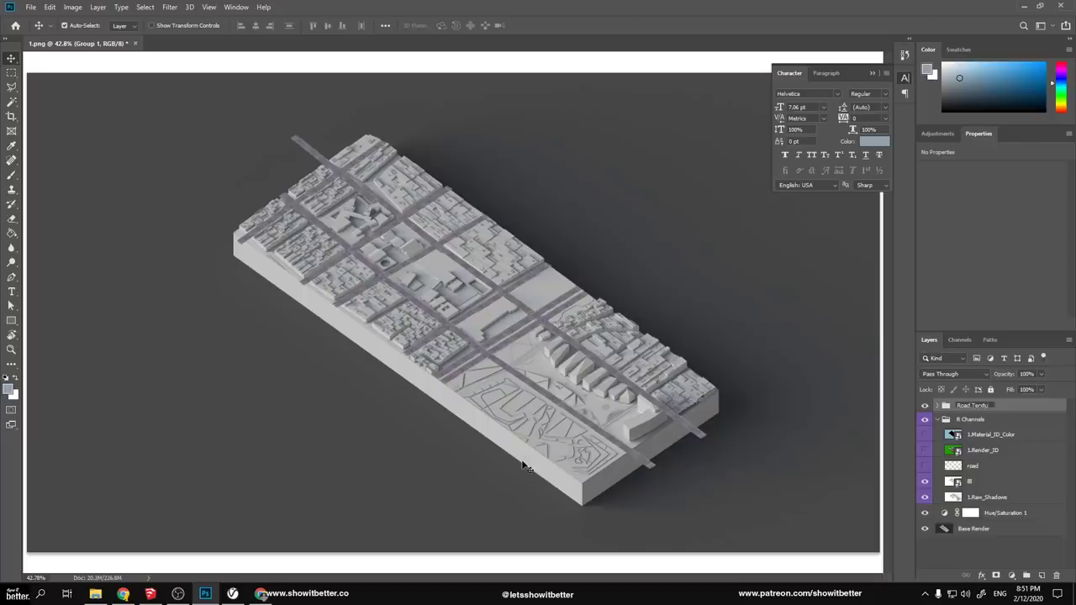
right_click(925, 405)
left_click(1030, 485)
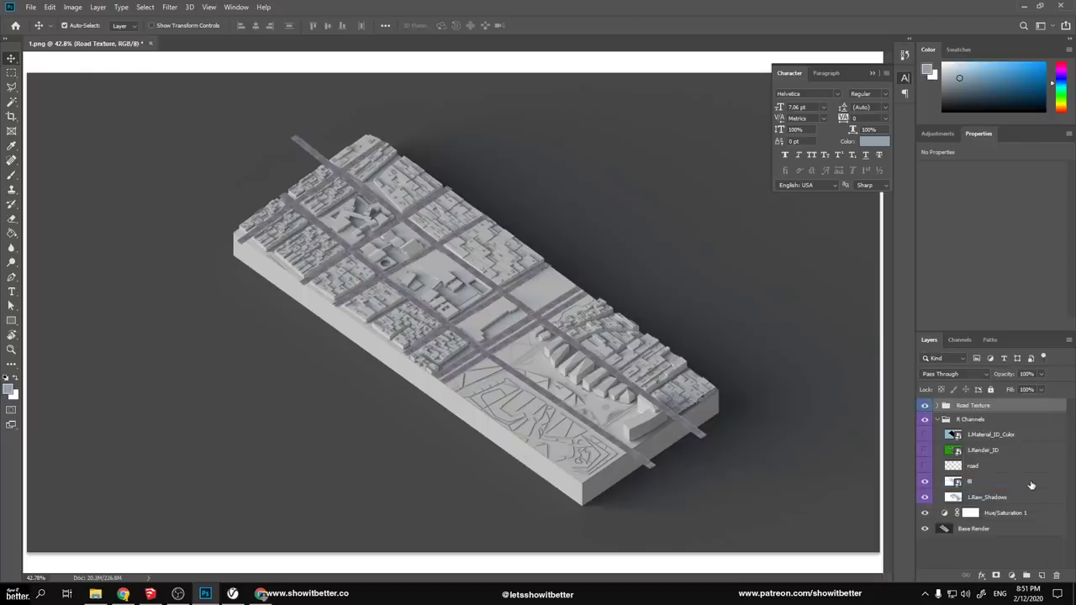
Show the 1.Render_ID layer, hide the Road Texture group and select the crimson street area with the Magic Wand
left_click(925, 450)
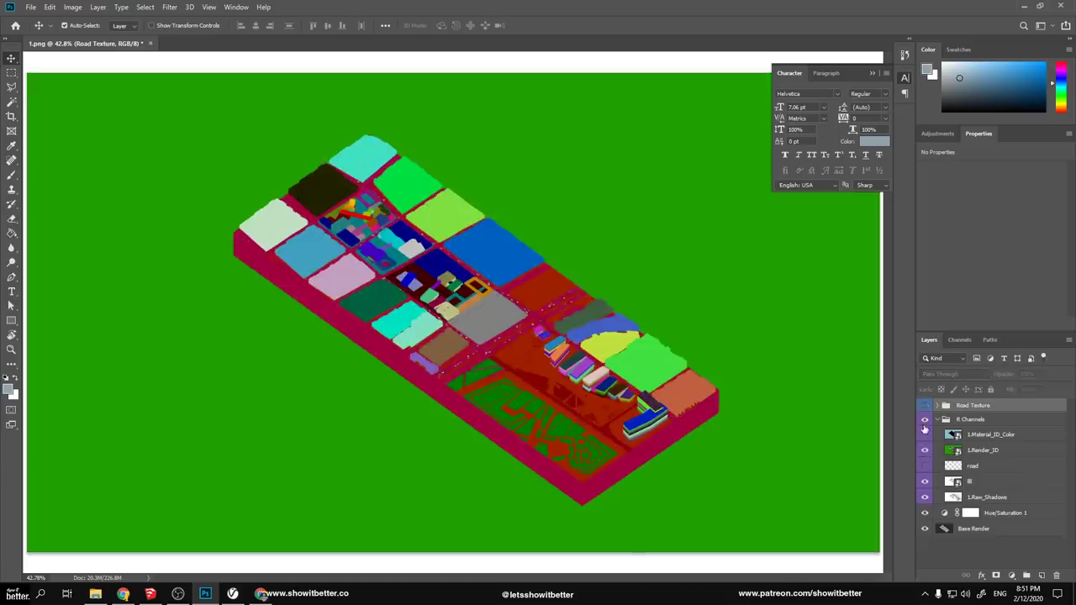
left_click(925, 406)
left_click(954, 454)
scroll(619, 435, "up", 4, "alt")
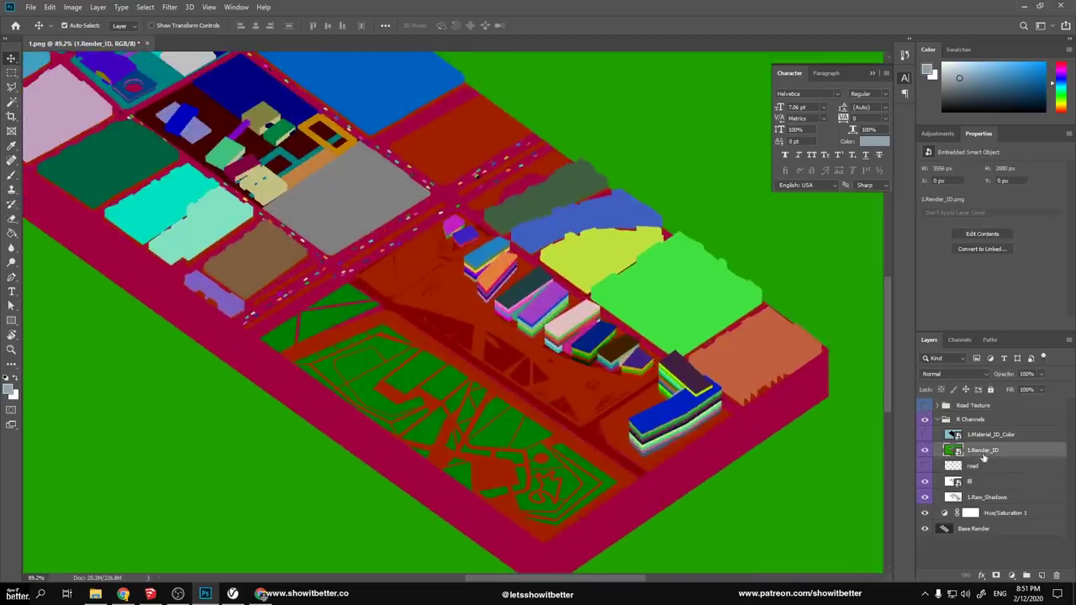
scroll(375, 308, "up", 3, "alt")
scroll(355, 344, "down", 4, "alt")
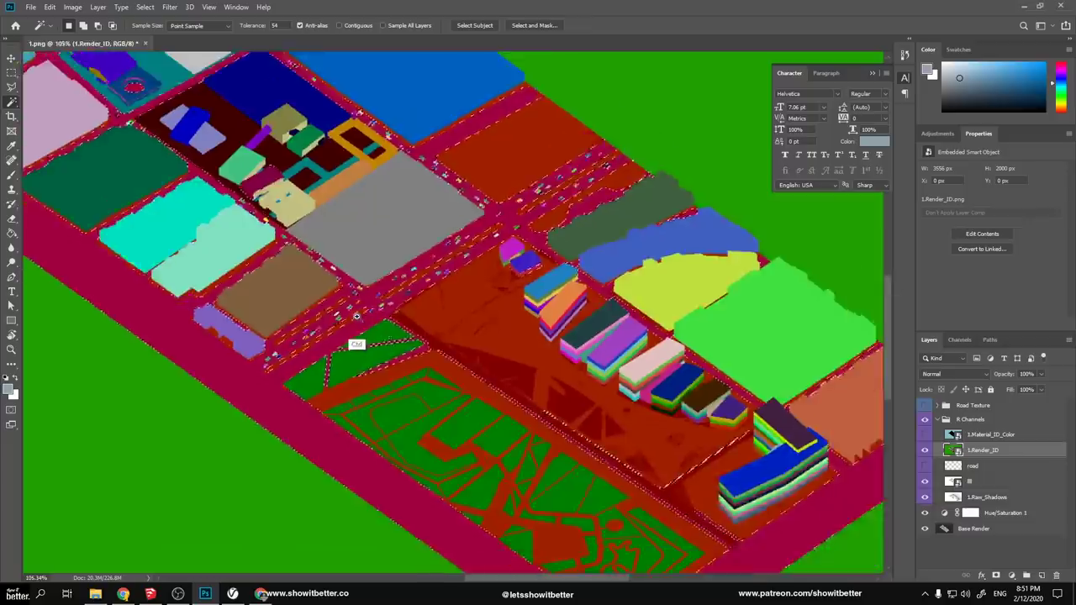
key("w")
scroll(451, 360, "down", 3, "alt")
left_click(117, 212)
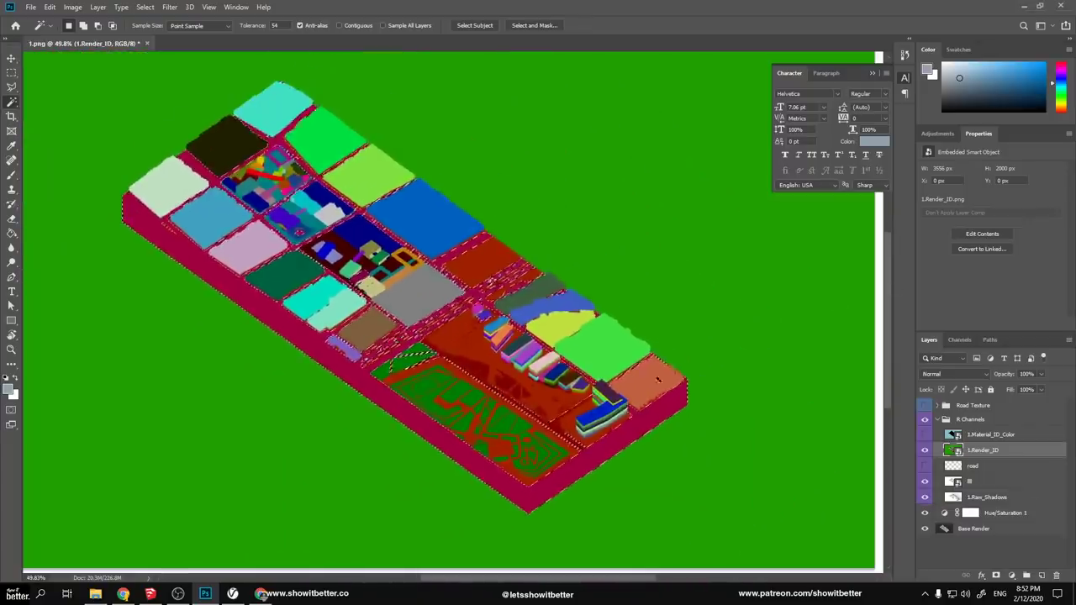
Try to add a layer mask from the street selection after hiding the 1.Render_ID layer, and undo it
left_click(925, 450)
left_click(953, 482)
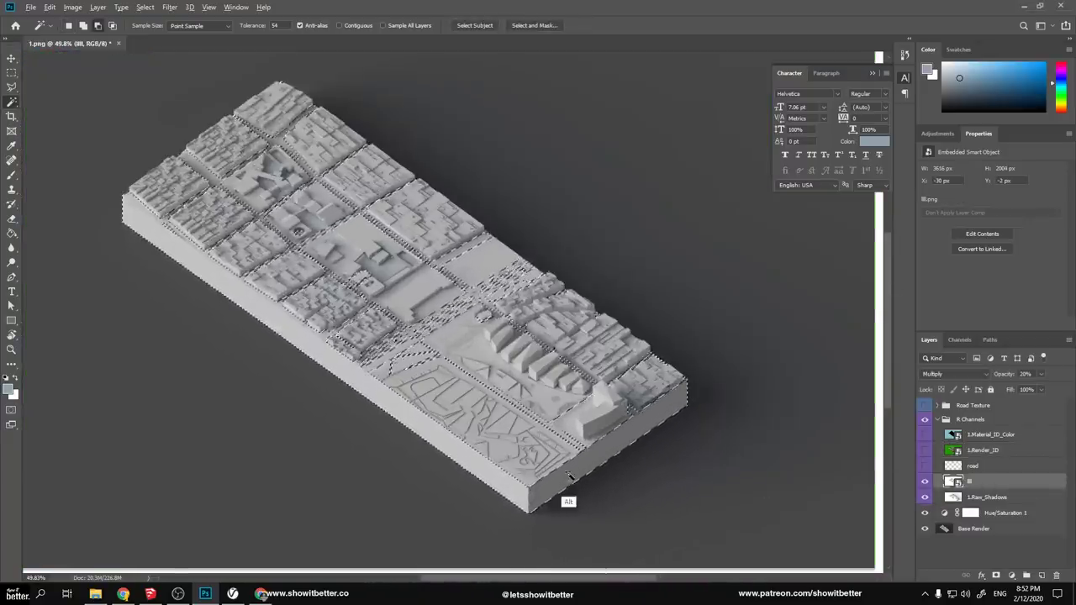
left_click_drag(507, 428, 480, 393, "ctrl")
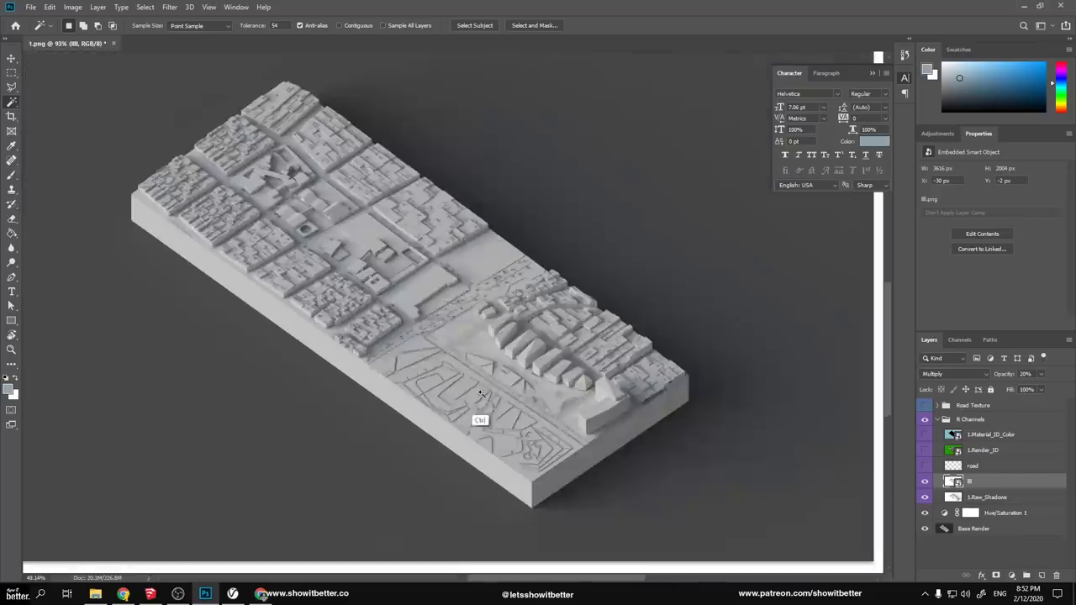
left_click_drag(384, 212, 467, 319, "ctrl")
scroll(468, 317, "down", 5, "ctrl")
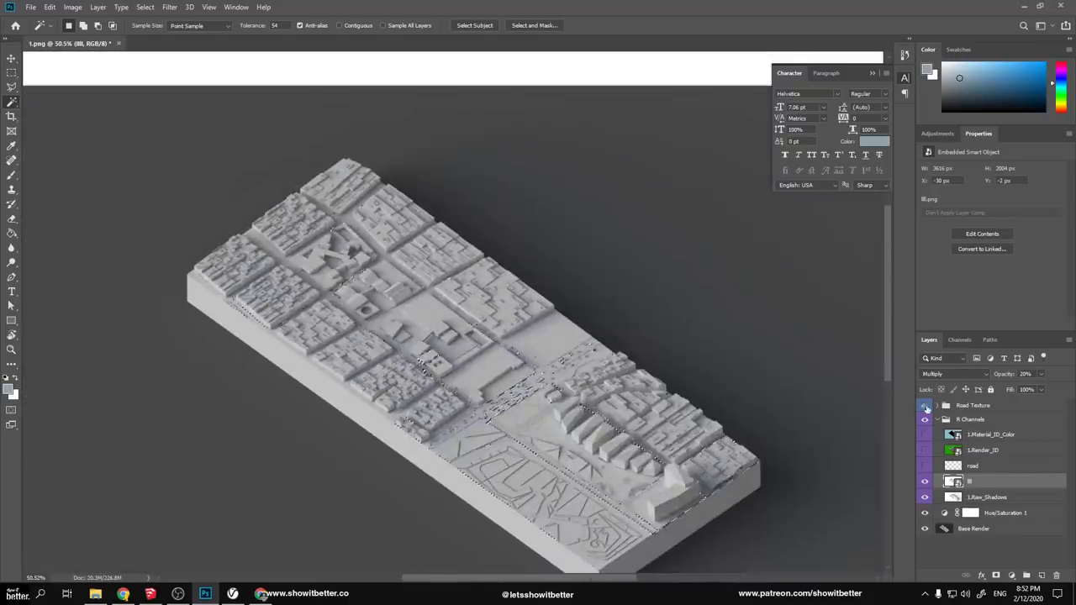
left_click(927, 409)
left_click(996, 576)
mouse_move(469, 393)
left_mouse_down("ctrl")
mouse_move(527, 422)
mouse_move(478, 383)
left_mouse_up("ctrl")
key("ctrl+z")
Reselect the crimson street area on the 1.Render_ID layer and hide that layer again
left_click(925, 451)
left_click(980, 451)
left_click_drag(456, 441, 543, 432, "ctrl")
left_click(538, 410)
left_click(925, 451)
Raise the linework layer's opacity to 100% and subtract the base's side faces from the selection with the Polygonal Lasso
left_click(976, 480)
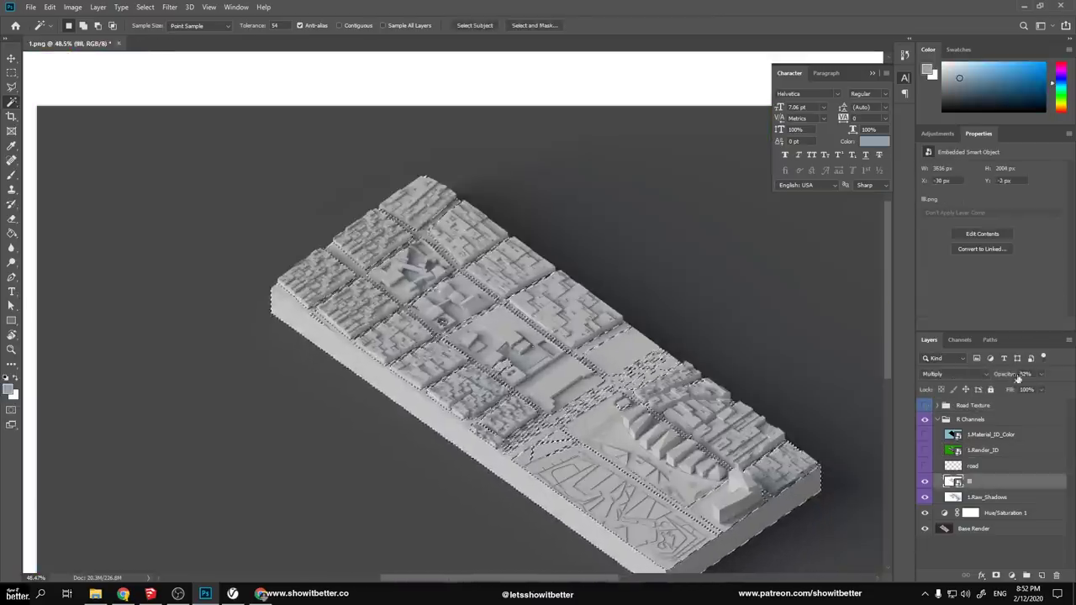
left_click_drag(1017, 376, 1061, 377)
left_click_drag(689, 454, 733, 454, "ctrl")
left_click_drag(670, 398, 631, 392, "ctrl")
key("l")
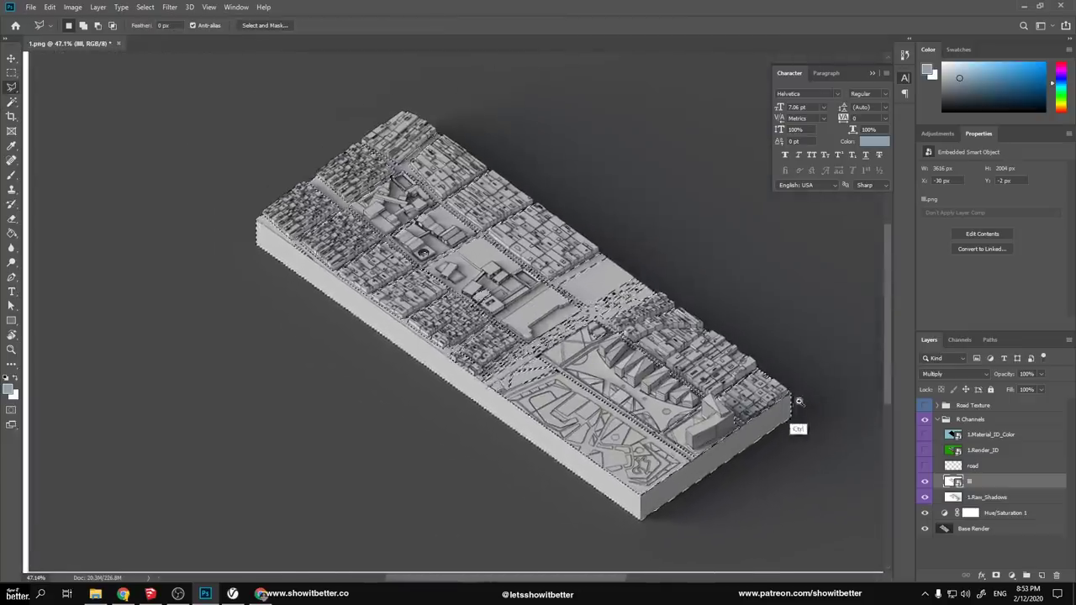
scroll(798, 402, "up", 1, "ctrl")
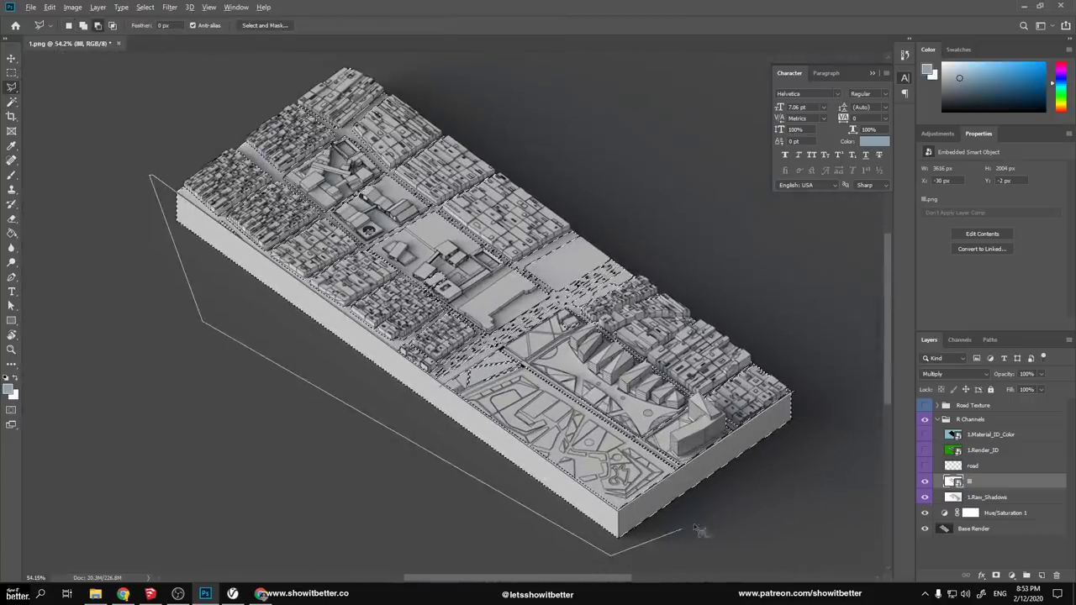
Mask the Road Texture group with the street selection and lower the linework layer's opacity to 15%
left_click(968, 406)
left_click(996, 576)
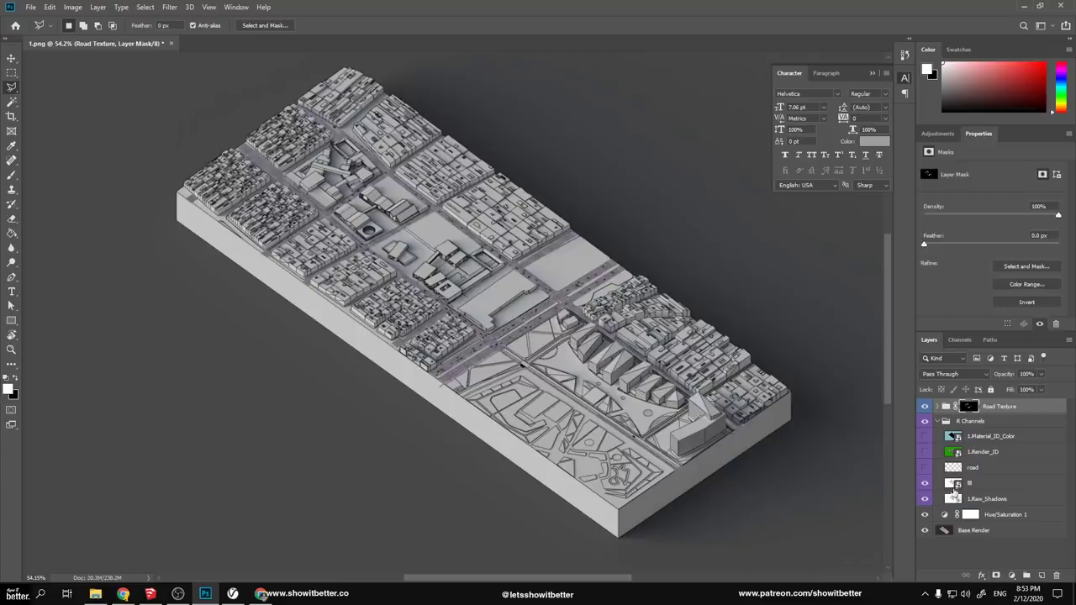
left_click(955, 485)
left_click_drag(1003, 375, 954, 375)
key("v")
left_click_drag(459, 368, 551, 538, "ctrl")
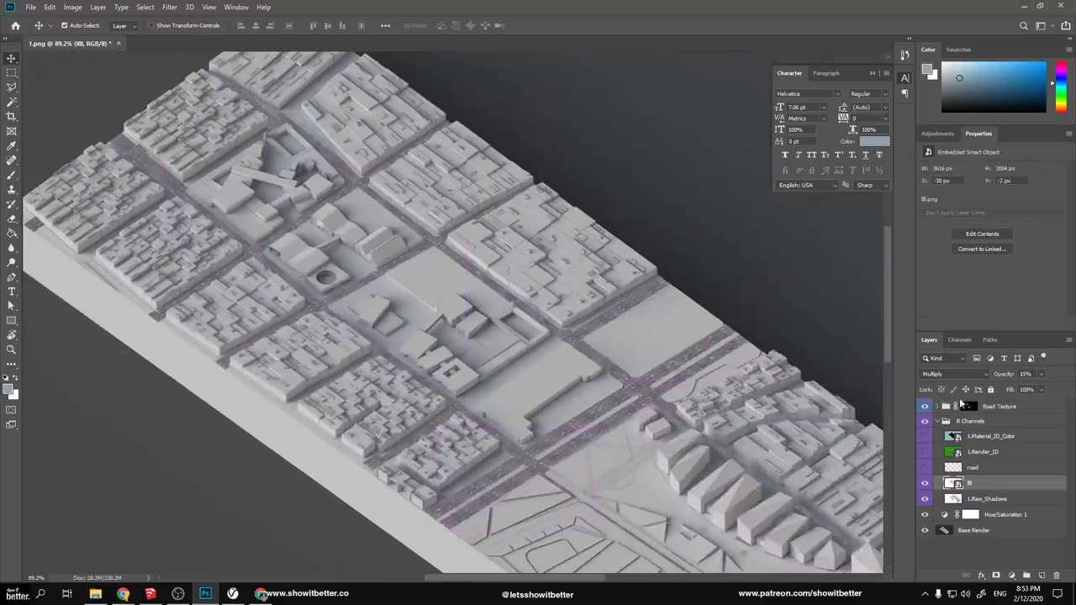
Set the Road Texture group's blend mode to Multiply and save the document as base.psd
left_click(999, 407)
left_click(962, 374)
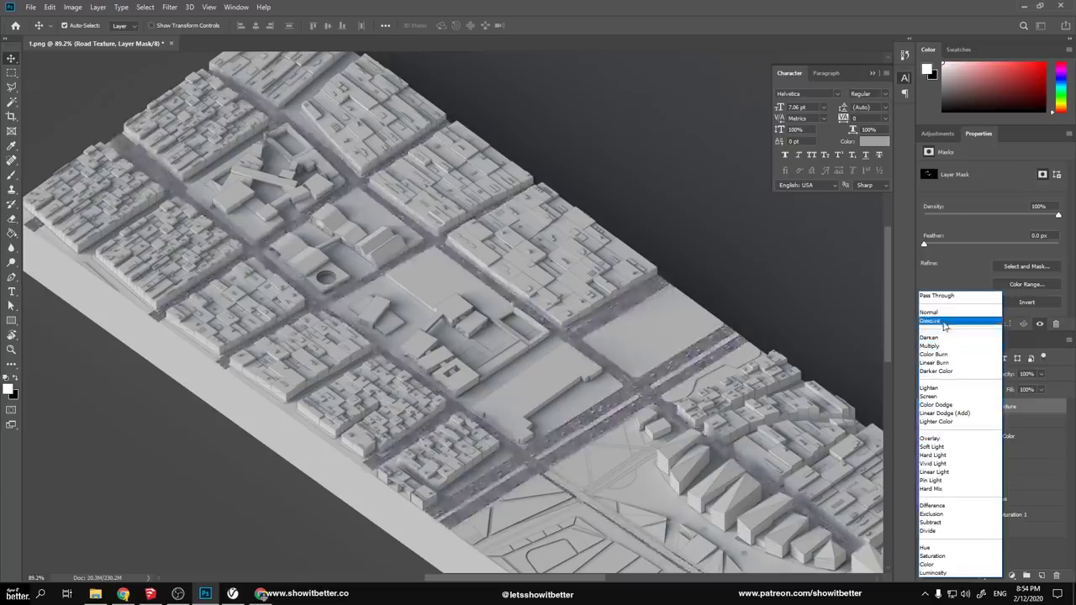
left_click(944, 371)
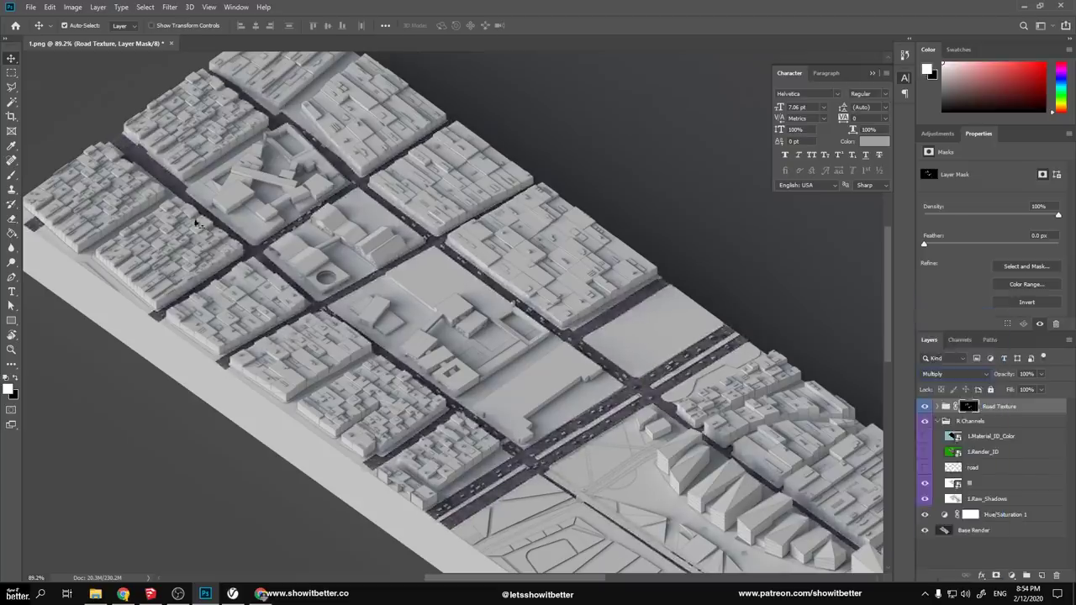
key("ctrl+0")
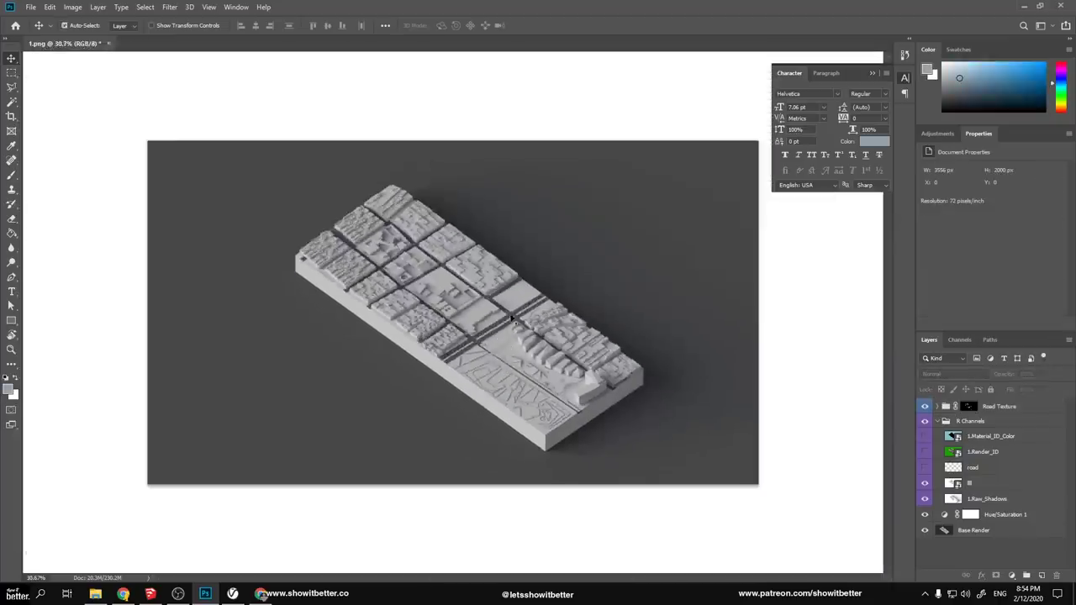
key("ctrl+shift+s")
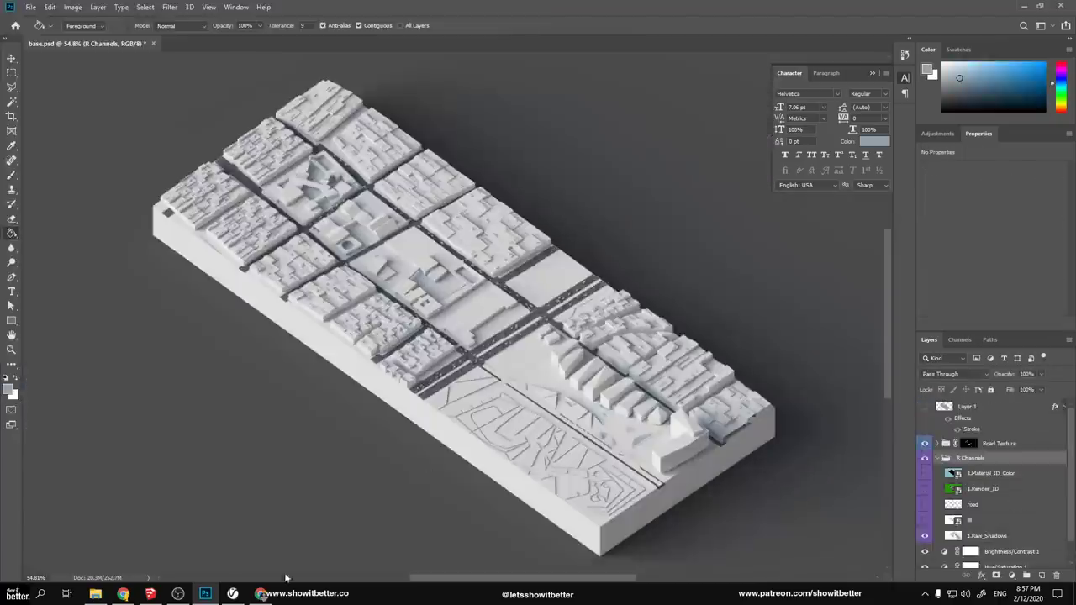
Switch to File Explorer and open the VIZ, PHOTOSHOP, TEXTURES, textures folder on drive F:
left_click(95, 594)
left_click(44, 498)
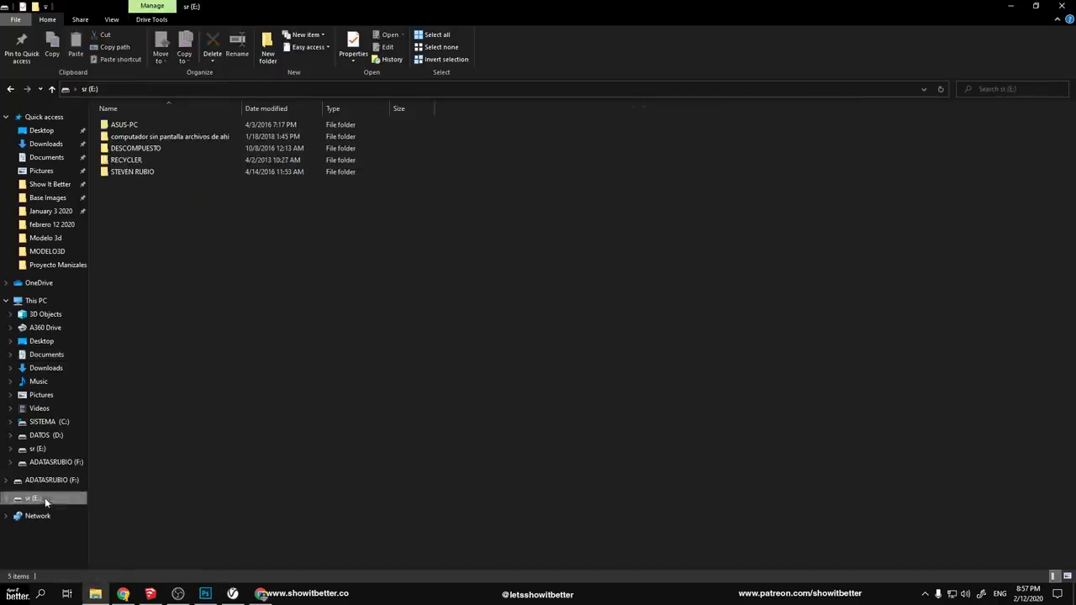
left_click(63, 463)
double_click(510, 231)
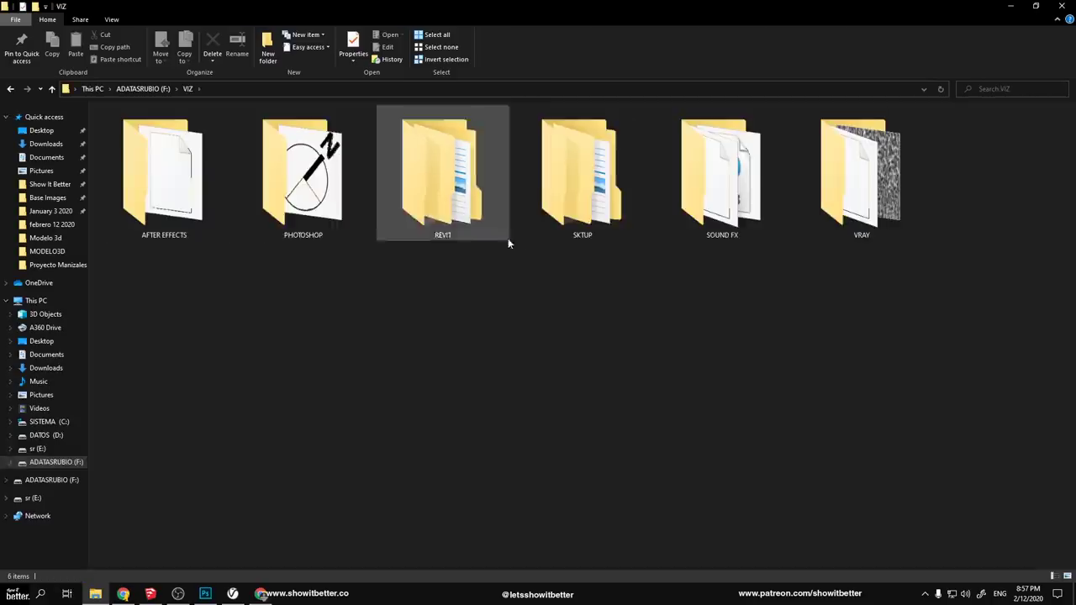
double_click(330, 216)
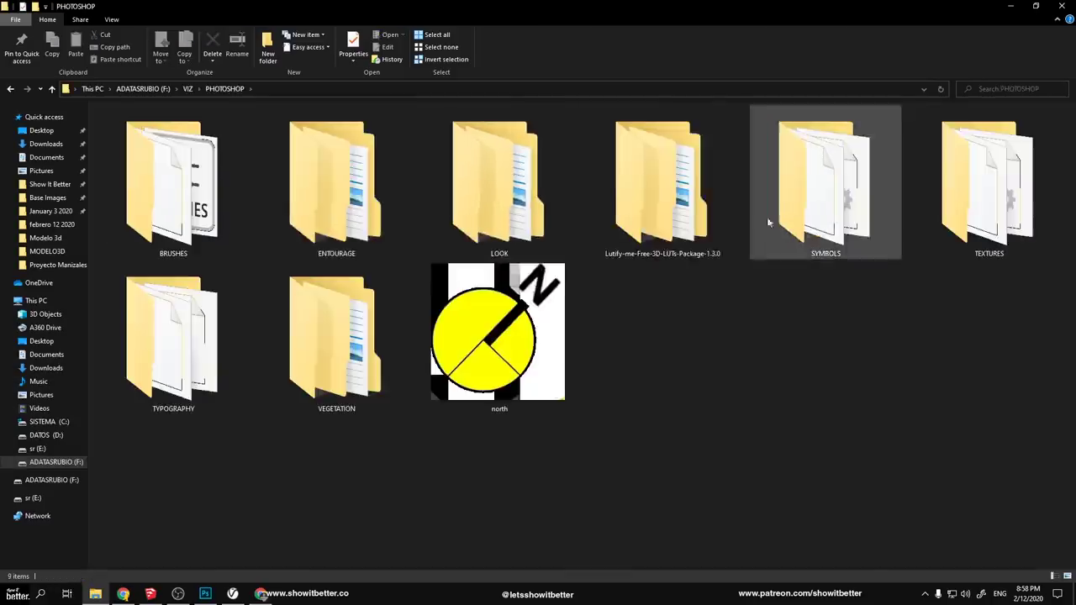
double_click(768, 223)
double_click(954, 229)
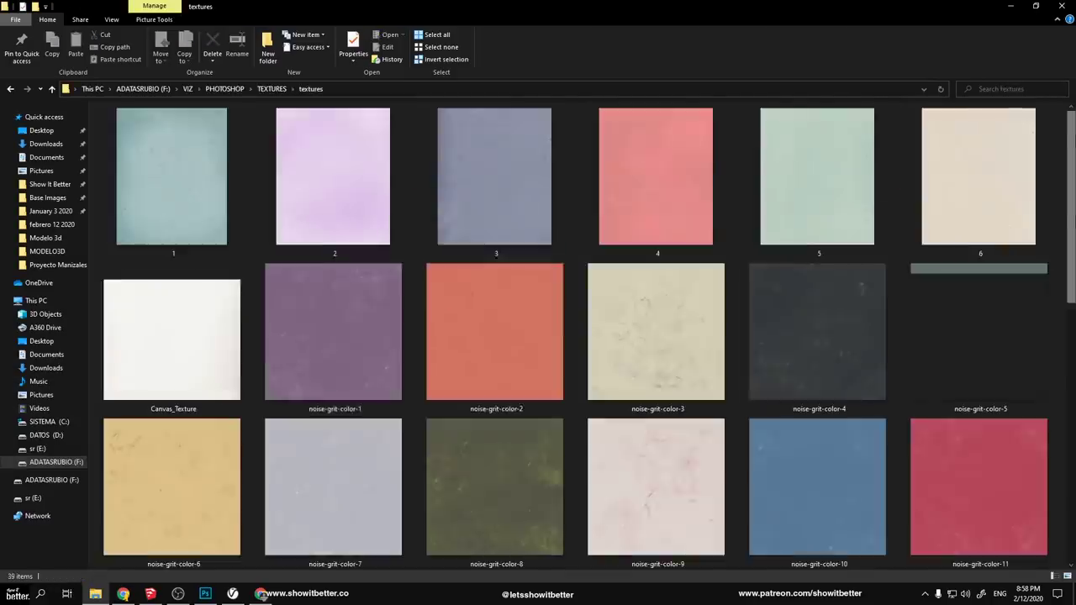
Place the seamless-concrete-6 texture into base.psd and scale it to about 72% over the model
scroll(461, 305, "down", 5)
left_click_drag(173, 487, 482, 427)
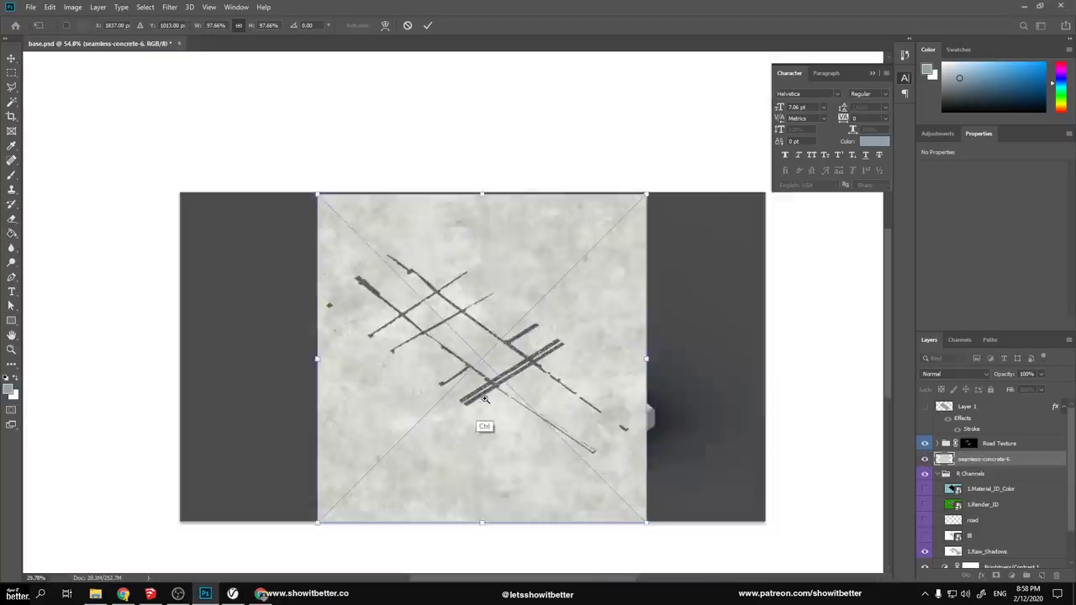
scroll(483, 427, "up", 1, "alt")
left_click_drag(655, 122, 514, 264)
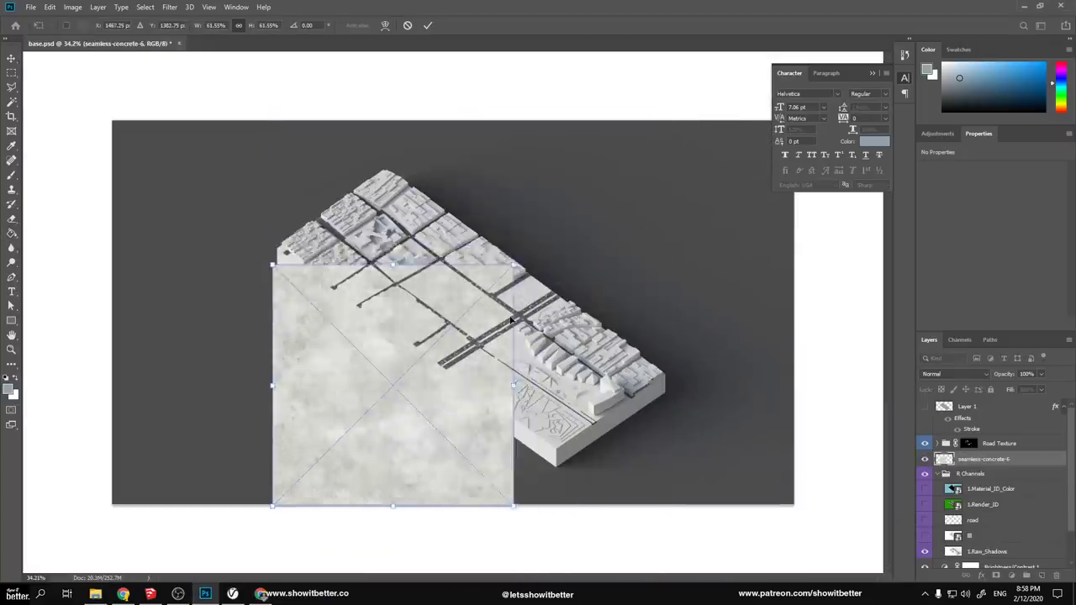
left_click_drag(466, 395, 467, 368)
left_click_drag(516, 478, 556, 518)
Distort the concrete texture's corners so that it runs parallel to the base's long side face
left_click_drag(274, 517, 269, 296, "ctrl")
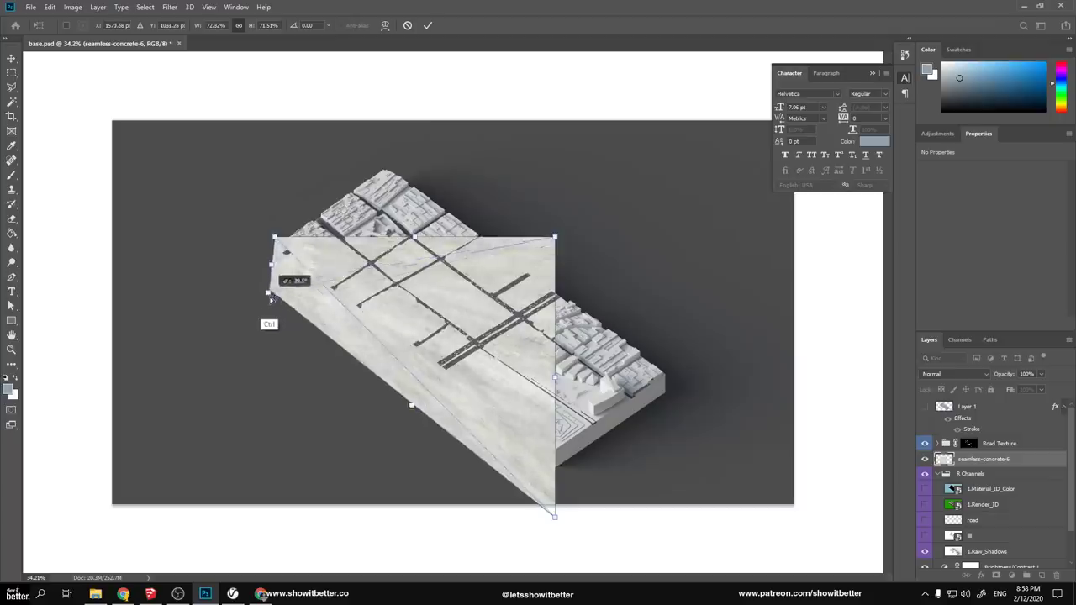
left_click_drag(269, 210, 266, 152, "ctrl")
left_click_drag(554, 515, 553, 481, "ctrl")
left_click_drag(267, 152, 262, 87, "ctrl")
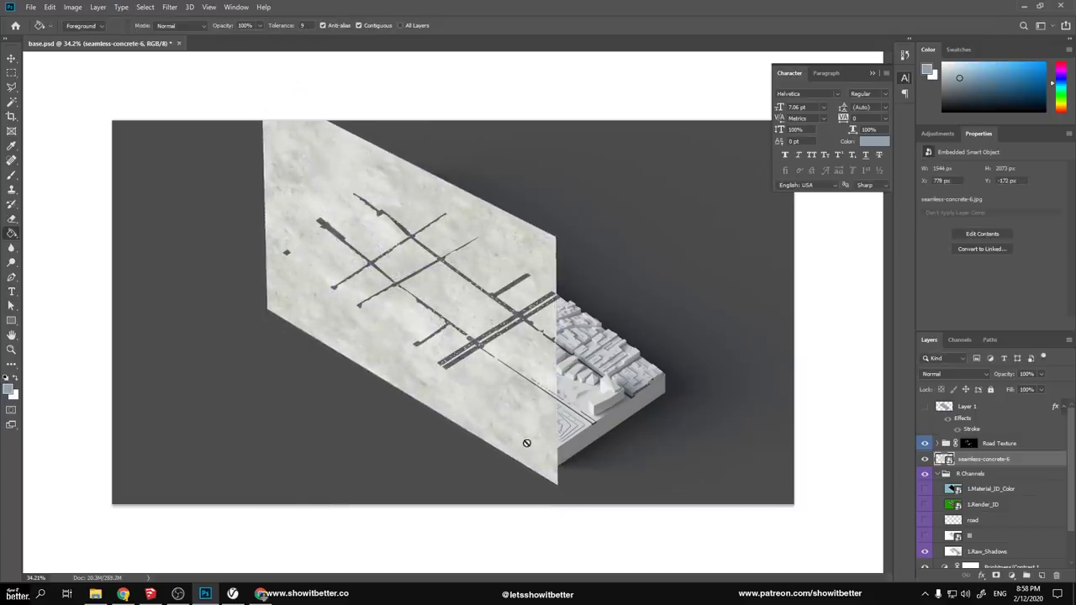
Duplicate the concrete layer, flip it horizontally and align it with the first along the base's near vertical corner
key("ctrl+j")
key("ctrl+t")
right_click(531, 435)
left_click(600, 543)
left_click_drag(578, 379, 594, 358)
key("Return")
Move both concrete layers above the Road Texture group and hide them
left_click(995, 474, "shift")
left_click_drag(1001, 460, 996, 436)
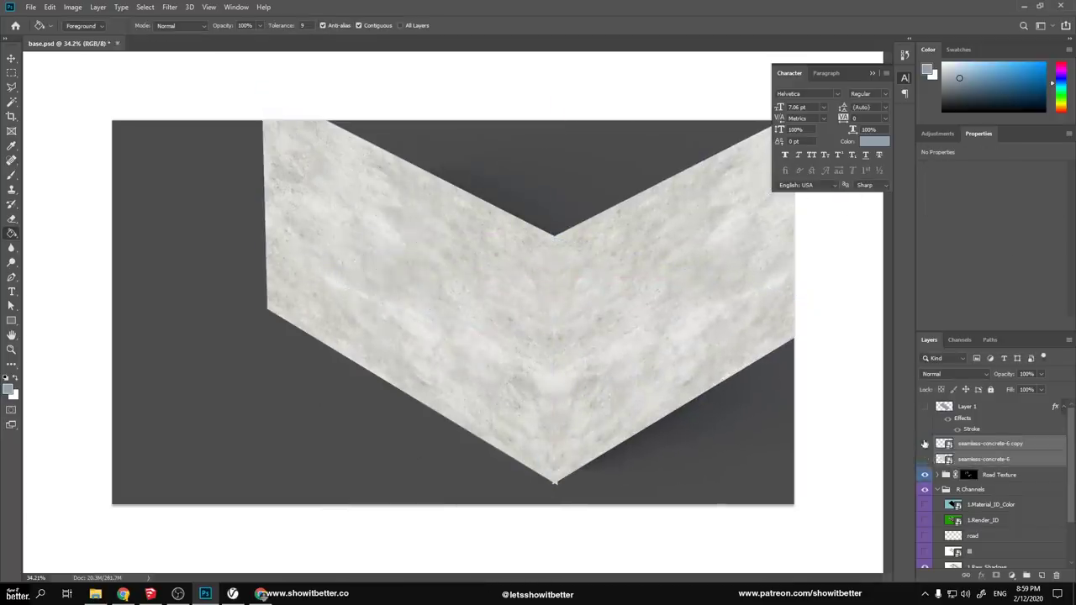
left_click_drag(925, 459, 926, 443)
left_click_drag(739, 463, 747, 463, "ctrl")
Show the linework layer above the shadows pass and set its opacity to 100%
left_click(925, 552)
left_click(997, 538)
left_click(997, 551)
left_click_drag(1004, 376, 1047, 376)
left_click_drag(629, 452, 696, 456, "ctrl")
Select the model base's side faces on the linework layer with the Magic Wand
key("w")
left_click(523, 345)
key("ctrl+d")
left_click(560, 480)
left_click_drag(562, 480, 516, 482, "ctrl")
scroll(515, 482, "up", 1, "alt")
left_click(496, 482)
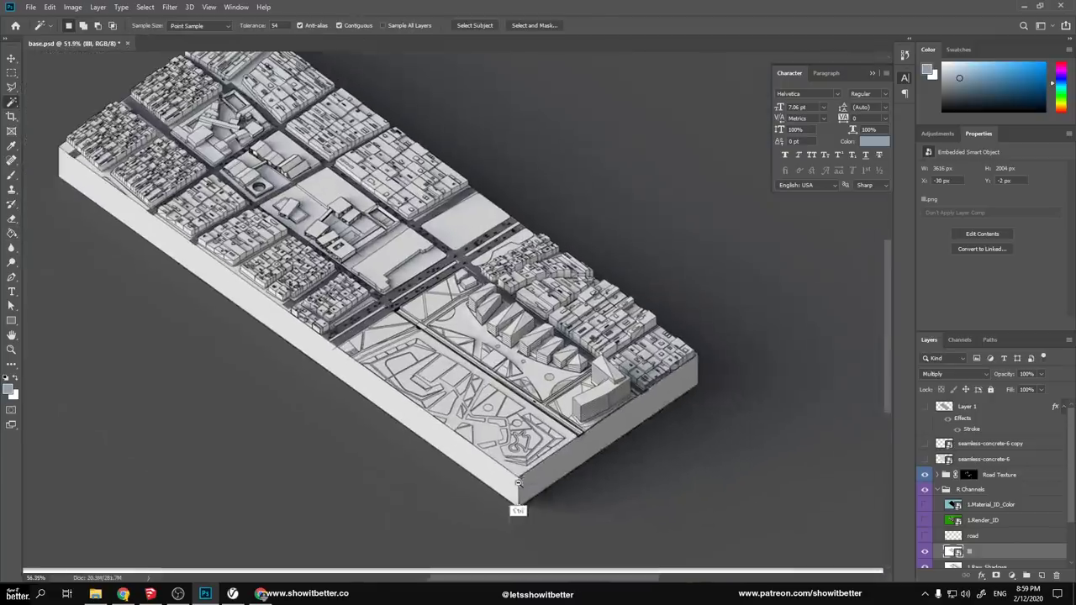
Show both concrete layers, group them and mask the group with the selection of the base's side faces
left_click_drag(926, 459, 926, 444)
left_click(968, 459)
left_click(966, 445, "shift")
key("ctrl+g")
left_click(996, 576)
left_click_drag(519, 505, 505, 493, "ctrl")
Blend the masked concrete group in Multiply mode at 72% opacity
left_click(937, 442)
left_click(1017, 459)
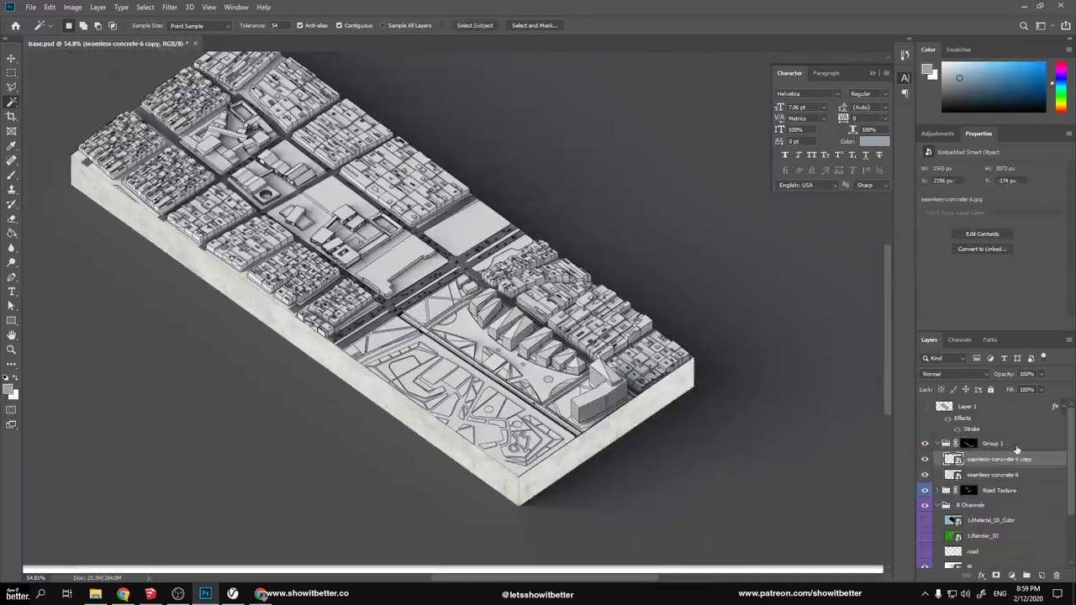
left_click(1018, 446)
left_click(954, 374)
left_click(928, 345)
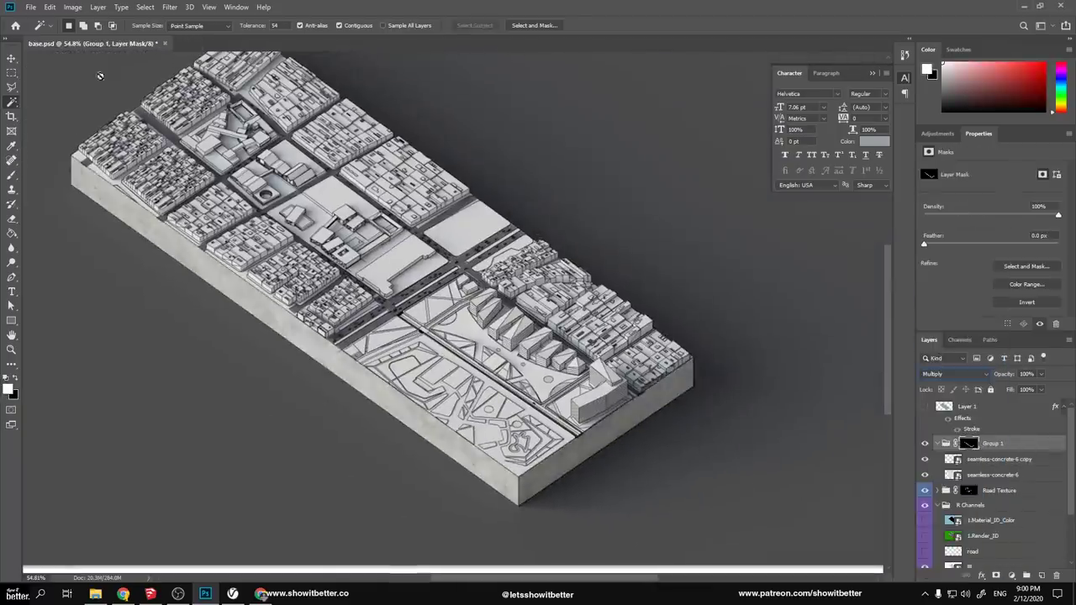
scroll(598, 401, "down", 3, "alt")
scroll(598, 401, "up", 4, "alt")
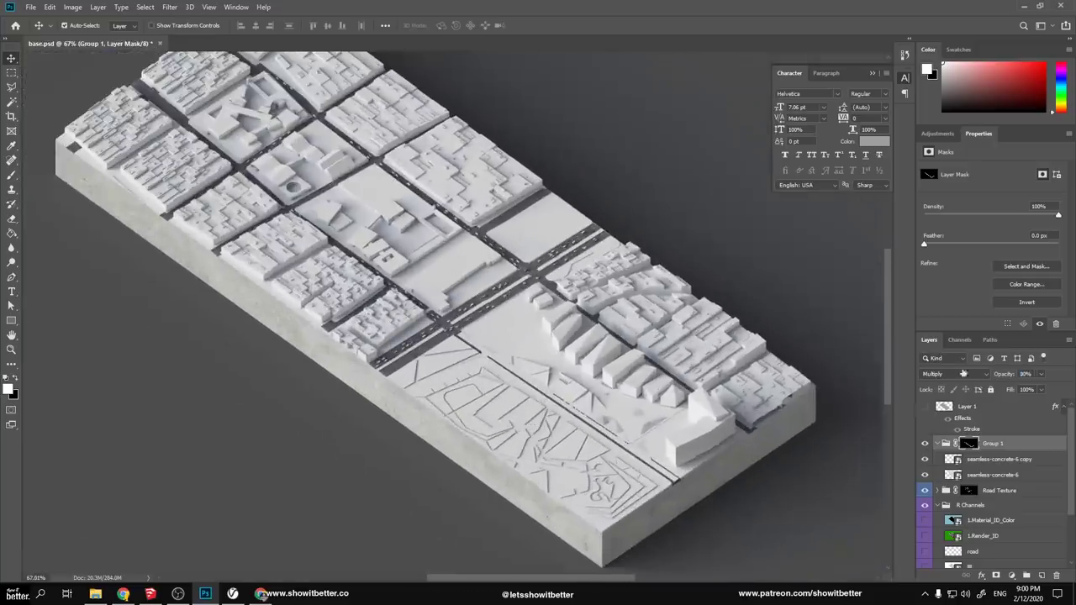
left_click_drag(963, 372, 929, 371)
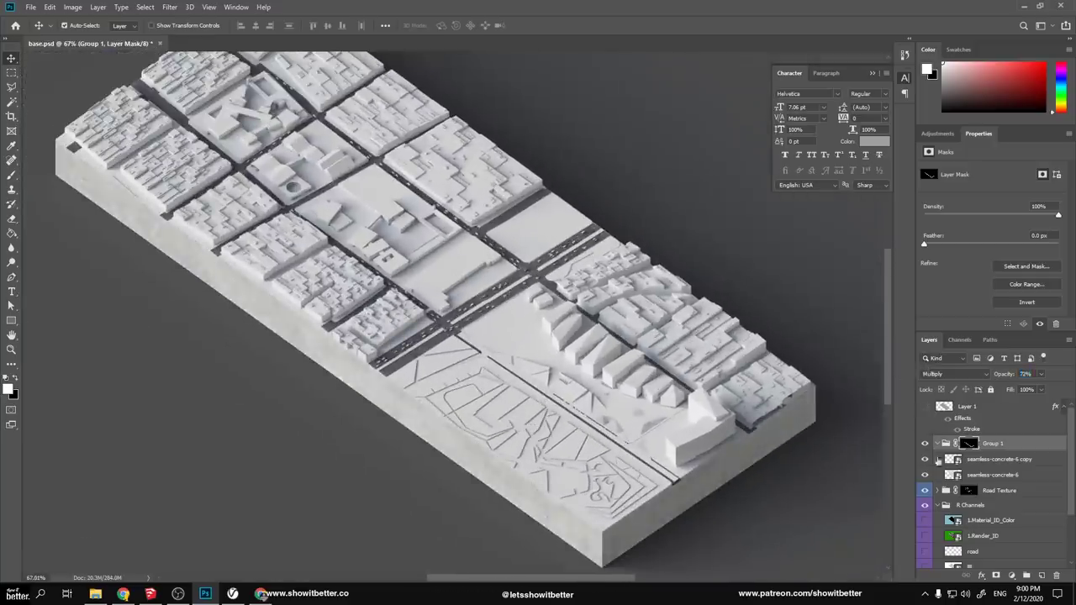
left_click(925, 536)
left_click(926, 536)
scroll(527, 354, "down", 3, "ctrl")
scroll(497, 325, "up", 5, "ctrl")
scroll(527, 369, "down", 4, "ctrl")
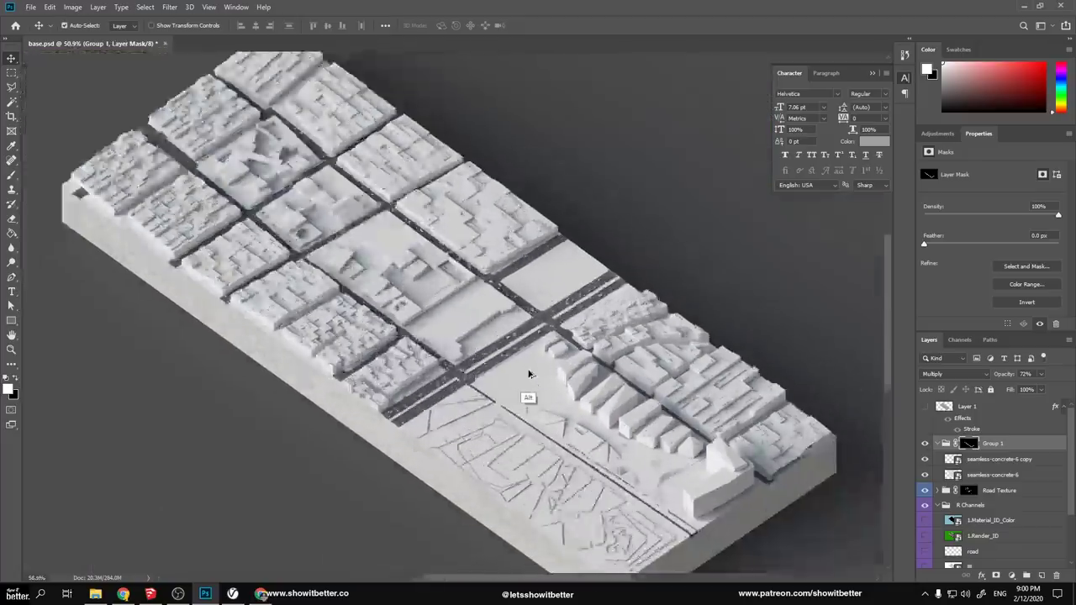
Place the seamless-concrete-7 texture image in the composition and distort its corners to cover the model's top face
key("alt+Tab")
left_click_drag(328, 487, 504, 420)
key("alt+Tab")
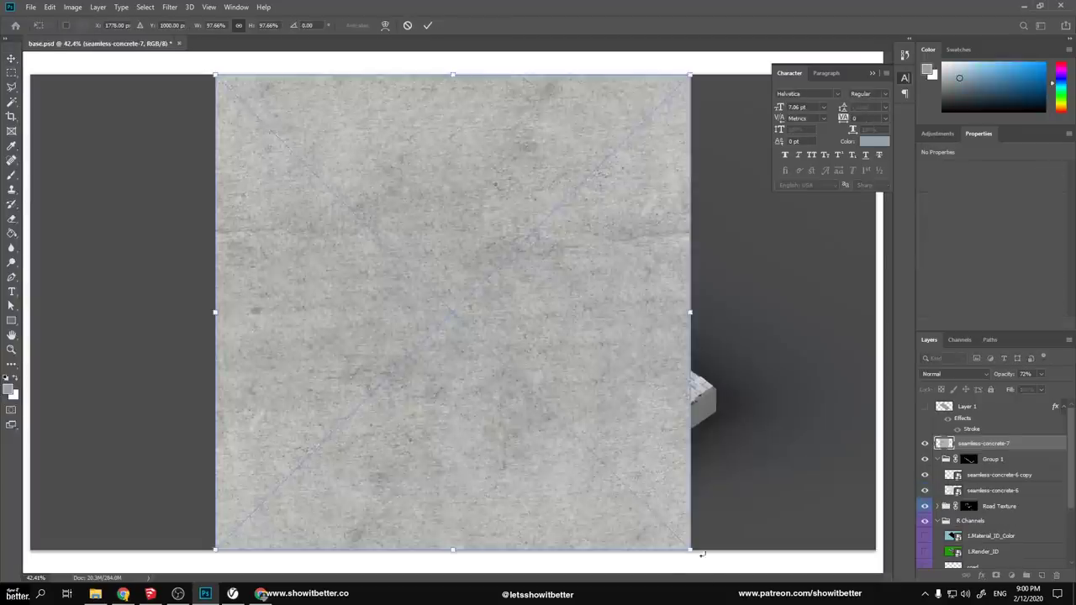
left_click_drag(691, 551, 715, 386, "ctrl")
left_click_drag(216, 551, 581, 484, "ctrl")
left_click_drag(216, 74, 237, 232, "ctrl")
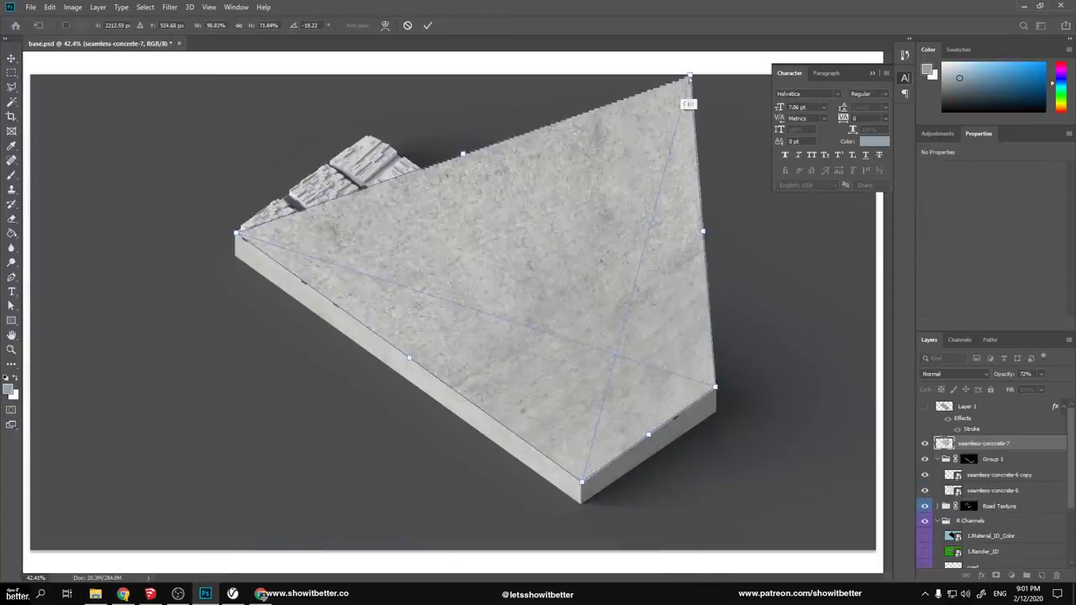
left_click_drag(689, 73, 371, 135, "ctrl")
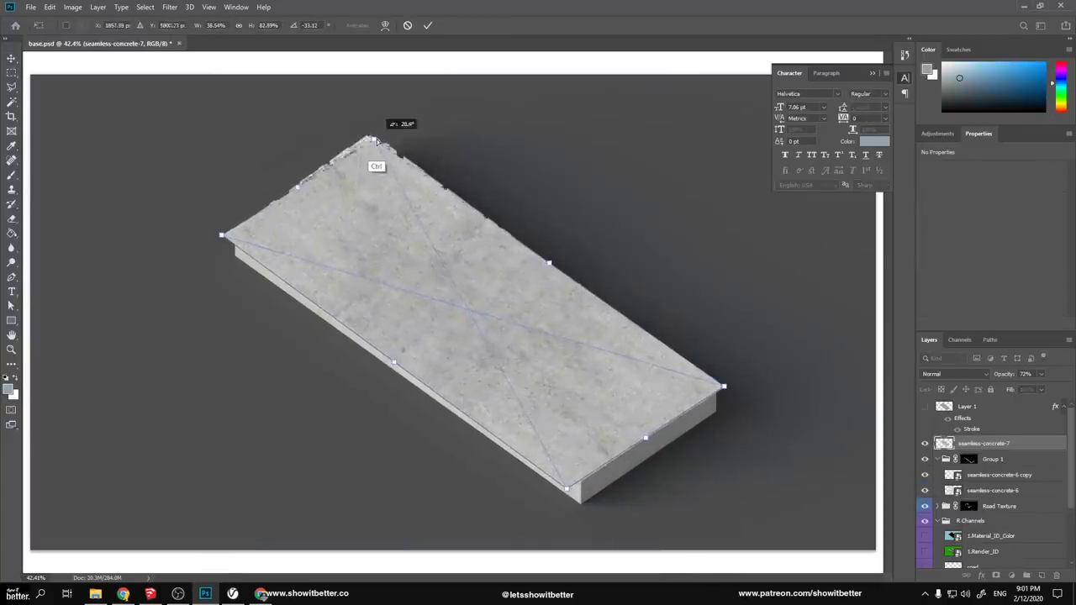
left_click_drag(646, 438, 655, 441, "ctrl")
key("Return")
Hide the seamless-concrete-7 layer and make the linework layer visible and active
left_click(925, 443)
left_click_drag(607, 396, 639, 402, "ctrl")
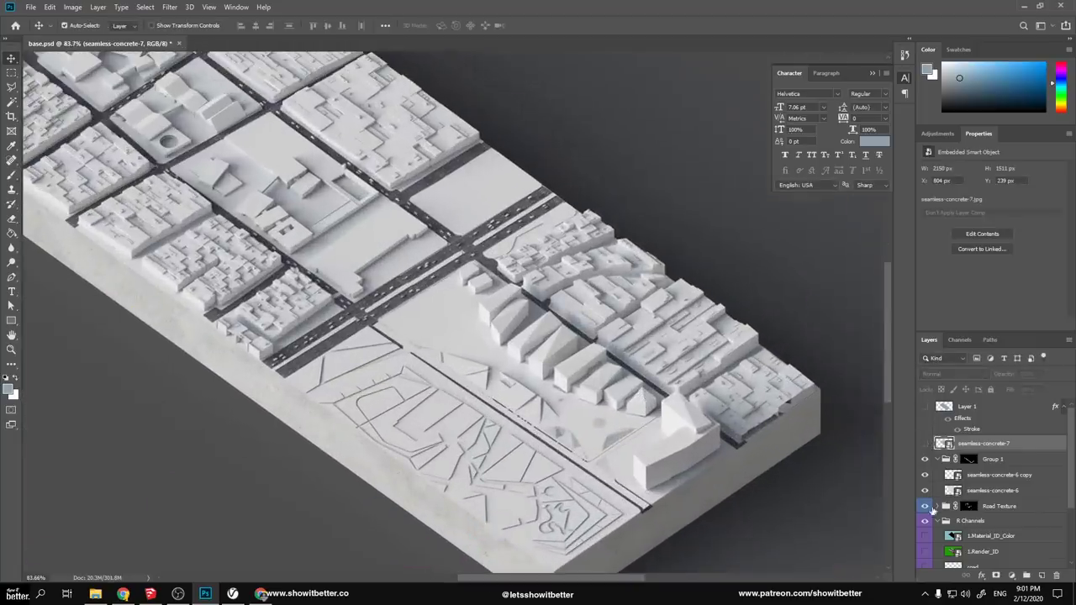
scroll(951, 567, "down", 2)
left_click(924, 559)
left_click(973, 559)
left_click_drag(546, 461, 573, 461, "ctrl")
Select the park paths, the plaza and the open ground of the central plots on the linework layer with the Magic Wand
key("w")
left_click(370, 334)
left_click_drag(369, 333, 302, 422)
left_click(525, 451, "shift")
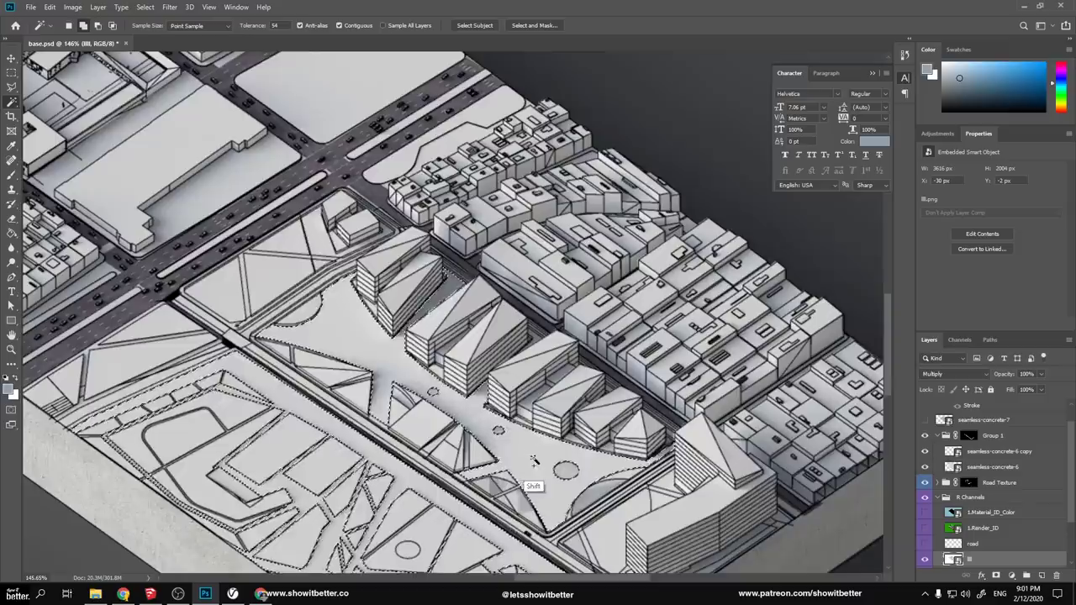
left_click_drag(220, 376, 415, 400)
left_click(283, 408, "shift")
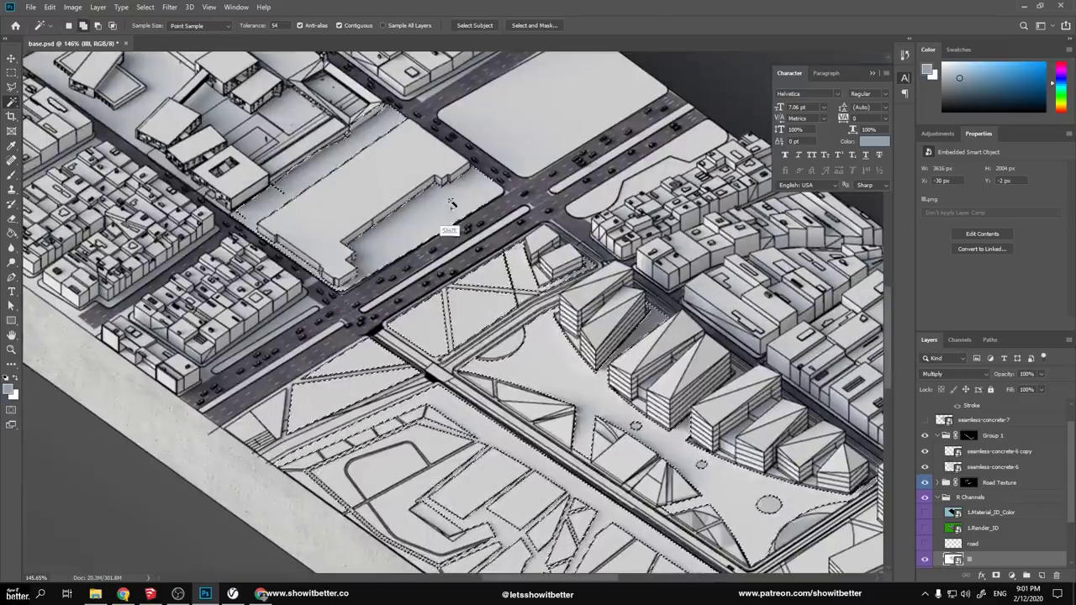
scroll(403, 244, "down", 3, "alt")
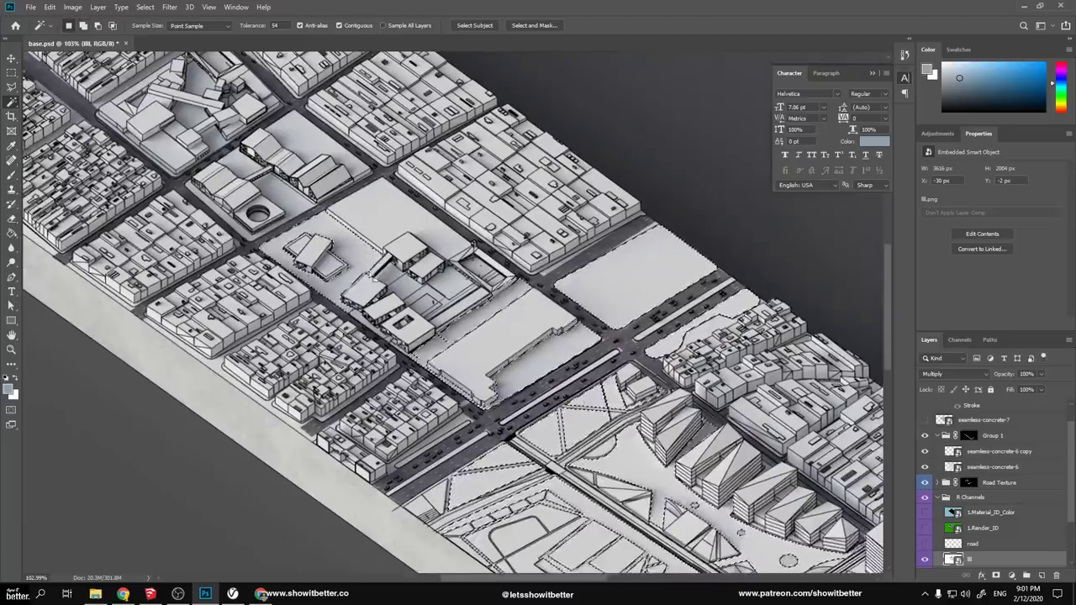
scroll(376, 273, "up", 4, "alt")
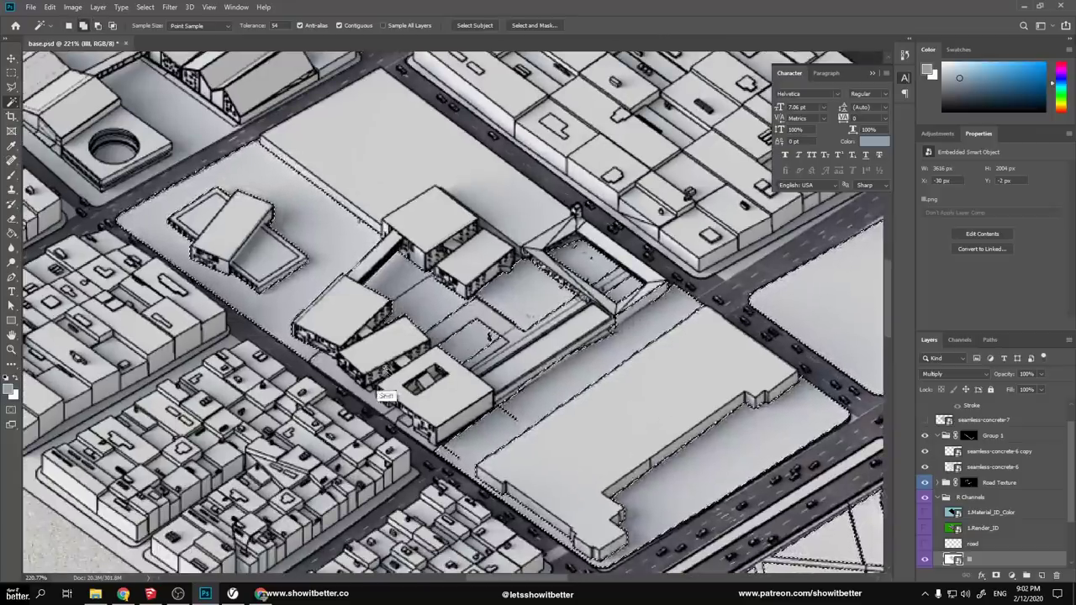
Add the sidewalks and ground around the remaining city blocks to the Magic Wand selection
scroll(522, 390, "down", 5)
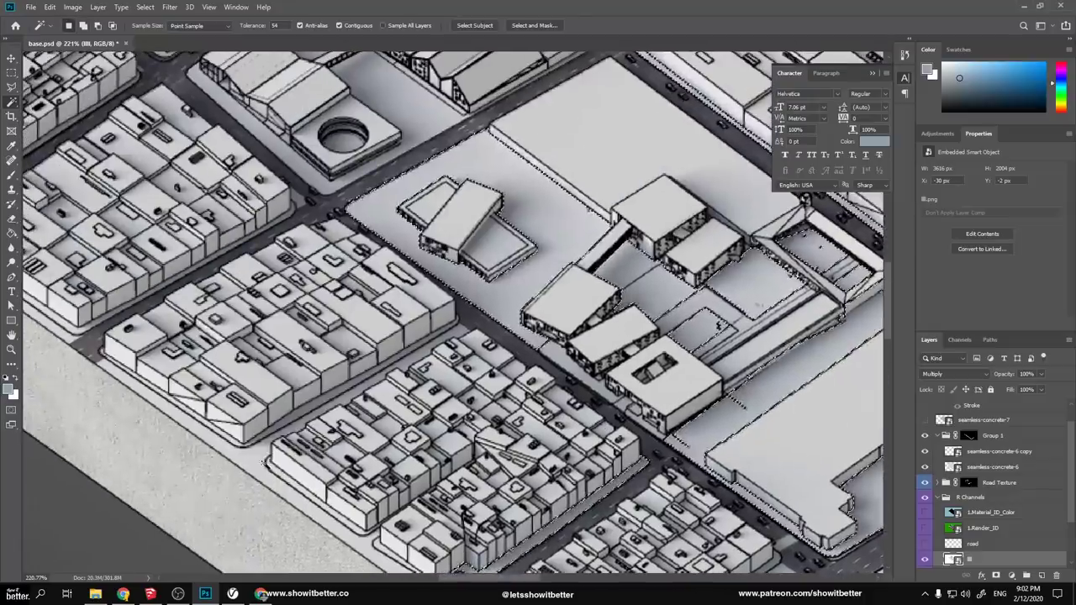
left_click(255, 455, "shift")
left_click_drag(404, 108, 534, 300)
left_click_drag(531, 133, 506, 358)
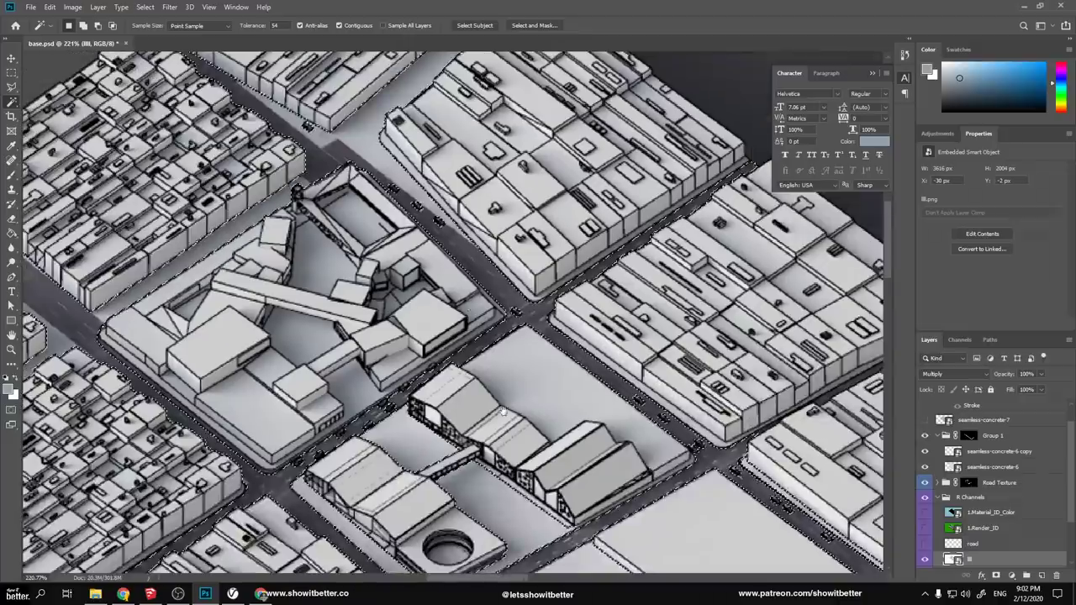
left_click_drag(394, 156, 434, 237)
left_click_drag(255, 511, 449, 298)
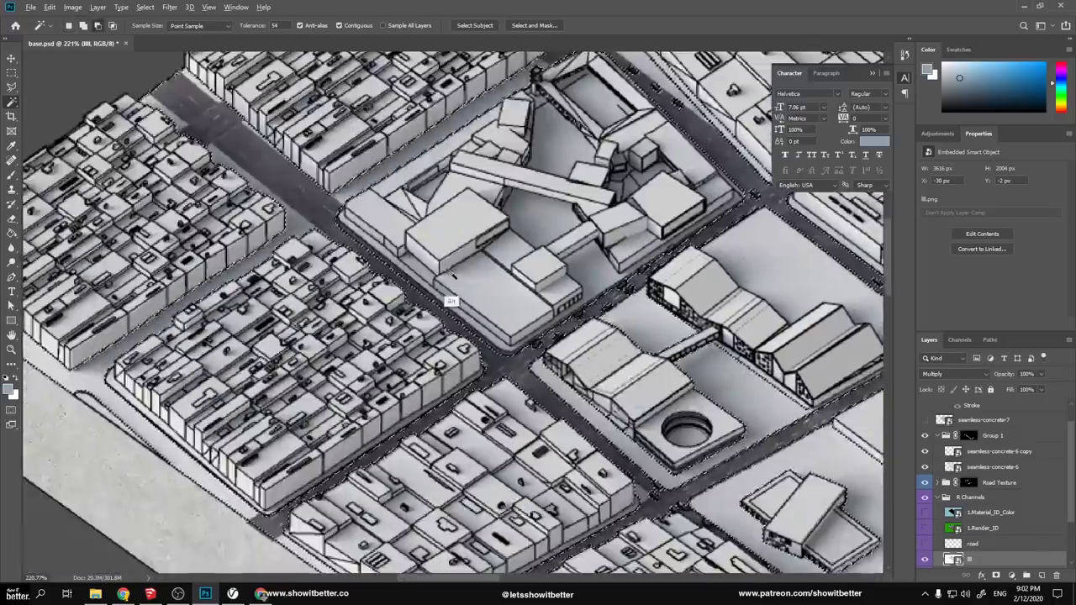
scroll(449, 298, "down", 10, "alt")
left_click_drag(600, 381, 407, 269)
Show the seamless-concrete-7 layer, mask it with the ground selection and set its blend mode to Multiply
left_click(925, 419)
left_click(983, 419)
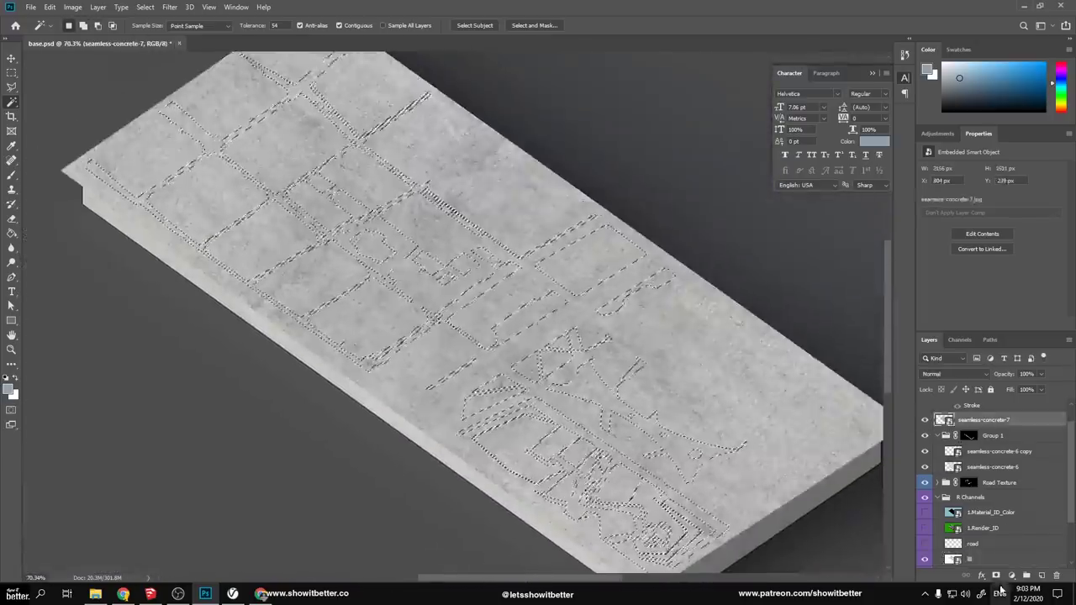
left_click(996, 576)
left_click(955, 374)
left_click(941, 334)
key("v")
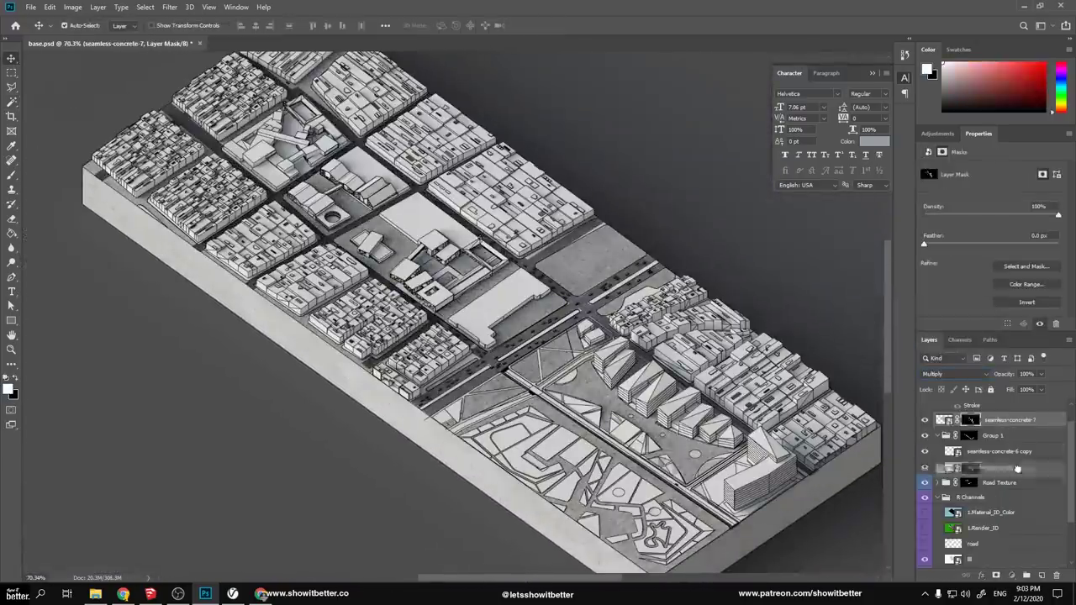
Move the masked seamless-concrete-7 layer below the Road Texture group
left_click_drag(1016, 468, 1021, 490)
mouse_move(594, 346)
left_mouse_down("ctrl")
mouse_move(619, 339)
mouse_move(591, 346)
left_mouse_up("ctrl")
left_click(655, 487)
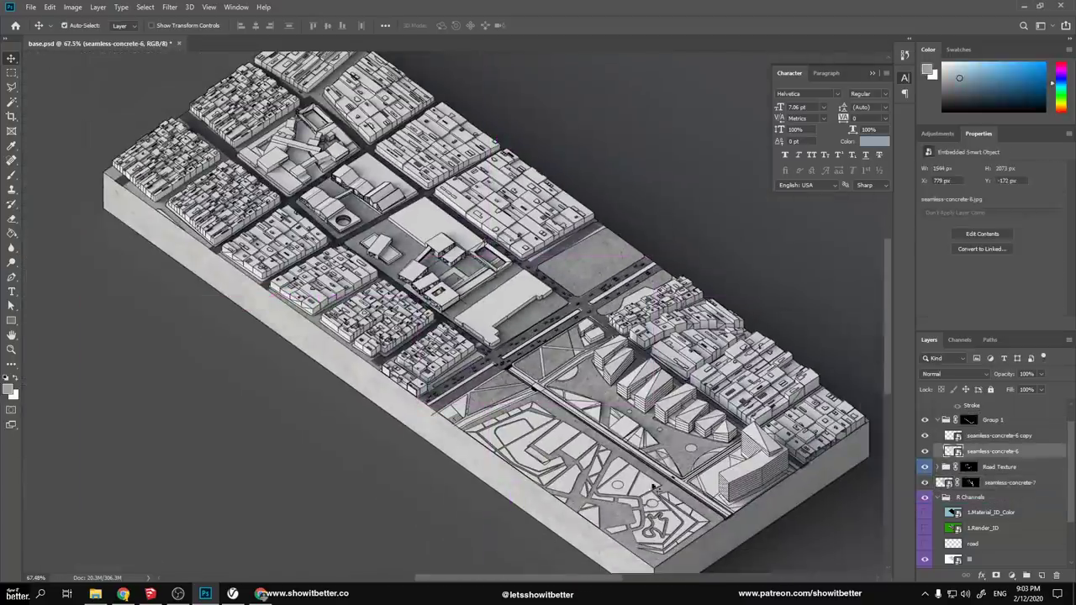
Set the seamless-concrete-7 layer's opacity to 44% and hide the linework layer
left_click(1020, 426)
scroll(988, 453, "up", 1)
left_click(1015, 507)
left_click_drag(1001, 376, 869, 384)
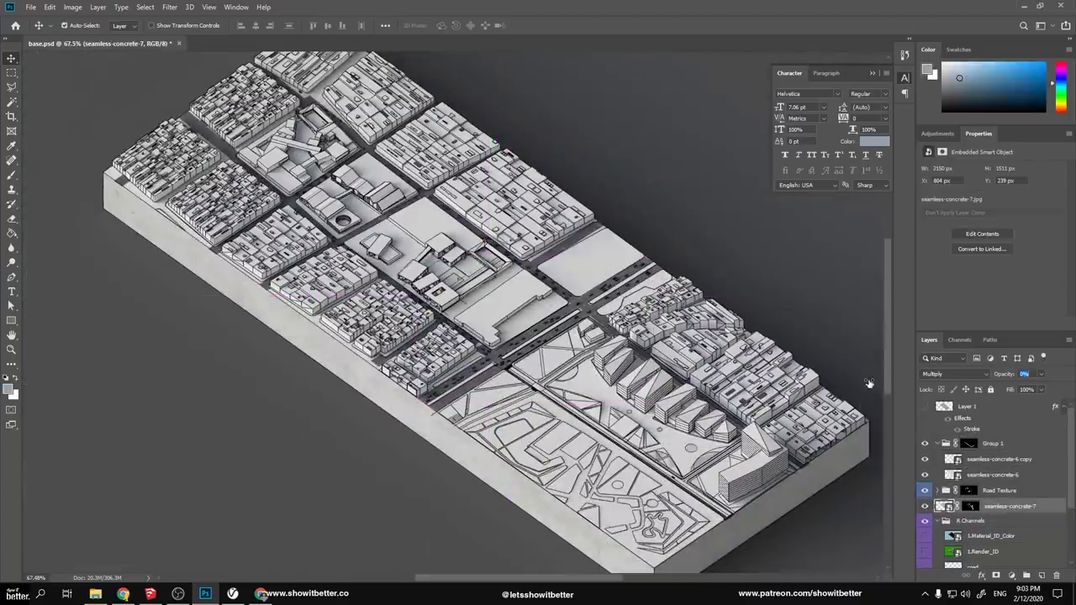
scroll(959, 523, "down", 2)
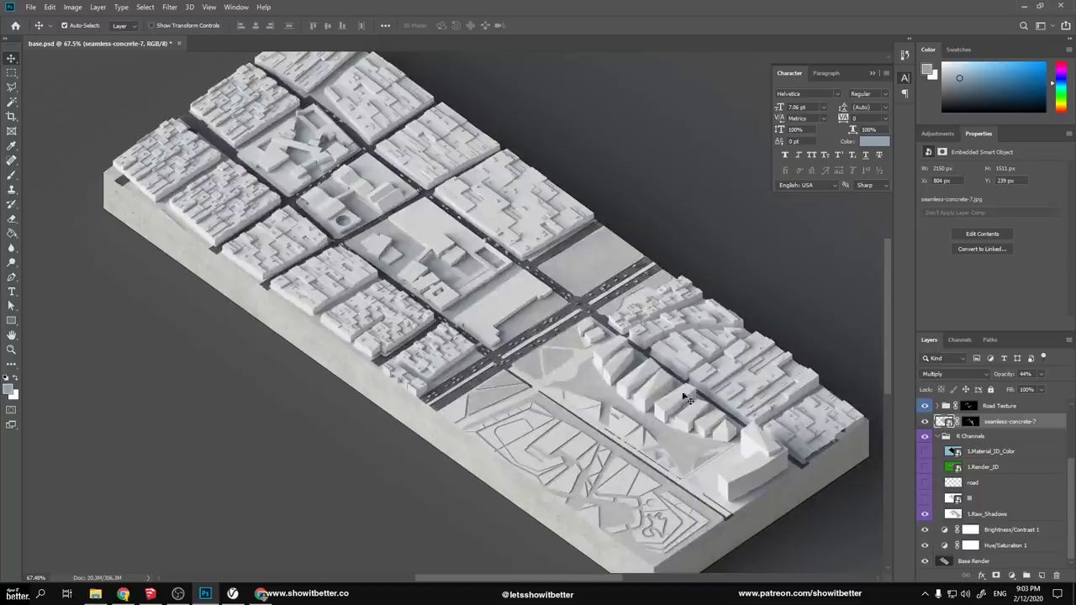
Fit the whole image in view and change the area around the canvas to black
key("ctrl+0")
right_click(552, 64)
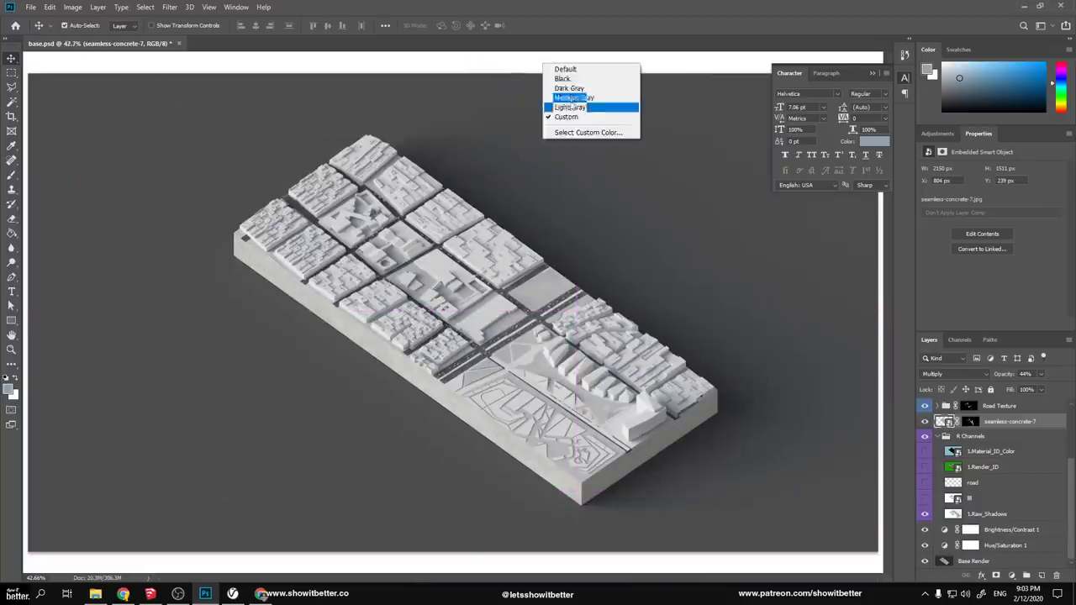
left_click(589, 79)
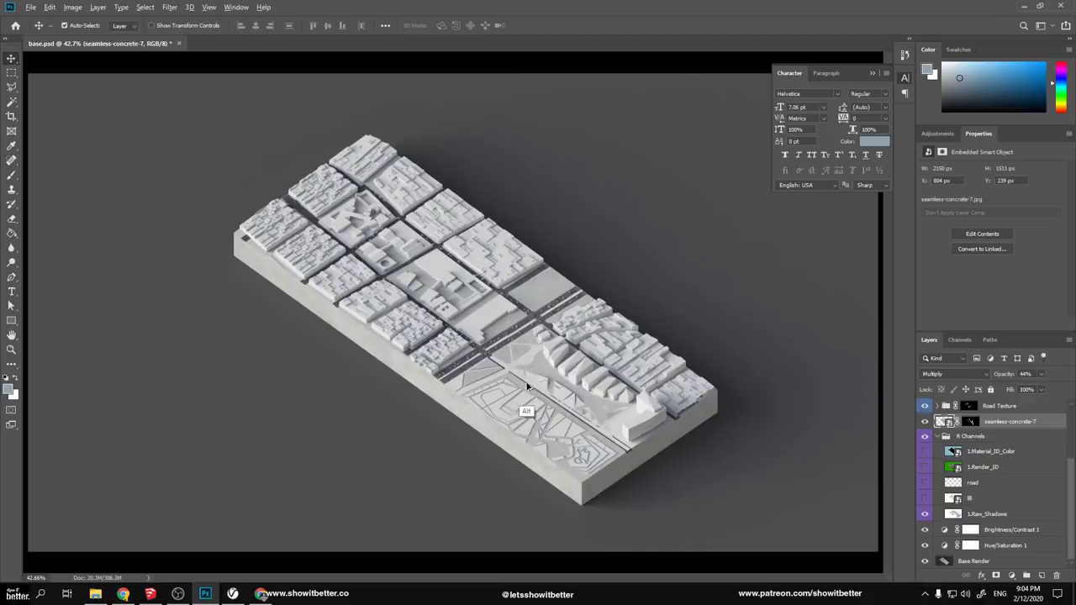
scroll(456, 264, "up", 2, "alt")
scroll(485, 317, "down", 4, "alt")
scroll(485, 316, "up", 5, "alt")
scroll(480, 320, "down", 3, "alt")
scroll(487, 319, "up", 4, "alt")
scroll(429, 263, "down", 4, "alt")
scroll(378, 235, "up", 4, "alt")
Select the landmark buildings in the three central blocks on the 1.Render_ID pass with the Magic Wand and hide the pass
left_click(924, 466)
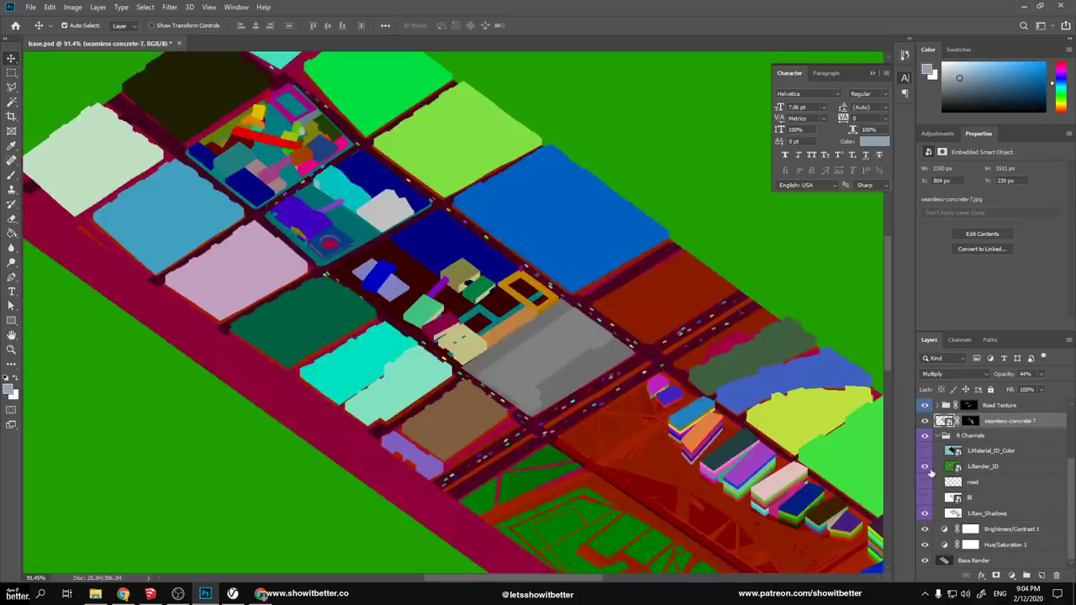
left_click(988, 469)
key("w")
scroll(451, 242, "up", 4, "alt")
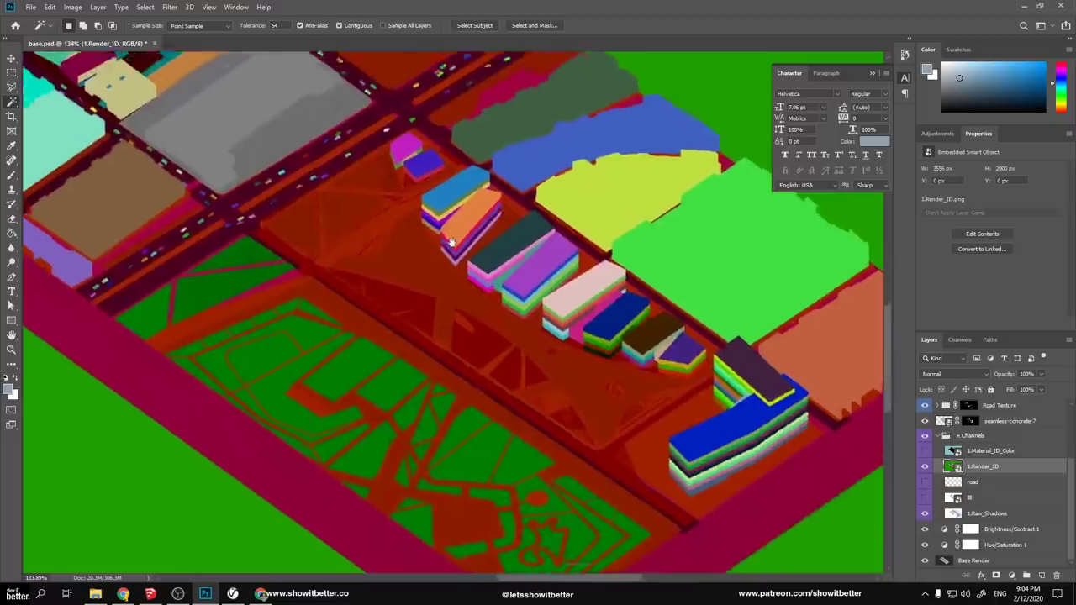
left_click_drag(451, 242, 578, 375)
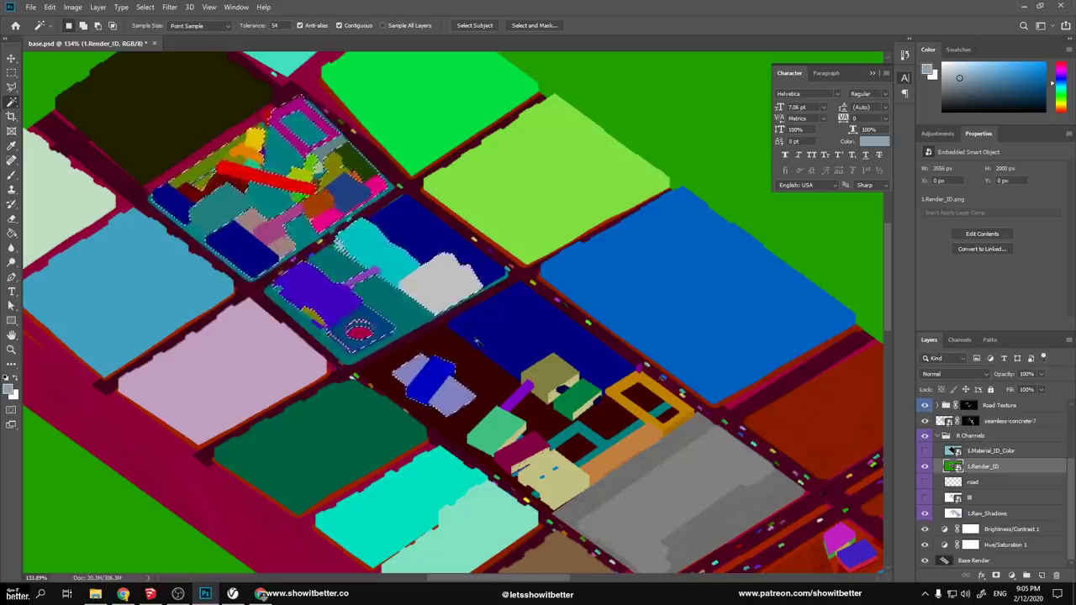
left_click_drag(574, 483, 476, 347)
left_click_drag(786, 508, 519, 349)
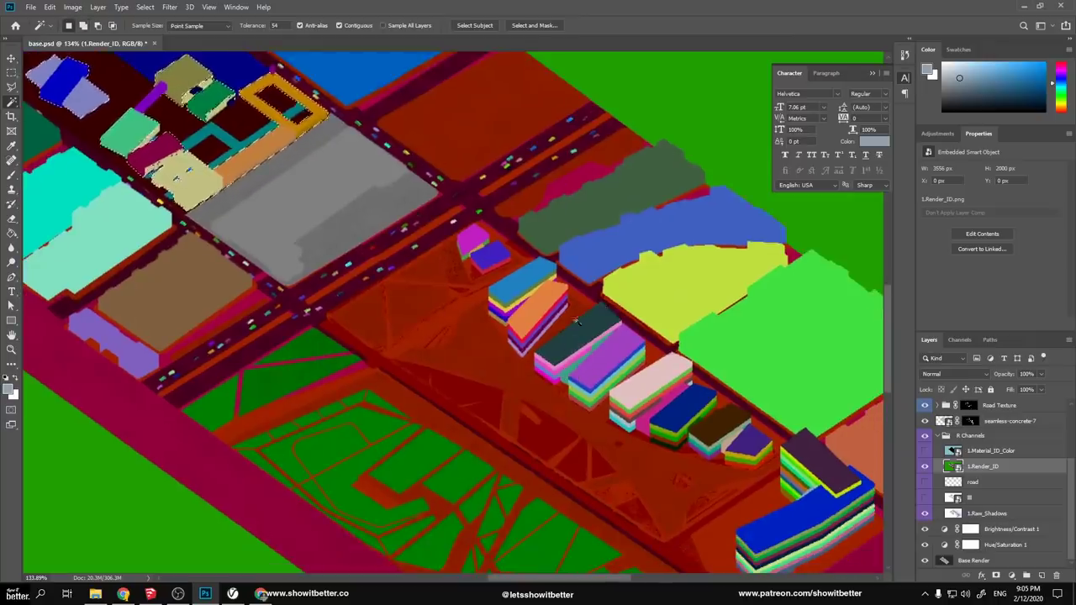
scroll(651, 378, "down", 4, "alt")
left_click(924, 466)
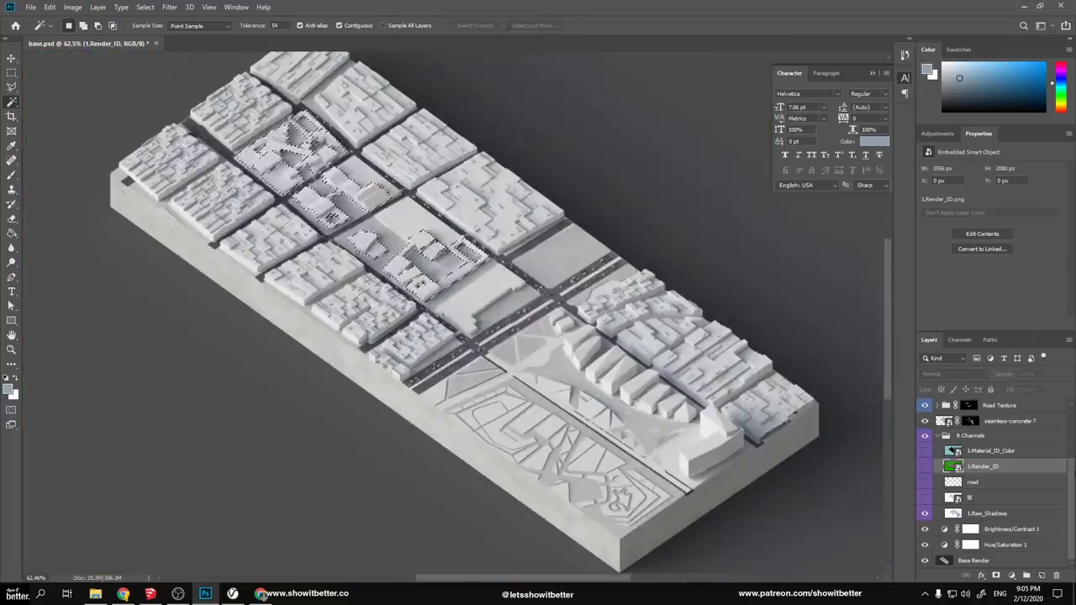
Fill the selected buildings with the grey-blue foreground colour on a new topmost layer set to Multiply
scroll(1000, 445, "up", 3)
left_click(1006, 413)
key("ctrl+alt+shift+n")
key("b")
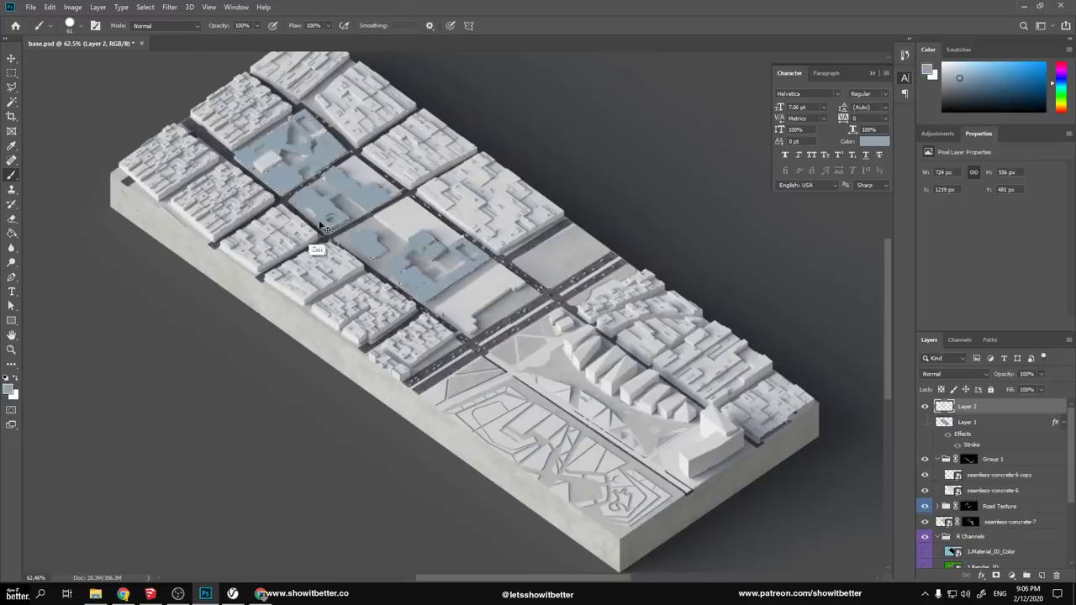
scroll(322, 227, "up", 1, "alt")
left_click(953, 373)
left_click(950, 356)
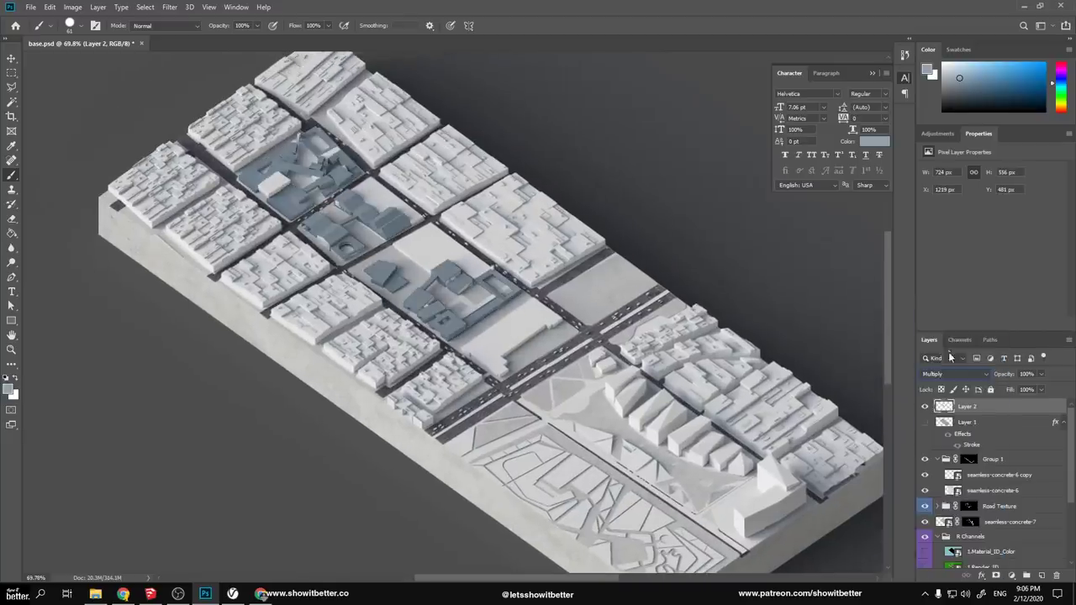
Colorize the building fill yellow using Hue/Saturation with hue 53 and saturation 100
key("ctrl+u")
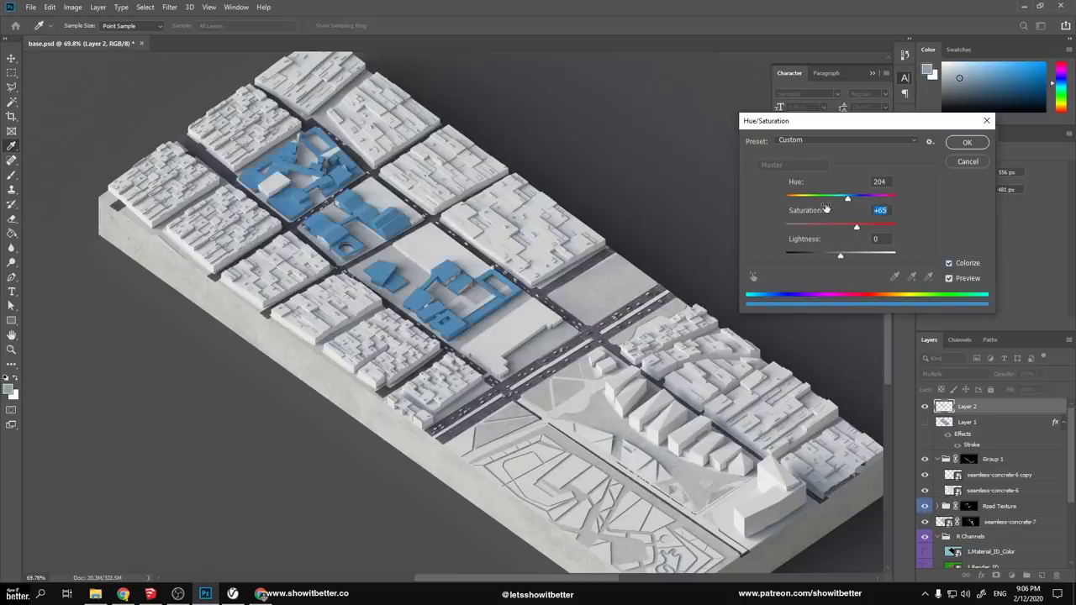
left_click(799, 204)
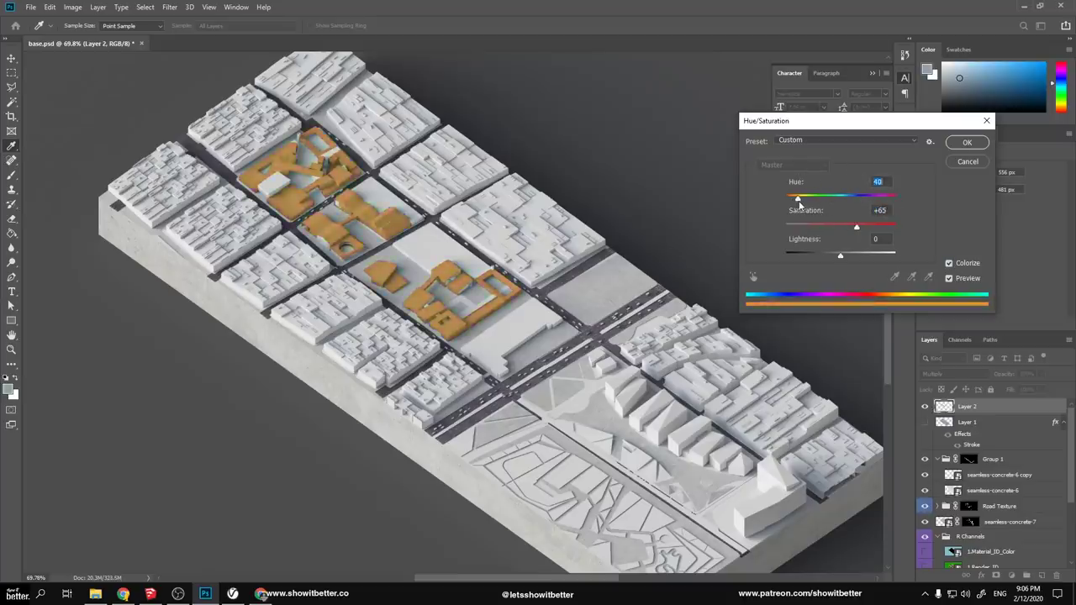
scroll(580, 322, "down", 3, "alt")
mouse_move(814, 235)
left_mouse_down()
mouse_move(800, 232)
mouse_move(813, 232)
left_mouse_up()
left_click_drag(799, 184, 875, 193)
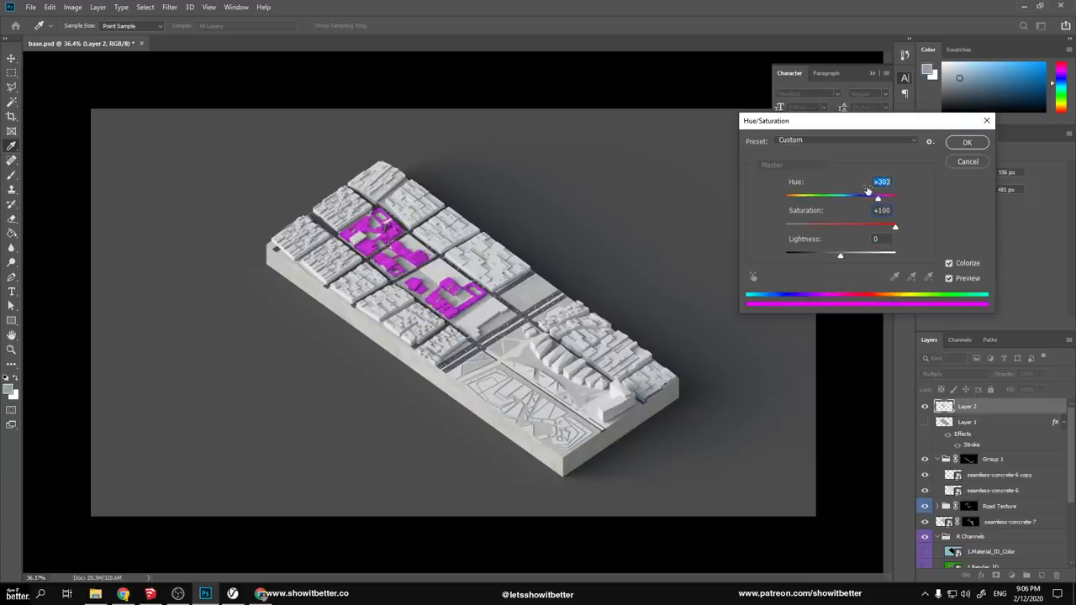
left_click_drag(884, 198, 805, 196)
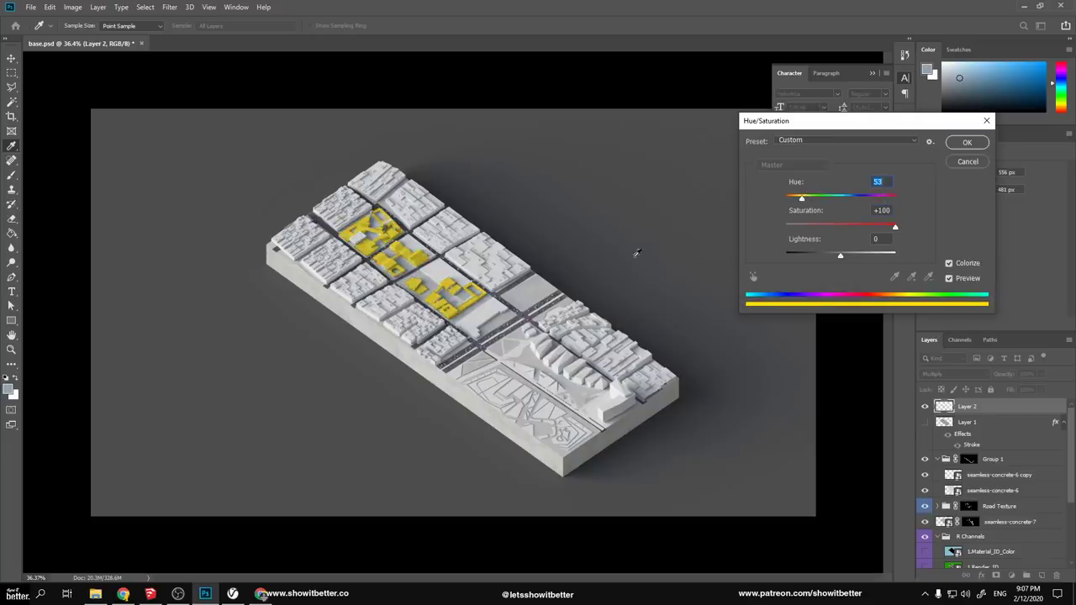
left_click(962, 146)
Inspect the yellow buildings and compare the image with and without Layer 1's stroke outlines
left_click_drag(433, 246, 454, 332, "ctrl")
key("ctrl+z")
left_click(997, 563)
key("w")
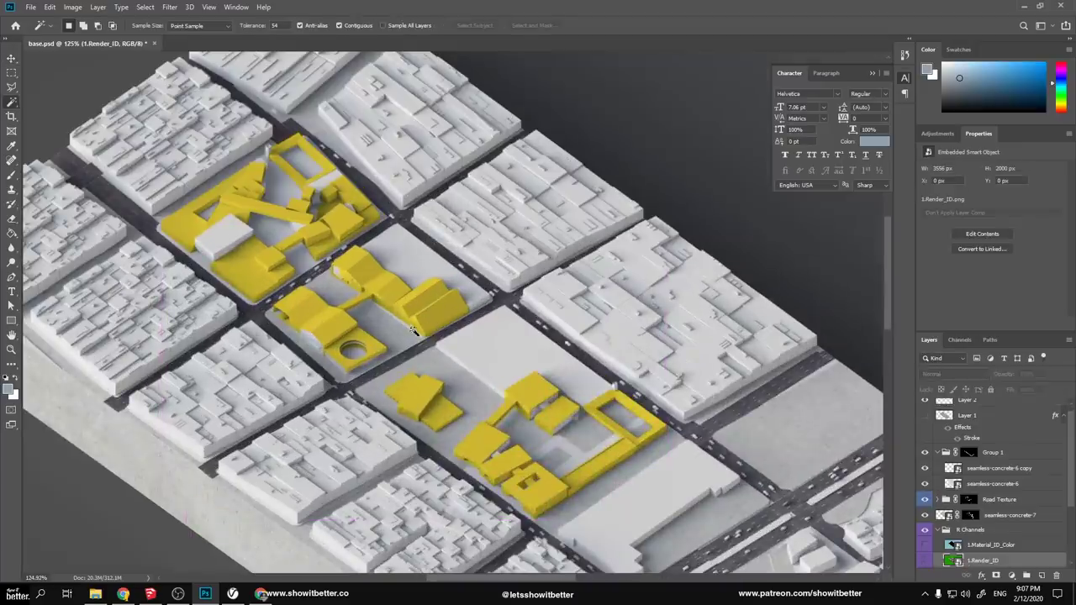
left_click(988, 516)
left_click_drag(551, 325, 501, 310, "ctrl")
left_click(924, 416)
left_click(924, 419)
left_click(924, 419)
left_click(923, 419)
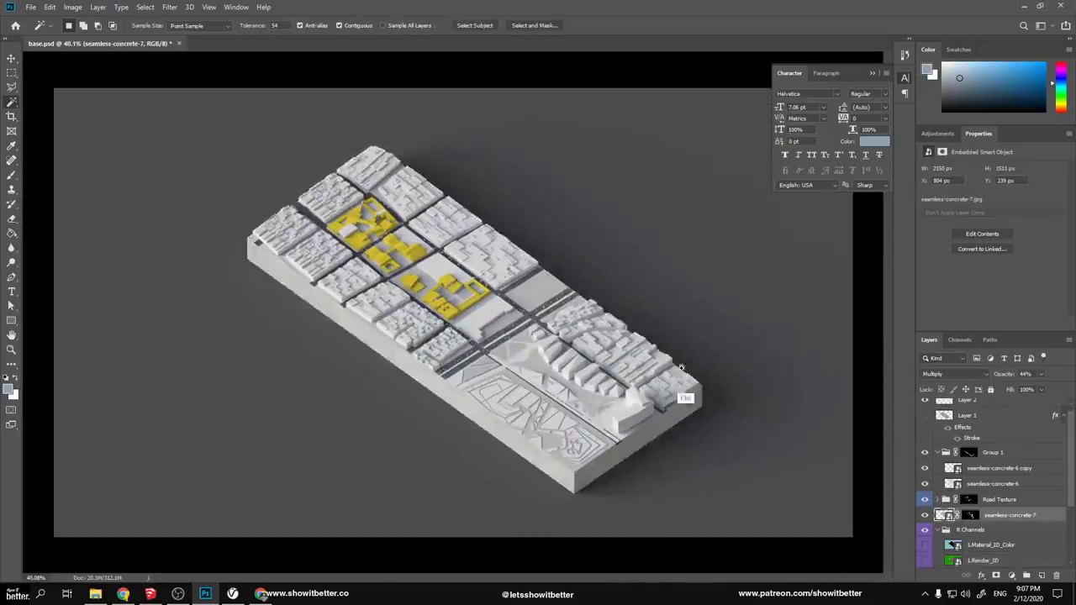
Examine the whole composite and compare it with and without one of the render passes low in the layer stack
left_click_drag(687, 387, 660, 377, "ctrl")
left_click_drag(231, 183, 271, 197, "ctrl")
scroll(269, 195, "up", 4, "ctrl")
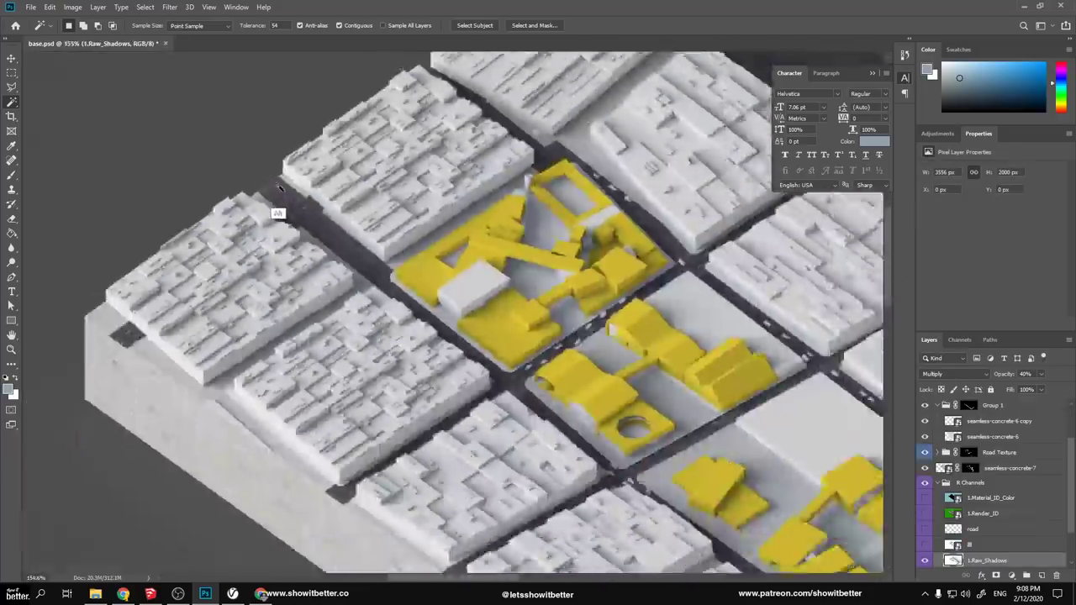
scroll(277, 216, "down", 6, "ctrl")
key("v")
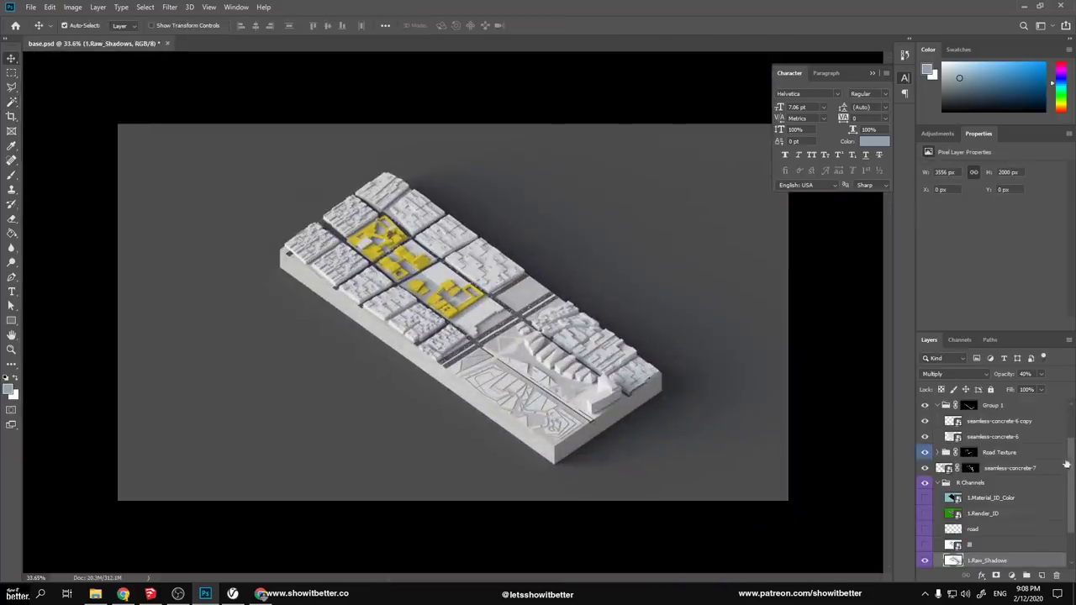
scroll(1066, 464, "down", 3)
left_click(924, 561)
left_click(925, 562)
left_click(925, 561)
left_click(924, 561)
Add a Brightness/Contrast adjustment layer above Layer 2 with contrast raised to 58
left_click_drag(1071, 481, 1071, 421)
left_click(1001, 407)
left_click(938, 135)
left_click(928, 165)
left_click_drag(992, 224, 1022, 225)
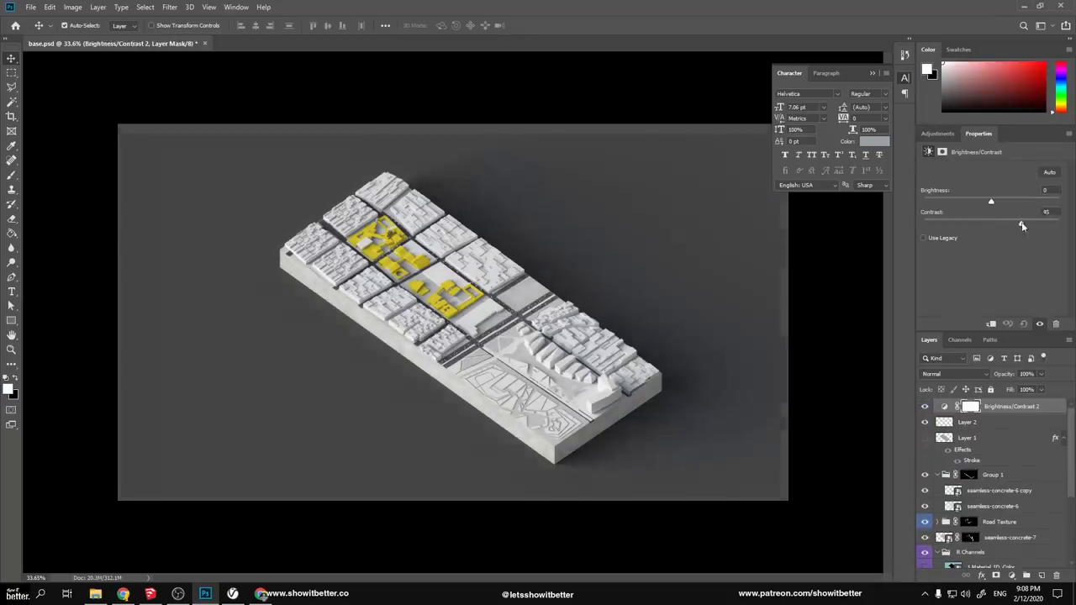
Switch to File Explorer and browse the textures and spoongraphicsfreebies folders, including Colored-Textures, for a background texture
key("alt+Tab")
scroll(756, 443, "up", 5)
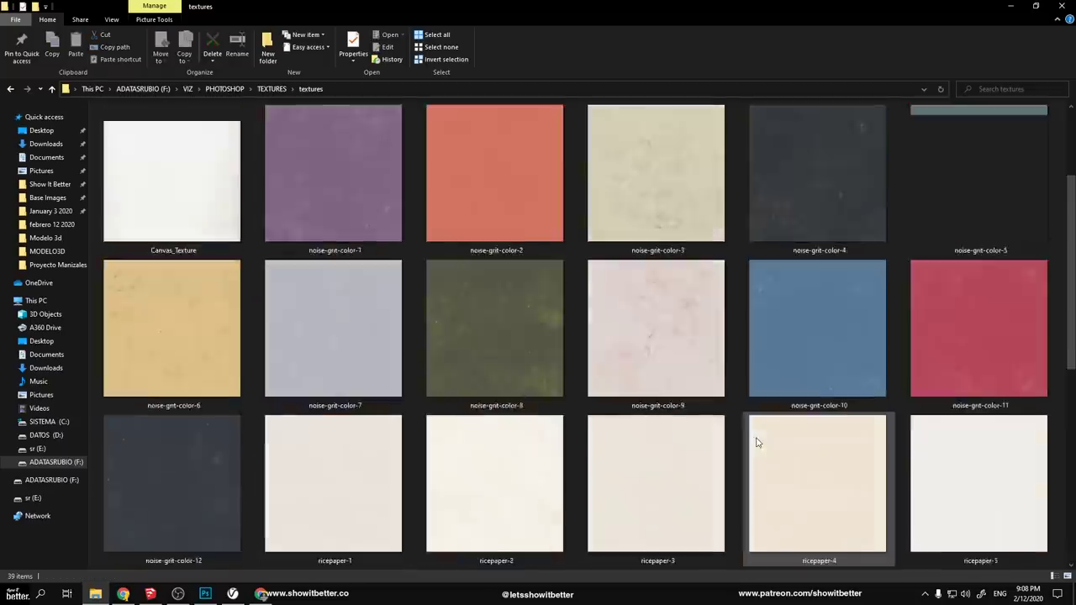
key("alt+Up")
double_click(1000, 218)
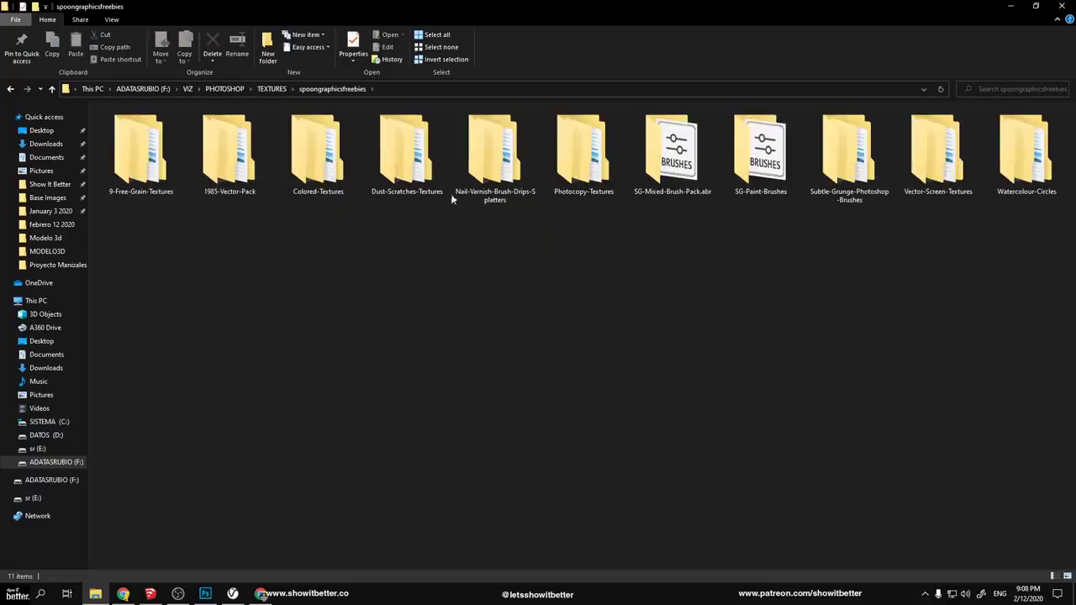
double_click(329, 177)
double_click(319, 126)
key("alt+Left")
key("alt+Left")
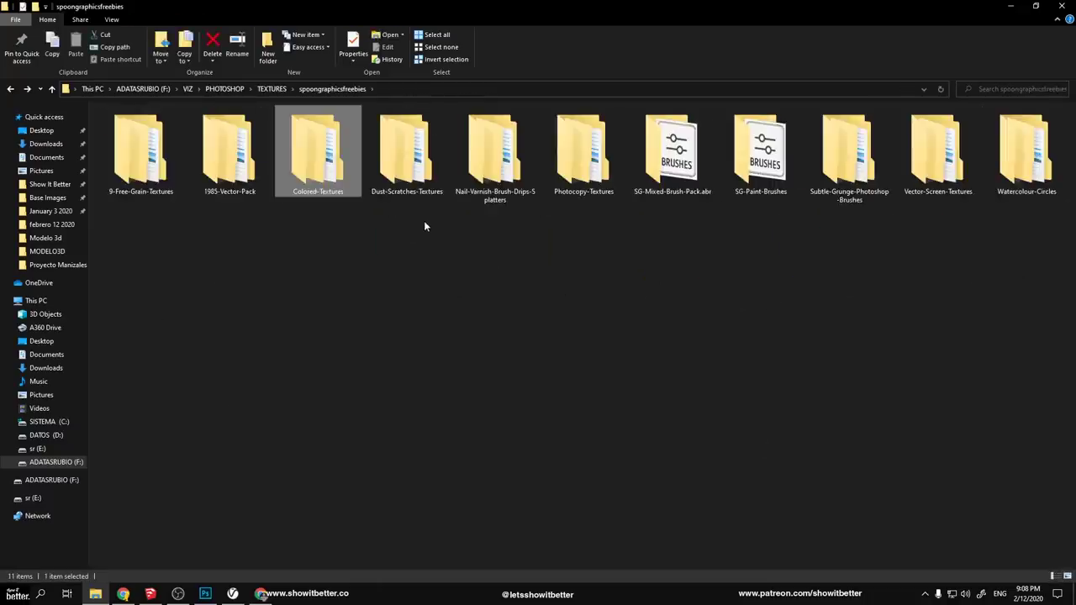
key("alt+Up")
double_click(260, 369)
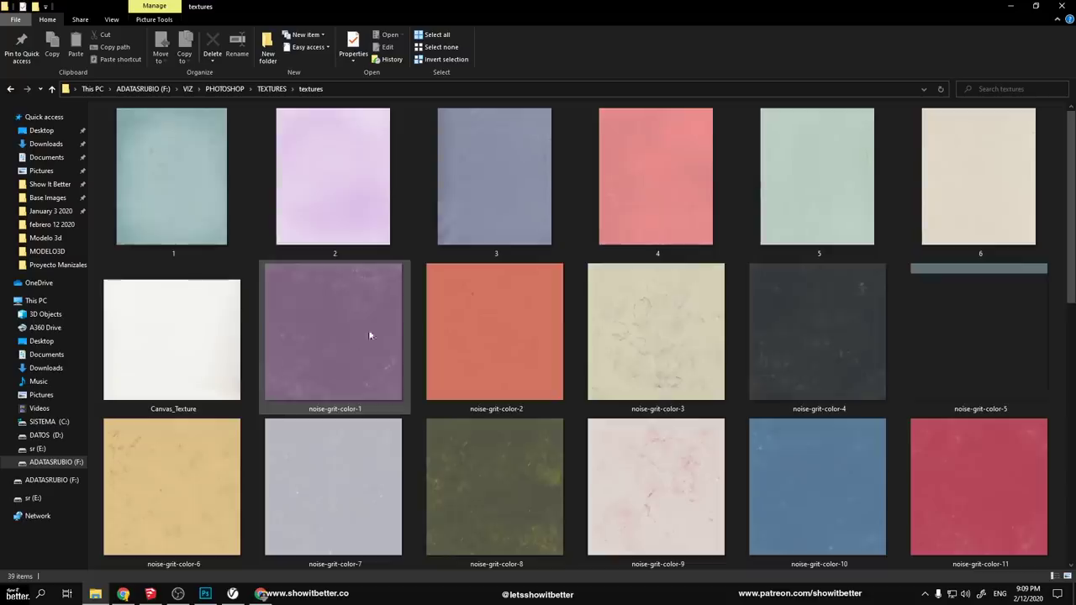
Look through the images in the textures folder and preview candidates for the background at full size
scroll(492, 273, "down", 4)
left_click(653, 247)
scroll(653, 247, "up", 2)
double_click(389, 334)
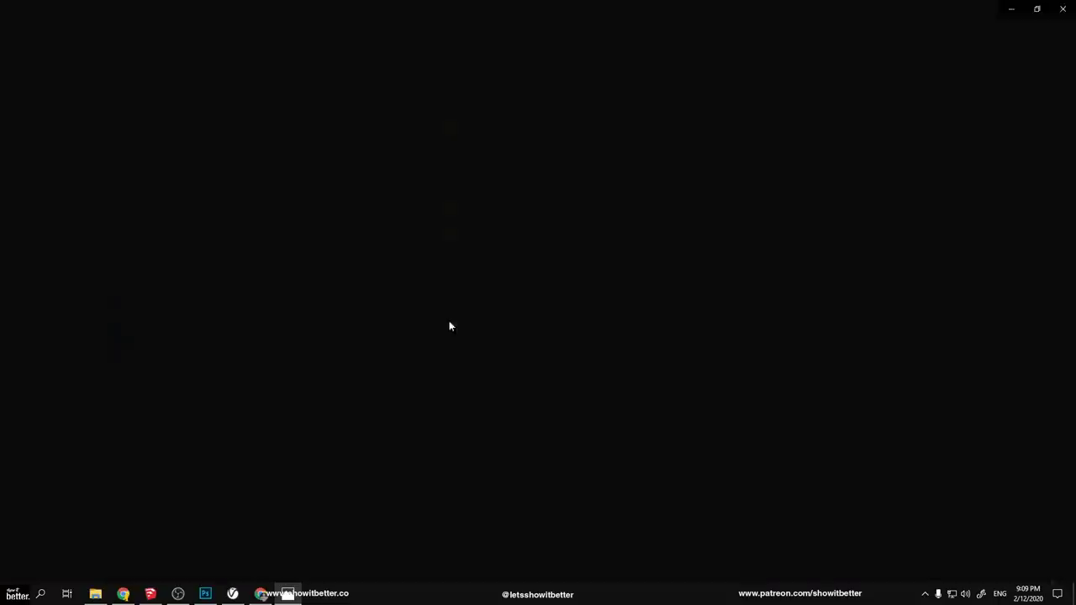
key("Right")
key("Left")
left_click(1062, 13)
Place the ricepaper-2 texture in the Photoshop document, enlarge it and move it to the canvas's upper-left corner
left_click(551, 393)
left_click_drag(552, 393, 395, 403)
left_click_drag(501, 362, 664, 480)
key("Return")
left_click_drag(574, 421, 279, 283)
Duplicate the rice paper sideways and downward until it covers the canvas, merging the copies into one layer
left_click_drag(290, 284, 723, 290, "alt+shift")
left_click(987, 437, "shift")
right_click(986, 426)
left_click(883, 440)
left_click_drag(696, 221, 697, 455, "alt+shift")
left_click(973, 420, "shift")
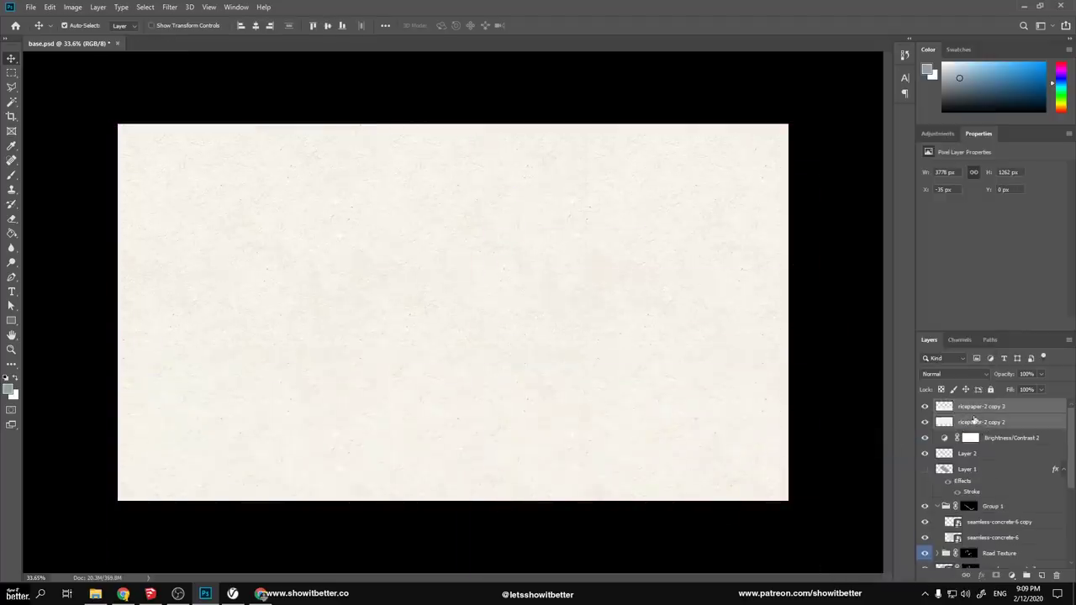
right_click(979, 425)
left_click(866, 439)
Mask the rice paper layer with a Magic Wand selection so that it covers only the background around the model
scroll(1061, 458, "down", 2)
left_click(990, 523)
left_click(923, 523)
scroll(924, 504, "up", 2)
left_click(925, 408)
scroll(946, 462, "down", 2)
key("w")
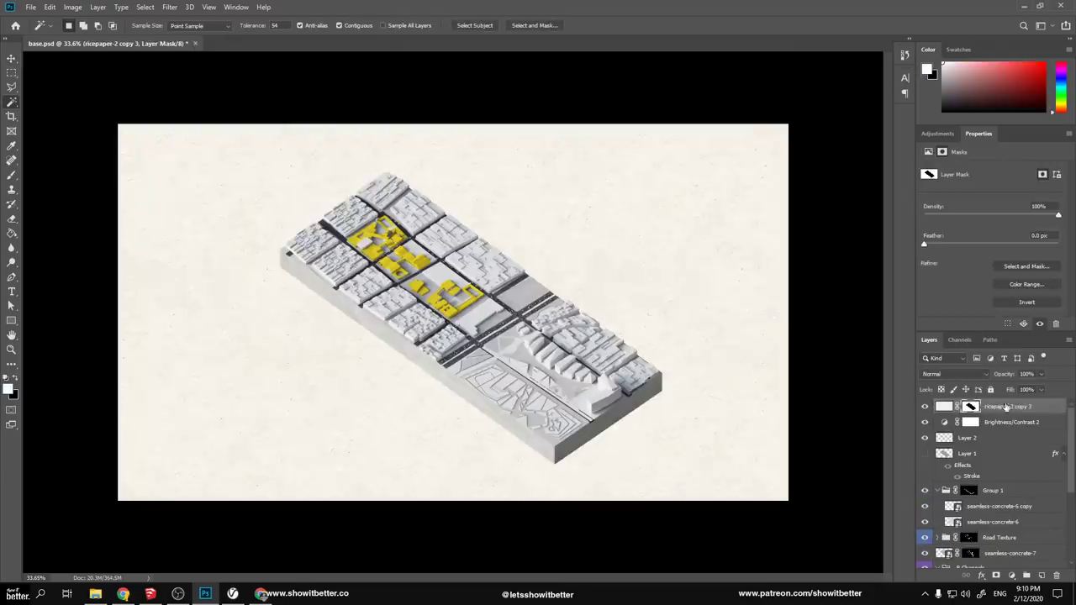
Put the rice paper layer below Brightness/Contrast 2, set its blend mode to Divide and check the background texture
left_click(973, 374)
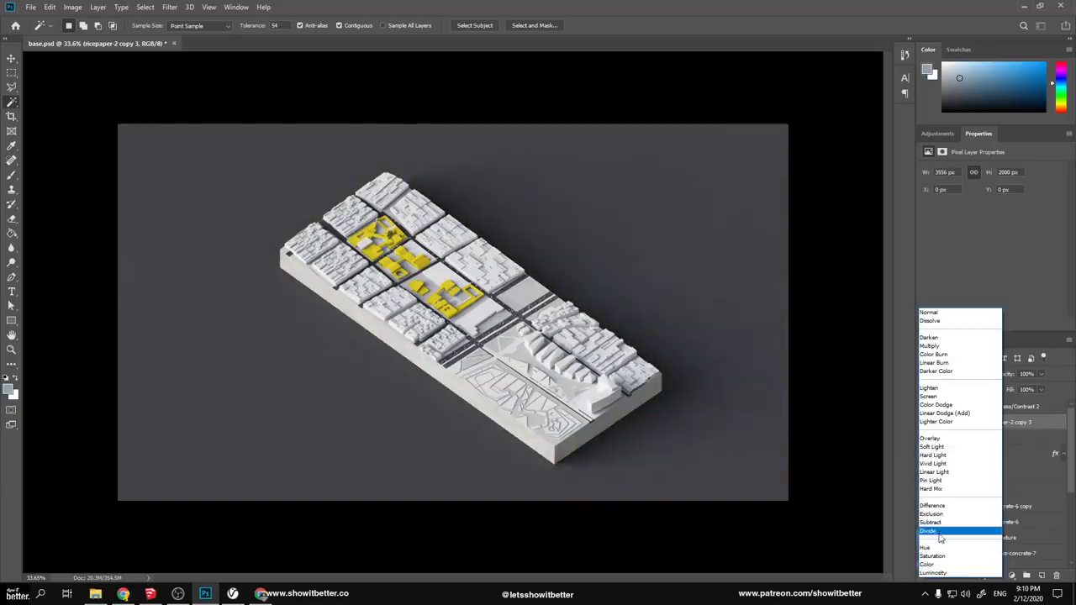
left_click(940, 534)
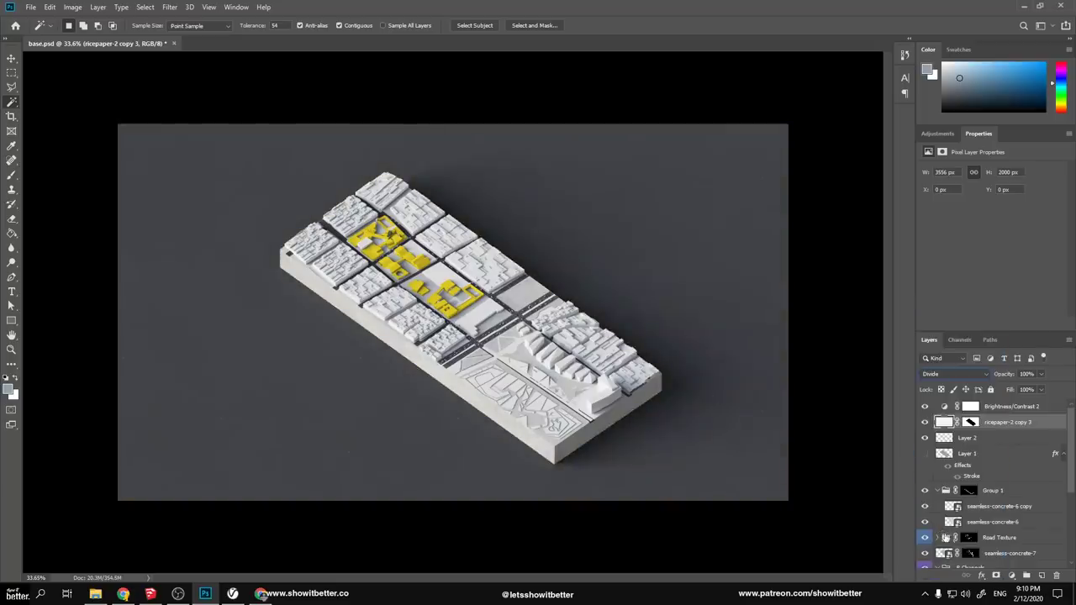
left_click(11, 58)
scroll(595, 290, "up", 14, "alt")
left_click(926, 423)
scroll(727, 413, "down", 16, "alt")
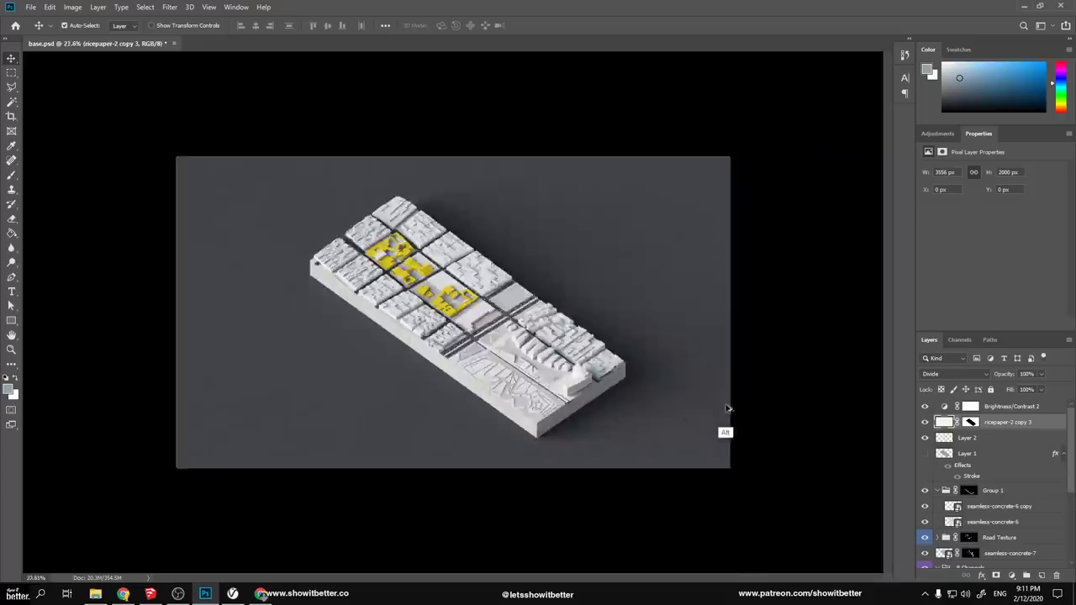
scroll(689, 413, "up", 8, "alt")
scroll(617, 411, "down", 6, "alt")
scroll(622, 399, "up", 8, "alt")
scroll(634, 381, "down", 7, "alt")
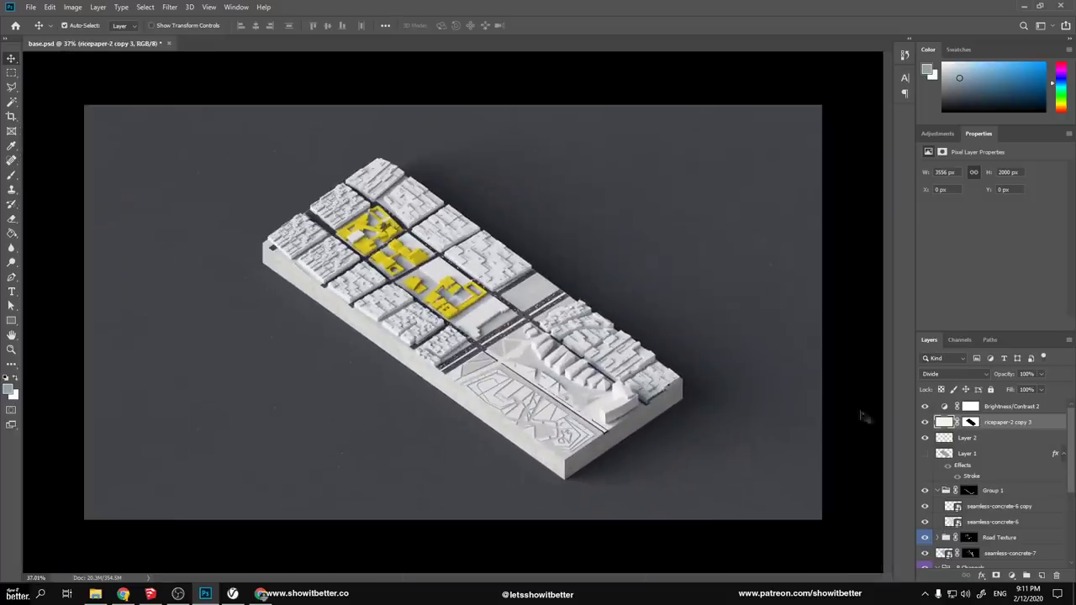
Hide the yellow building fill on Layer 2 and inspect the all-white model
left_click(925, 438)
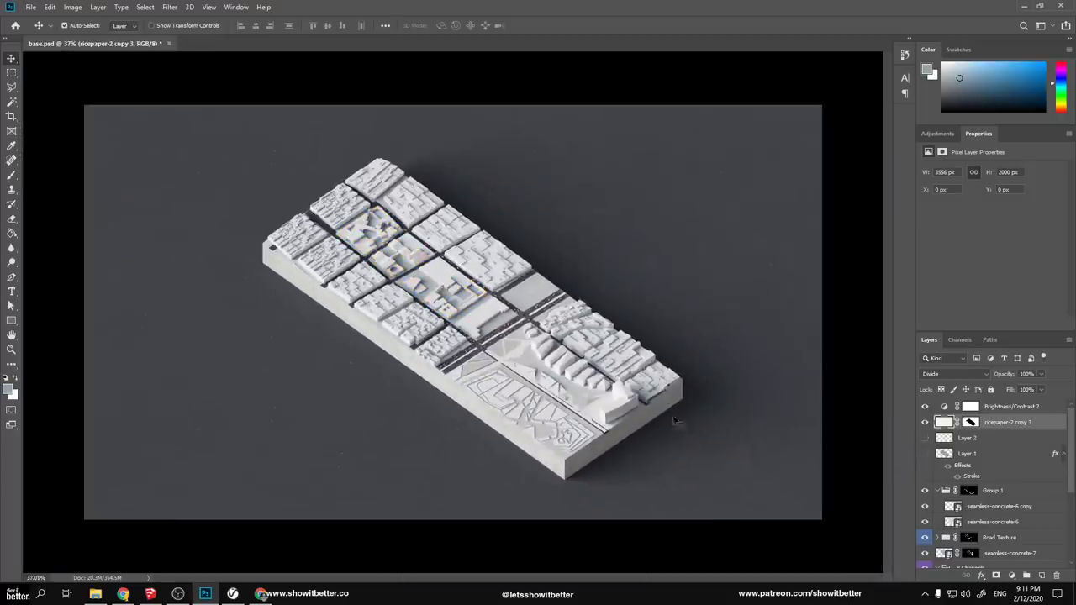
left_click(472, 393)
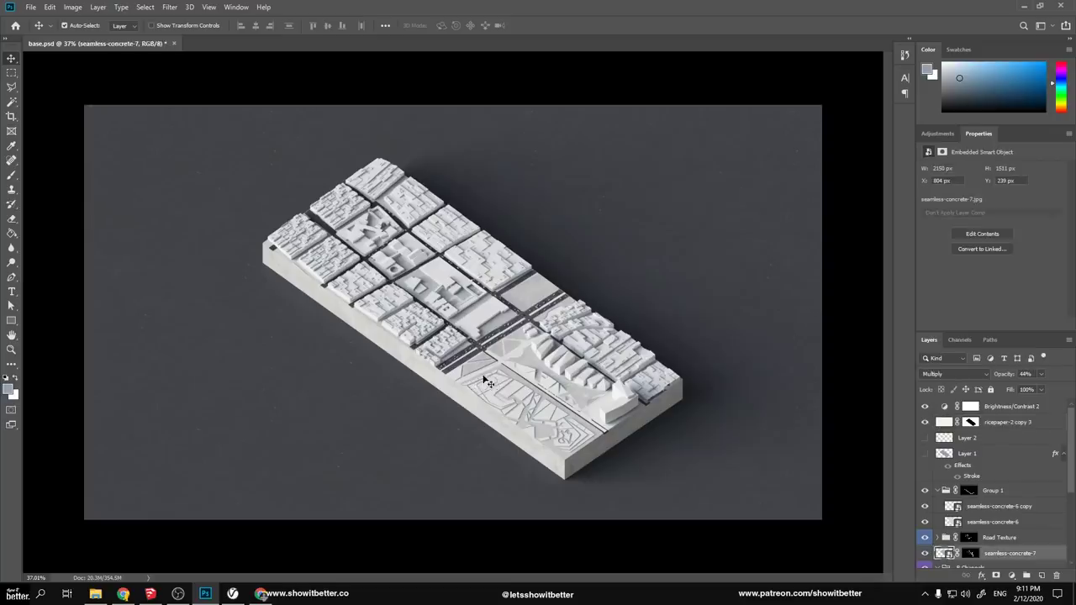
scroll(497, 367, "down", 5, "alt")
scroll(497, 368, "up", 8, "alt")
scroll(497, 367, "down", 4, "alt")
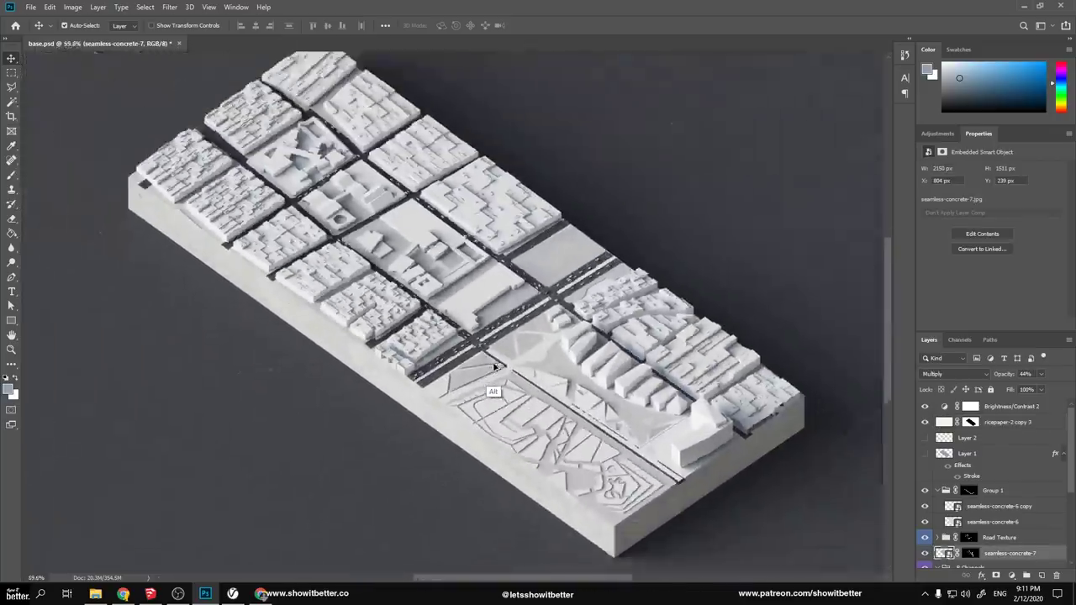
scroll(602, 466, "up", 6, "alt")
scroll(602, 466, "down", 3, "alt")
scroll(506, 378, "up", 2, "alt")
scroll(506, 378, "down", 4, "alt")
Create a new layer above Brightness/Contrast 2 and set up a fine round brush with 100% hardness in white
left_click(1031, 409)
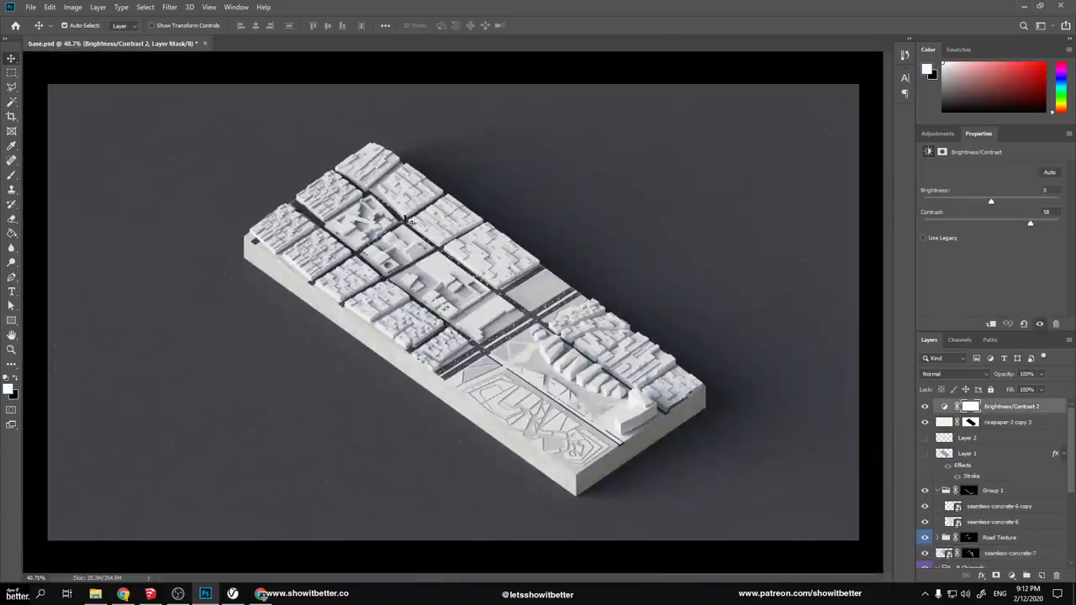
key("ctrl+shift+alt+n")
key("b")
key("d")
key("x")
right_click(566, 256)
type("10")
key("Return")
right_click(603, 160)
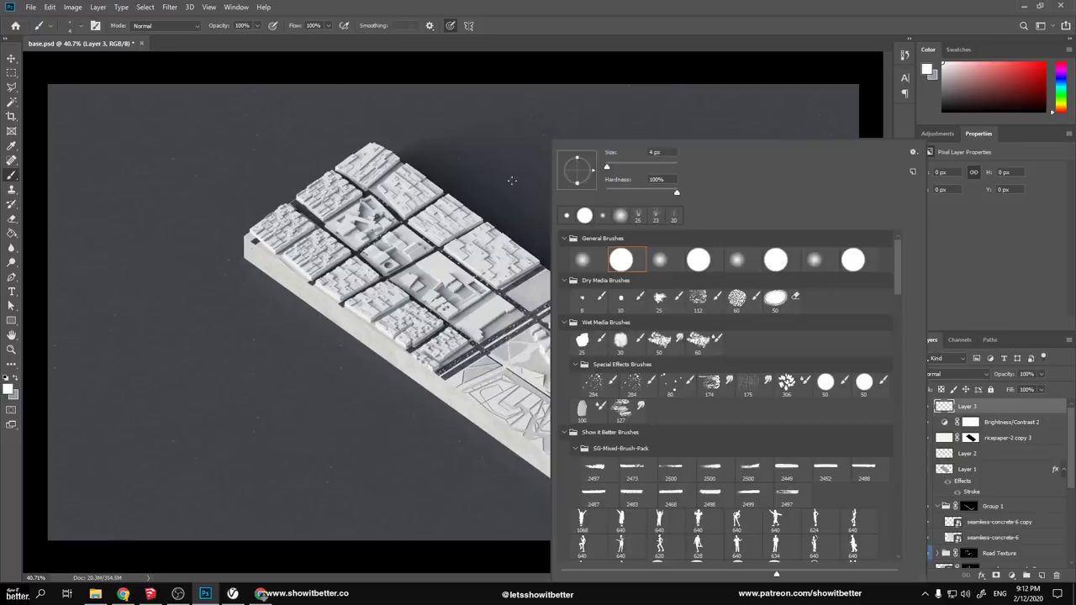
key("Return")
Draw a leader line rising from the wide avenue's far end and finish it with a straight horizontal segment
scroll(573, 206, "up", 5, "alt")
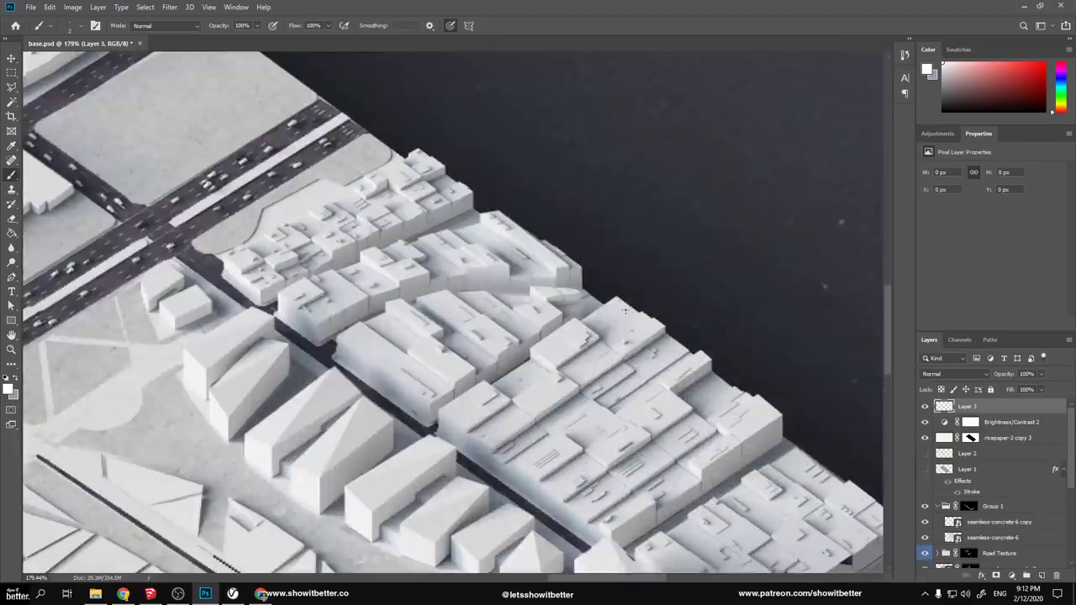
scroll(626, 310, "down", 5, "alt")
scroll(584, 320, "up", 5, "alt")
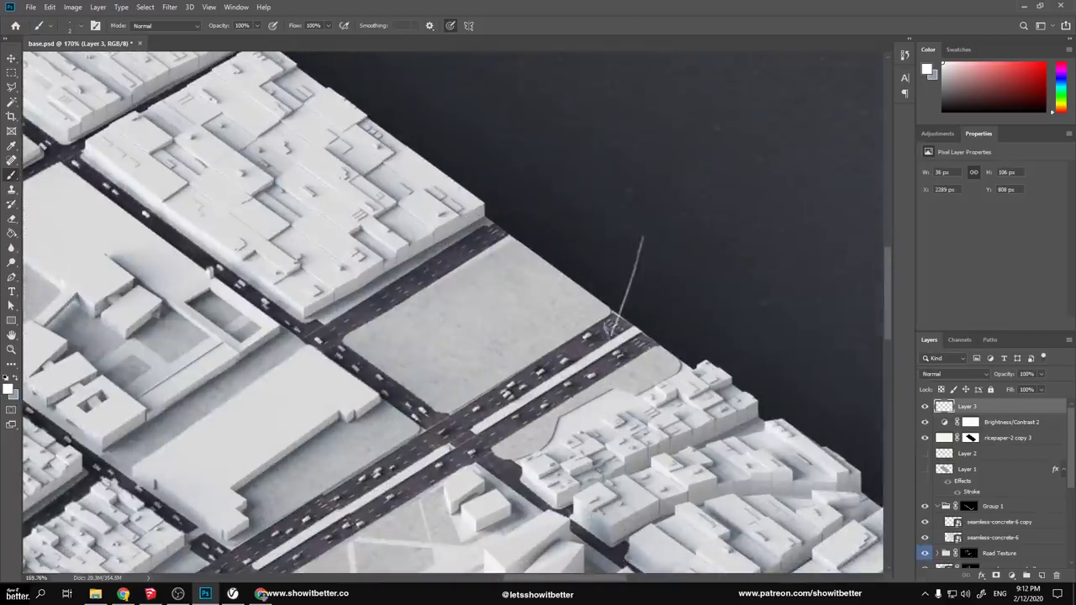
left_click_drag(641, 238, 749, 238, "shift")
mouse_move(722, 269)
left_mouse_down("ctrl")
mouse_move(653, 291)
mouse_move(641, 270)
mouse_move(675, 289)
left_mouse_up("ctrl")
left_click(653, 291, "ctrl")
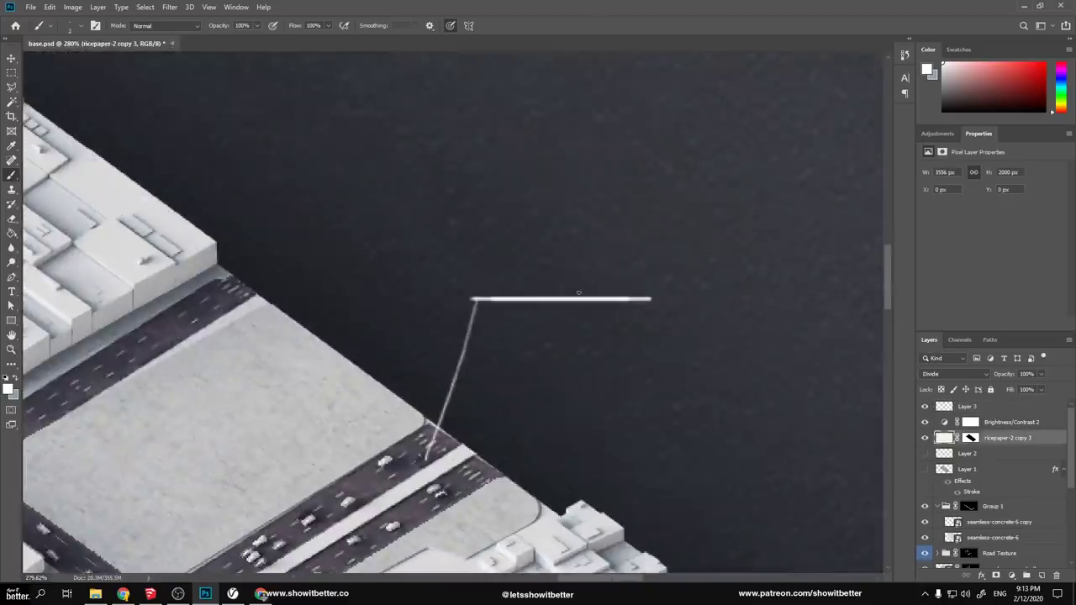
Handwrite the label "Av. Caracas" above the leader's horizontal line on Layer 3
key("alt+bracketright")
key("alt+bracketright")
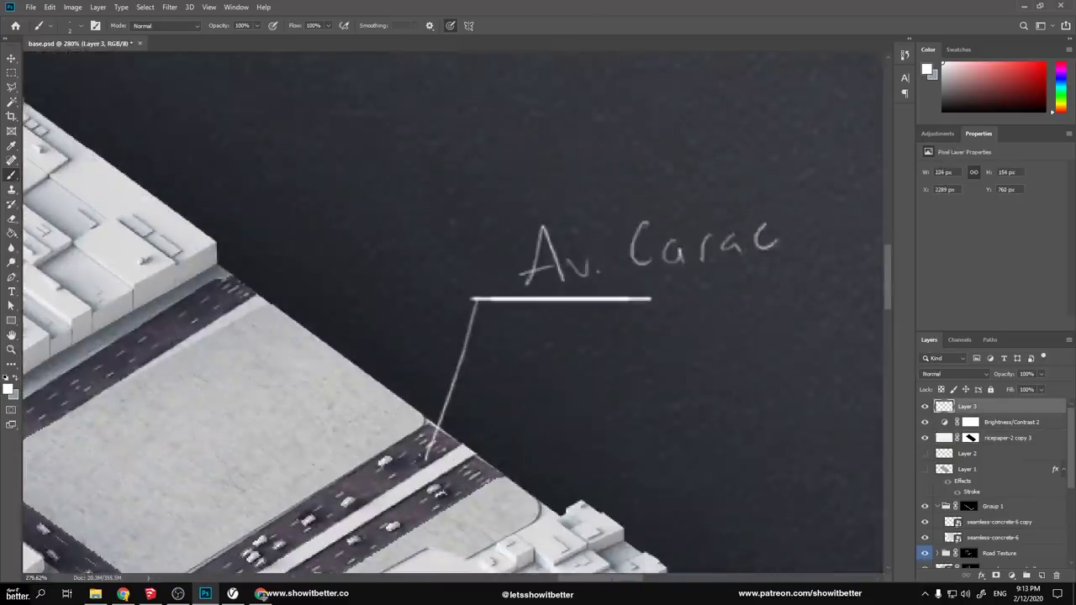
scroll(749, 288, "down", 5, "alt")
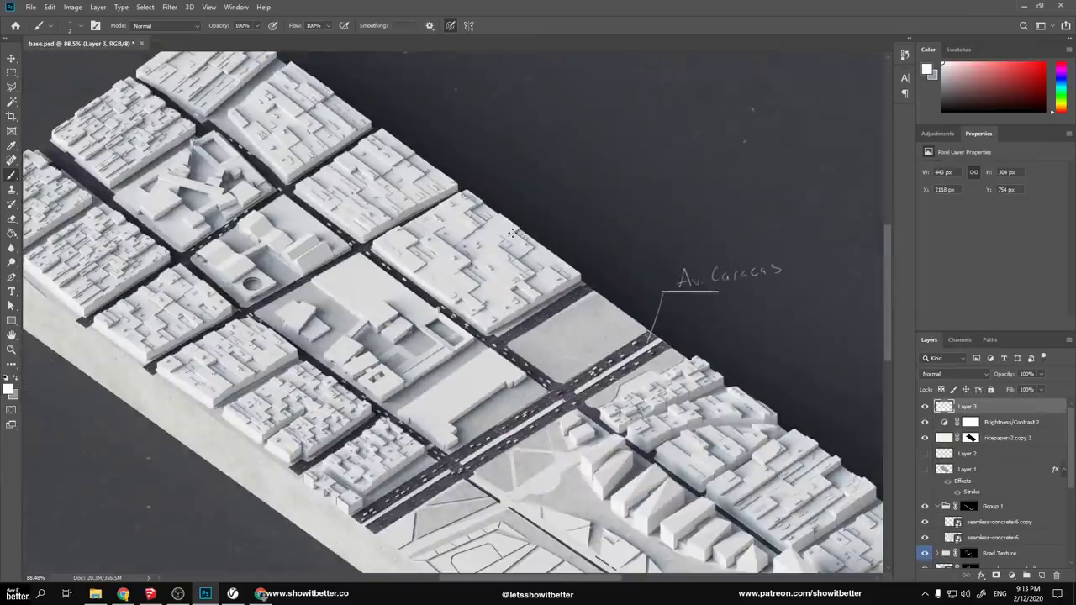
Sketch dashed lines outward from the model's far and near sides and handwrite "Edge" beside the far one
left_click_drag(511, 233, 513, 310)
left_click_drag(480, 265, 526, 268, "ctrl")
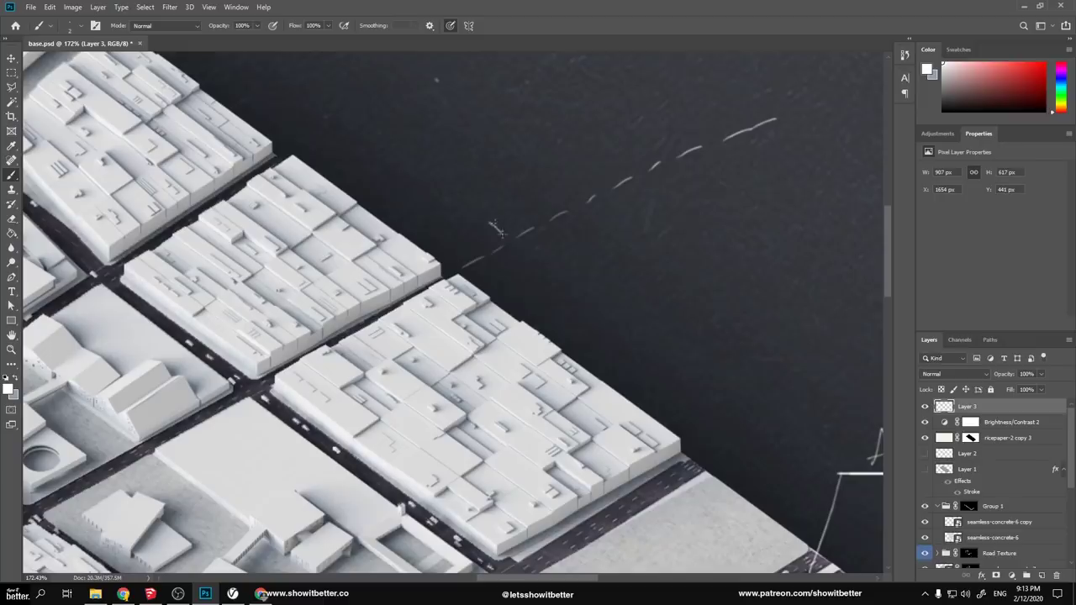
scroll(514, 205, "down", 5, "alt")
scroll(504, 288, "up", 3, "alt")
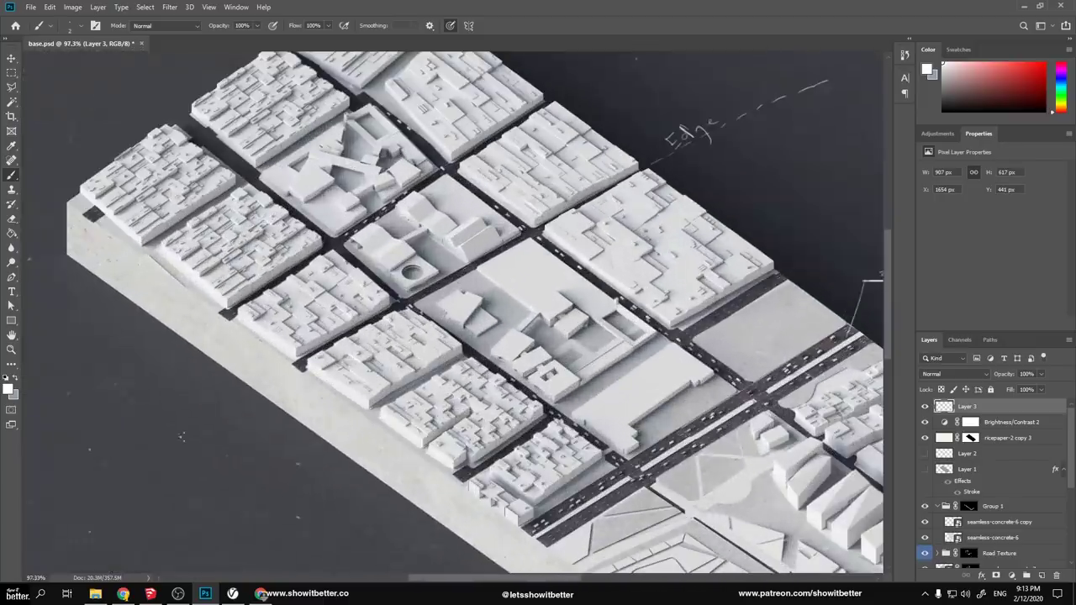
scroll(454, 312, "down", 1)
scroll(612, 252, "down", 3, "alt")
scroll(570, 226, "up", 10, "alt")
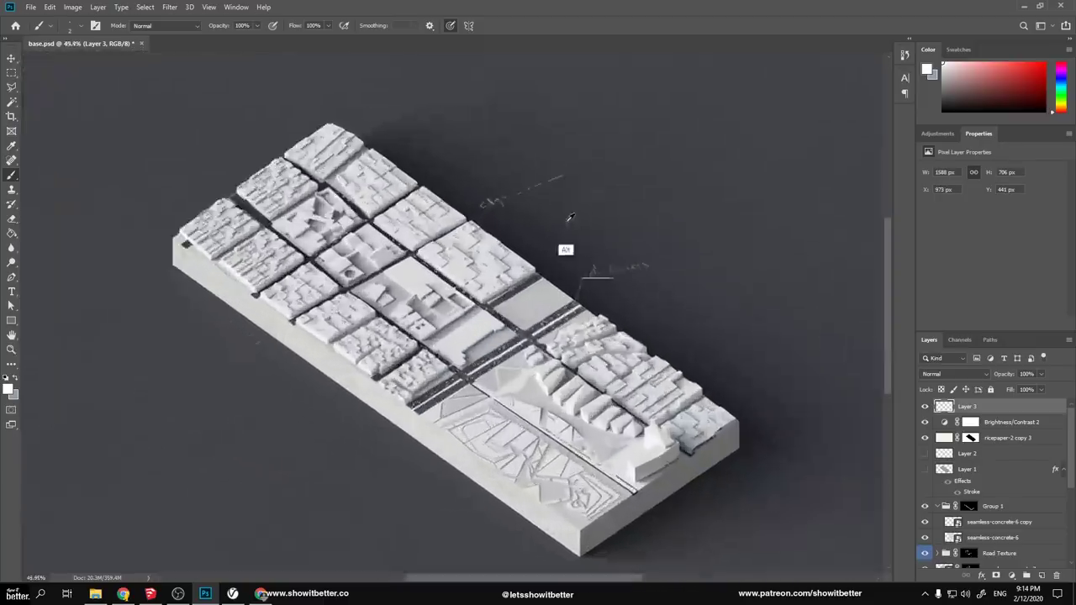
Sketch parallel lane lines extending the wide avenue beyond the model's far edge
scroll(549, 301, "down", 8, "alt")
scroll(555, 326, "up", 10, "alt")
left_click_drag(581, 346, 657, 291)
mouse_move(574, 338)
left_mouse_down()
mouse_move(657, 284)
mouse_move(685, 248)
left_mouse_up()
left_click_drag(556, 327, 687, 240)
left_click_drag(645, 303, 760, 224)
Sketch small vehicle outlines between the avenue's extended lane lines
left_click_drag(606, 318, 609, 319)
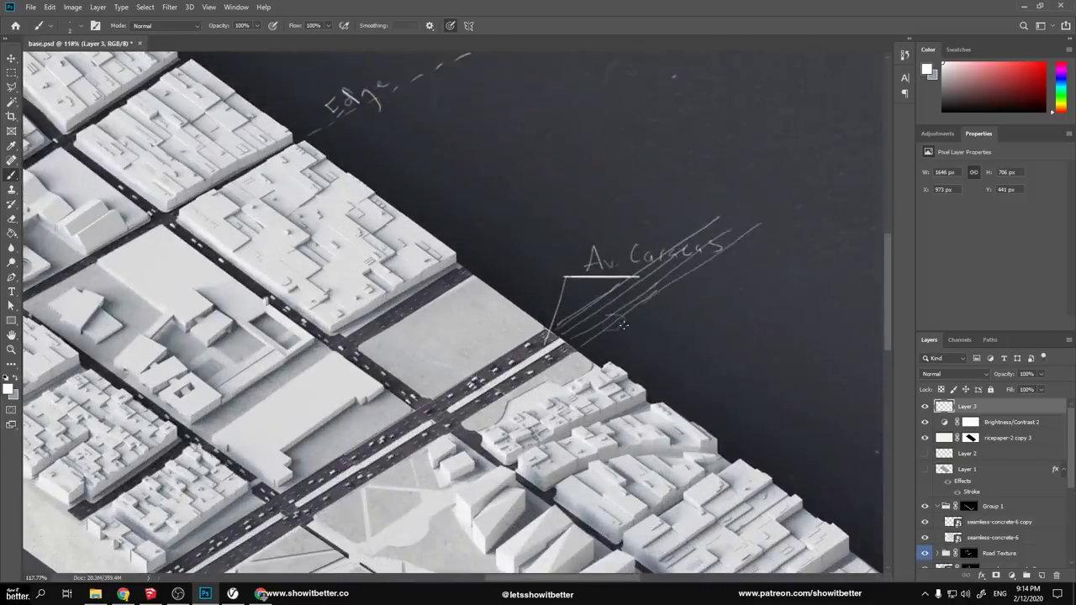
scroll(594, 305, "up", 13, "alt")
left_click_drag(556, 295, 558, 298)
scroll(665, 285, "down", 7, "alt")
left_click_drag(707, 264, 743, 270)
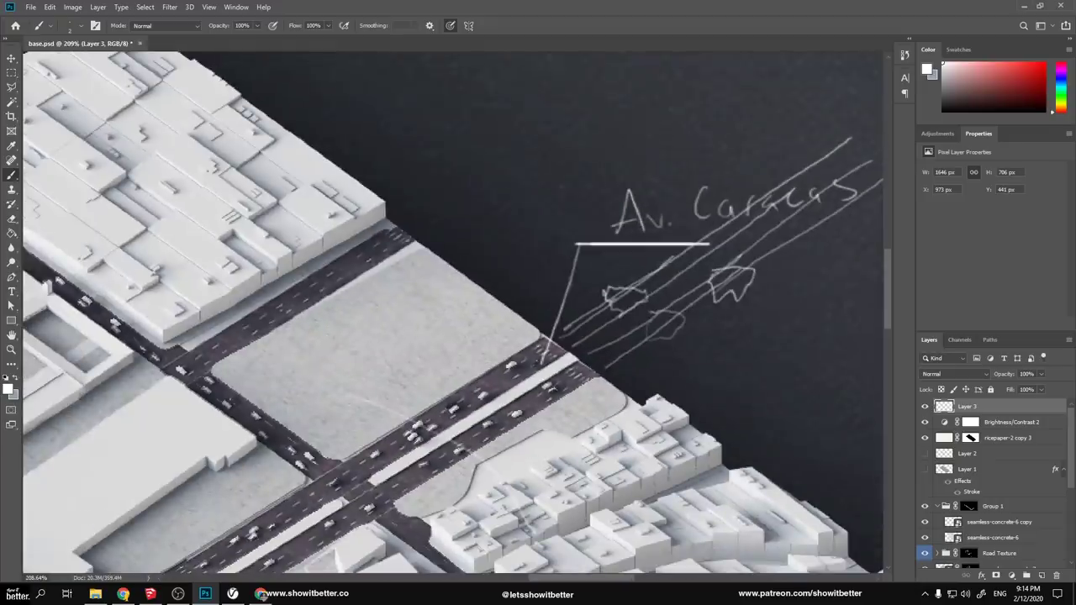
left_click_drag(808, 165, 798, 177)
left_click_drag(776, 226, 779, 237)
Sketch a cross-hatched strip with an arrowhead extending the neighbouring parallel street beyond the far edge
mouse_move(403, 227)
left_mouse_down()
mouse_move(491, 173)
mouse_move(525, 171)
left_mouse_up()
left_click_drag(420, 209, 448, 217)
mouse_move(437, 202)
left_mouse_down()
mouse_move(466, 206)
mouse_move(486, 193)
left_mouse_up()
left_click_drag(469, 177, 504, 182)
Sketch a long span line with end ticks beside the far-side blocks below Av. Caracas
scroll(611, 126, "down", 2)
scroll(580, 261, "down", 16, "alt")
scroll(445, 391, "up", 7, "alt")
scroll(403, 441, "down", 6, "alt")
scroll(679, 358, "up", 3, "alt")
mouse_move(489, 258)
left_mouse_down()
mouse_move(612, 333)
mouse_move(797, 477)
left_mouse_up()
Handwrite a two-line label beginning with "com" beside the span line
scroll(635, 317, "up", 2, "alt")
left_click_drag(644, 314, 696, 286)
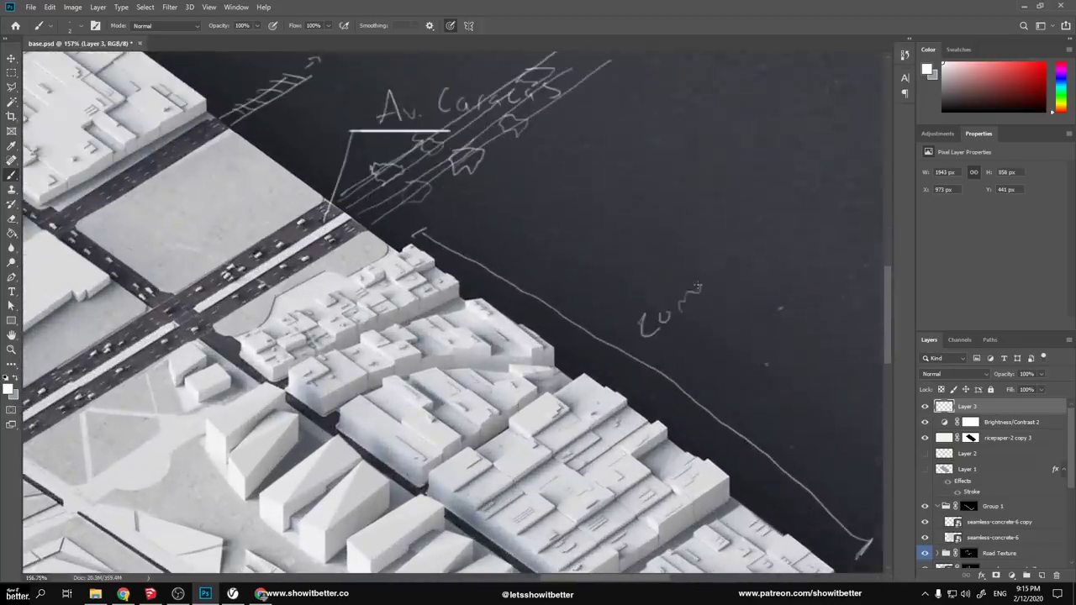
left_click_drag(708, 346, 721, 336)
left_click_drag(735, 325, 753, 320)
left_click_drag(753, 310, 770, 303)
Sketch a second span line along the far edge of the upper blocks and handwrite a label beside it
scroll(714, 353, "down", 12, "alt")
scroll(458, 189, "up", 13, "alt")
left_click_drag(454, 213, 473, 199)
left_click_drag(463, 206, 580, 277)
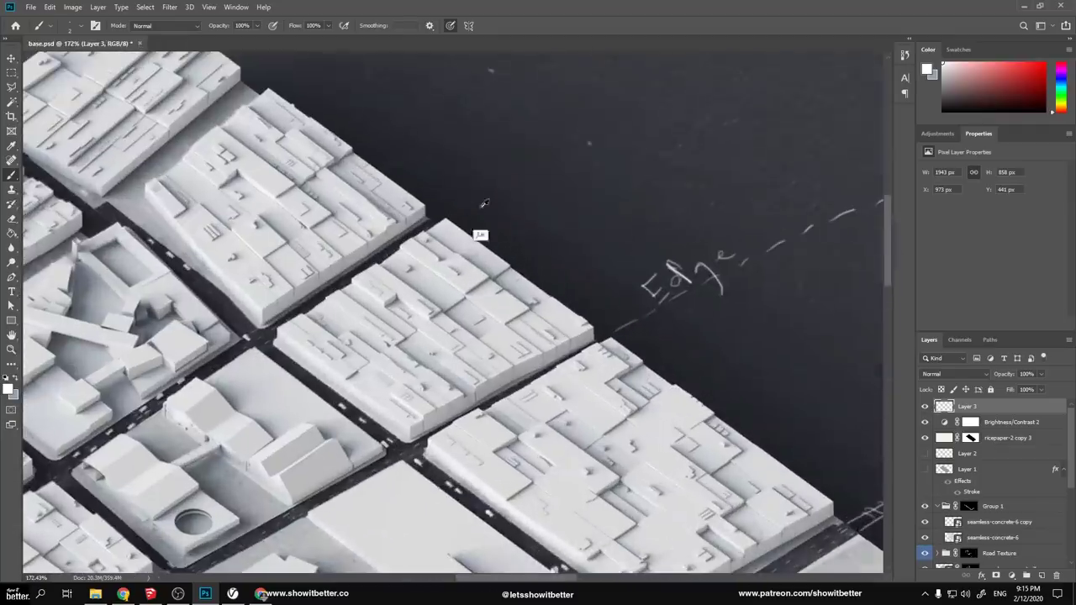
left_click_drag(555, 224, 561, 235)
left_click_drag(567, 224, 589, 205)
left_click_drag(606, 194, 632, 185)
left_click_drag(637, 175, 687, 144)
scroll(622, 216, "down", 20, "alt")
scroll(404, 185, "up", 17, "alt")
mouse_move(283, 74)
left_mouse_down()
mouse_move(523, 241)
mouse_move(581, 220)
left_mouse_up()
Sketch thin dashed white lines extending the cross streets beyond the model's near long side
scroll(612, 384, "down", 5, "alt")
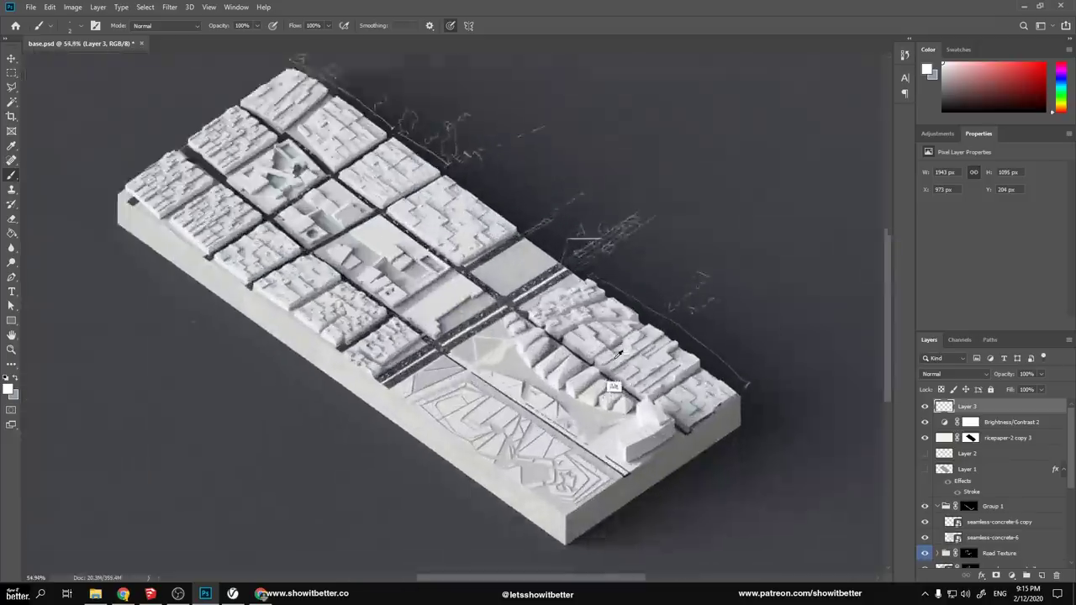
scroll(433, 394, "up", 3, "alt")
scroll(364, 375, "up", 3, "alt")
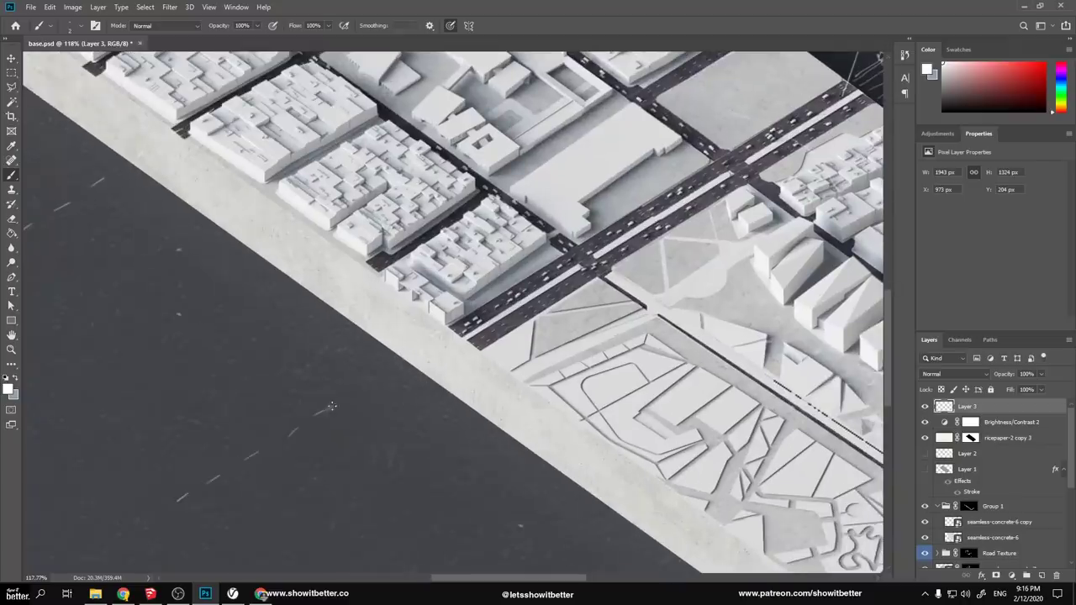
scroll(469, 340, "down", 4, "alt")
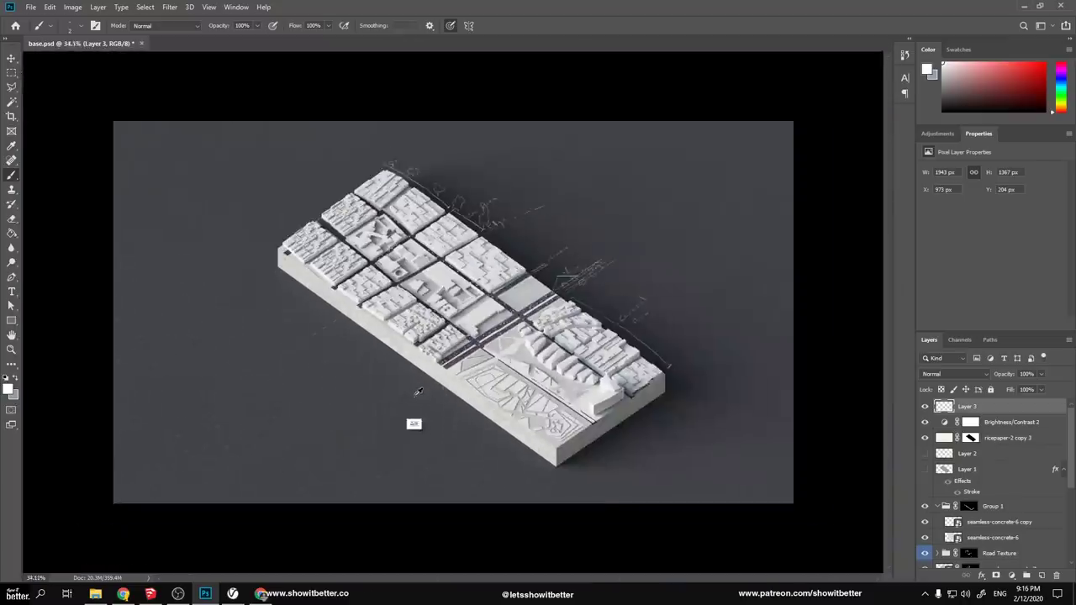
Sketch a standing human figure in white outline beside the corner of the base at the end opposite the angular buildings
scroll(218, 227, "up", 1, "alt")
scroll(215, 243, "down", 2, "alt")
scroll(214, 243, "up", 7, "alt")
mouse_move(220, 215)
left_mouse_down()
mouse_move(220, 242)
mouse_move(221, 210)
left_mouse_up()
left_click_drag(283, 132, 304, 159)
scroll(405, 210, "down", 8, "alt")
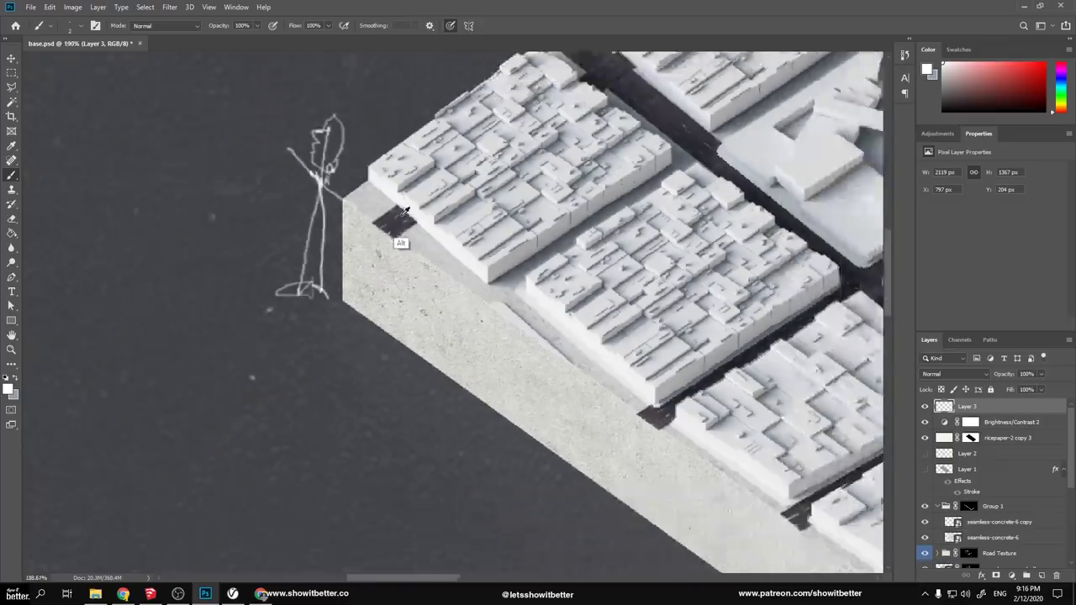
Sketch small trees in black on the plots below Av. Caracas and handwrite "PARK" on the triangular plot
scroll(334, 316, "up", 1, "alt")
scroll(334, 313, "up", 5, "alt")
scroll(262, 205, "down", 1, "alt")
scroll(422, 271, "down", 4, "alt")
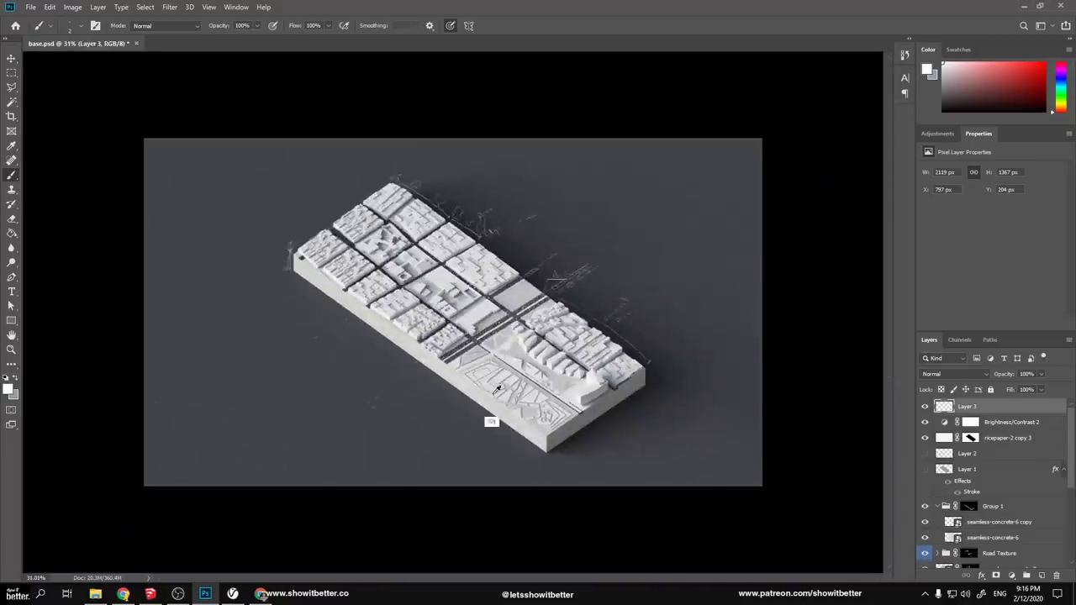
scroll(473, 375, "up", 7, "alt")
scroll(572, 418, "down", 6, "alt")
scroll(350, 364, "up", 5, "alt")
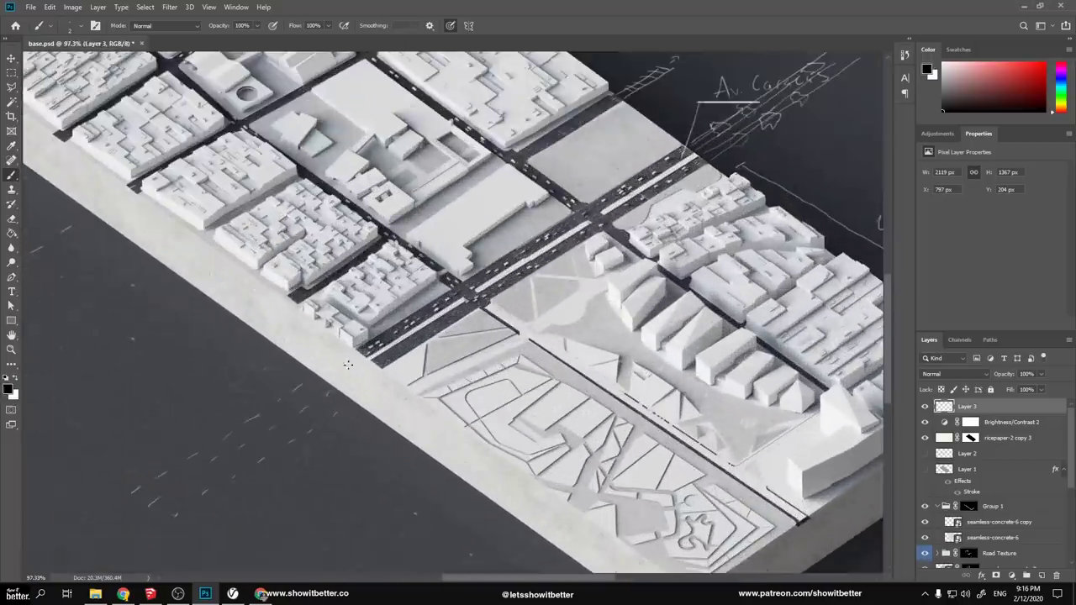
scroll(388, 403, "up", 4, "alt")
left_click(428, 374)
left_click(543, 256)
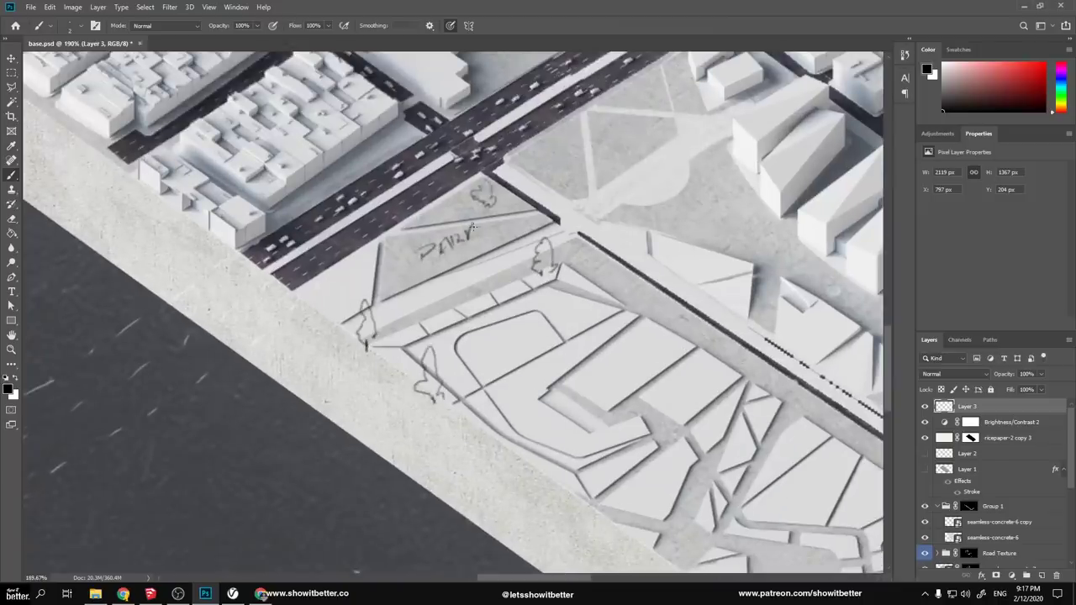
Handwrite "Study Area" on two lines in black on the open ground beside the angular buildings
scroll(636, 310, "down", 6, "alt")
scroll(800, 315, "up", 10, "alt")
mouse_move(460, 167)
left_mouse_down()
mouse_move(435, 184)
mouse_move(502, 156)
left_mouse_up()
left_click_drag(510, 139, 540, 153)
left_click_drag(455, 168, 476, 155)
left_click_drag(480, 210, 497, 205)
left_click_drag(513, 186, 528, 185)
Sketch black outline trees and small figures in the open spaces of the large courtyard block
scroll(528, 183, "down", 5, "alt")
scroll(416, 235, "up", 4, "alt")
mouse_move(369, 256)
left_mouse_down()
mouse_move(380, 217)
mouse_move(311, 216)
left_mouse_up()
scroll(307, 213, "up", 1, "alt")
left_click_drag(316, 217, 318, 226)
left_click_drag(207, 164, 385, 287)
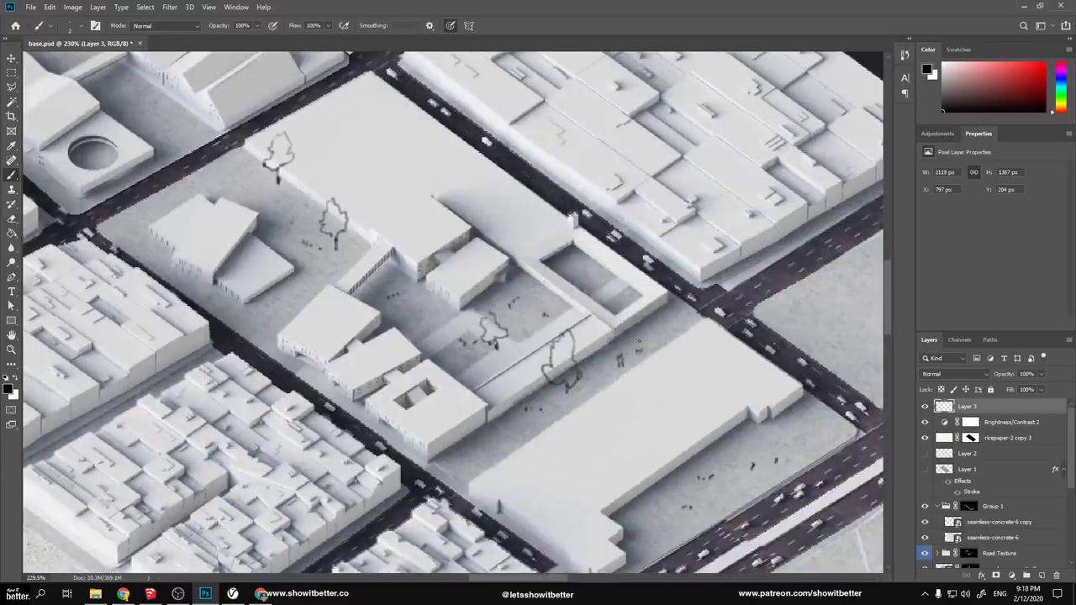
left_click_drag(594, 284, 598, 274)
Sketch black outline trees in the courtyards of the round-opening block and the irregular block beyond it
mouse_move(252, 160)
left_mouse_down()
mouse_move(378, 225)
mouse_move(517, 320)
left_mouse_up()
left_click_drag(434, 291, 438, 276)
left_click_drag(308, 193, 320, 195)
left_click_drag(319, 186, 420, 333)
left_click_drag(310, 246, 308, 235)
left_click_drag(305, 230, 320, 232)
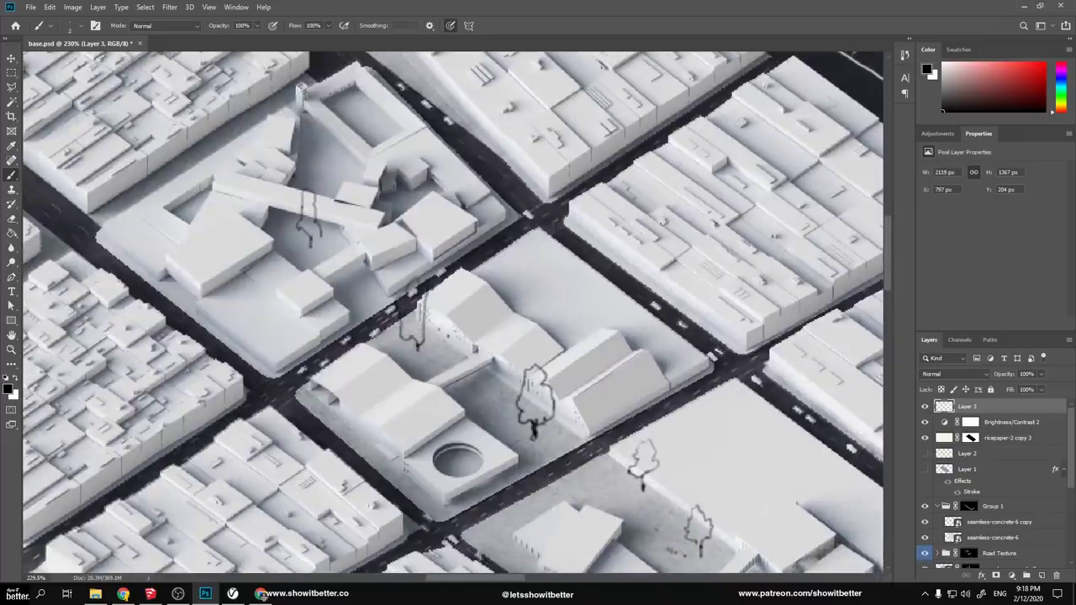
left_click_drag(369, 109, 383, 113)
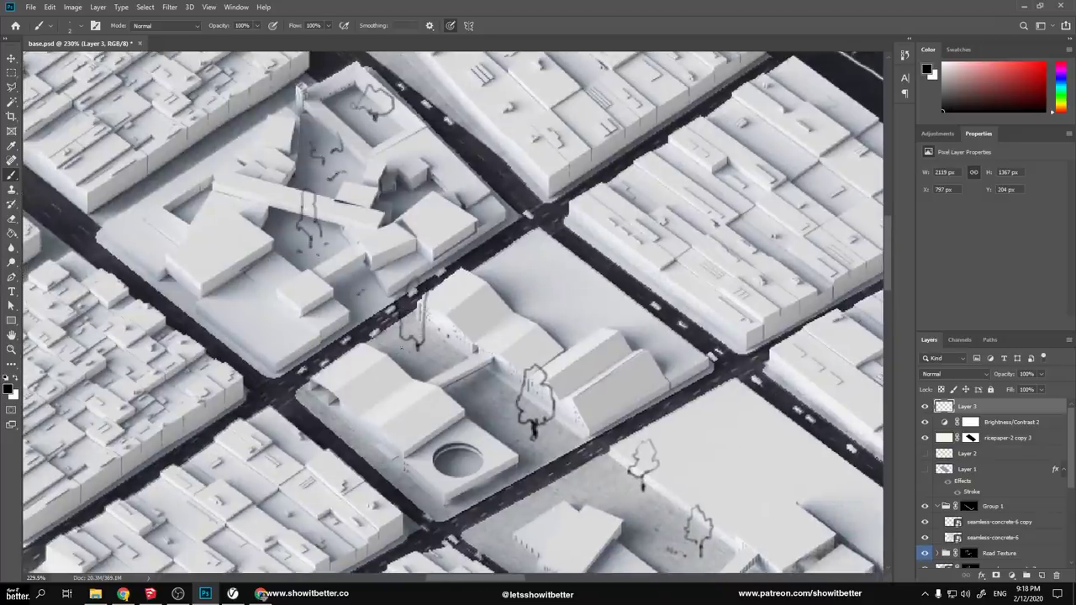
Switch the brush to white and sketch two parallel lines extending the central street beyond the model's far short end
left_click_drag(638, 506, 587, 383)
scroll(591, 404, "down", 7, "alt")
left_click_drag(786, 548, 576, 408)
left_click_drag(218, 107, 337, 189)
scroll(338, 189, "up", 6, "alt")
key("x")
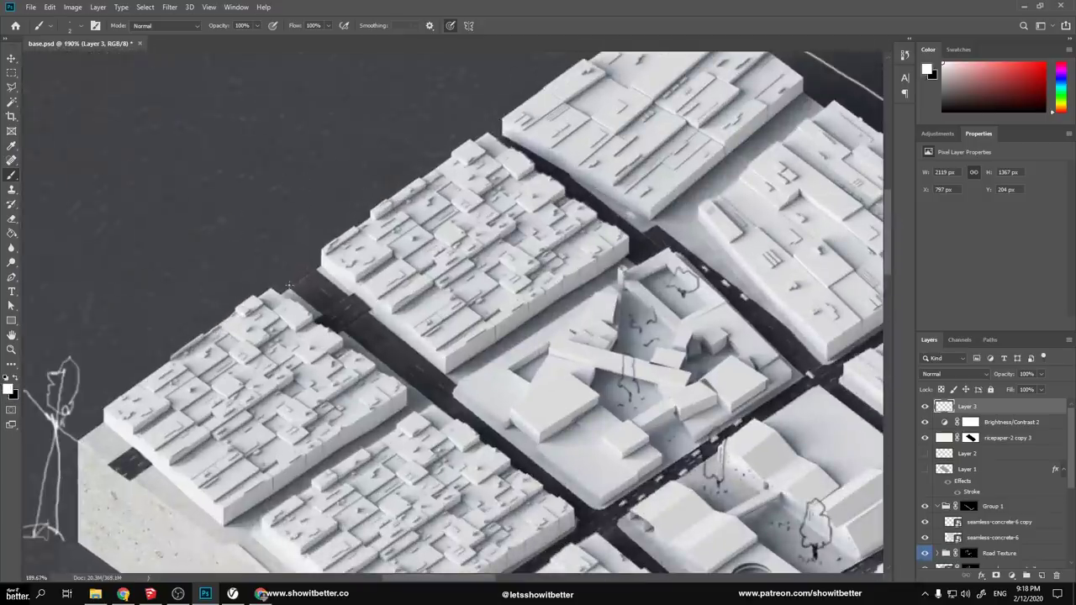
left_click_drag(295, 285, 124, 188)
left_click_drag(321, 271, 147, 145)
Sketch white outlines of neighbouring blocks, a building and trees beyond the far short end
left_click_drag(289, 231, 293, 227)
mouse_move(216, 181)
left_mouse_down()
mouse_move(332, 103)
mouse_move(414, 174)
left_mouse_up()
scroll(323, 185, "down", 14, "alt")
scroll(280, 198, "up", 9, "alt")
left_click_drag(416, 169, 318, 216)
left_click_drag(231, 151, 280, 195)
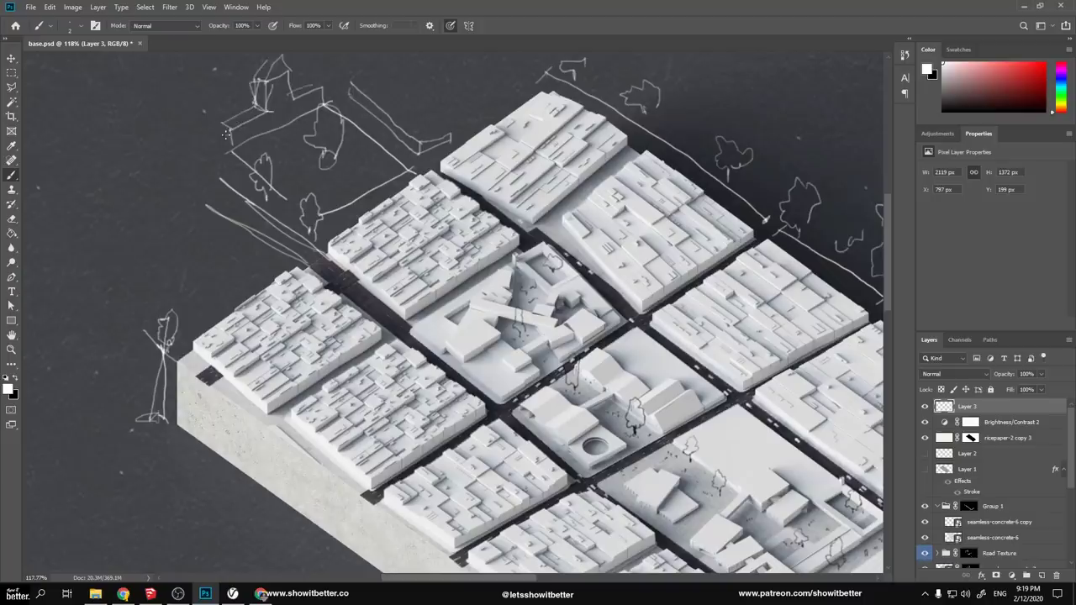
scroll(400, 171, "down", 14, "alt")
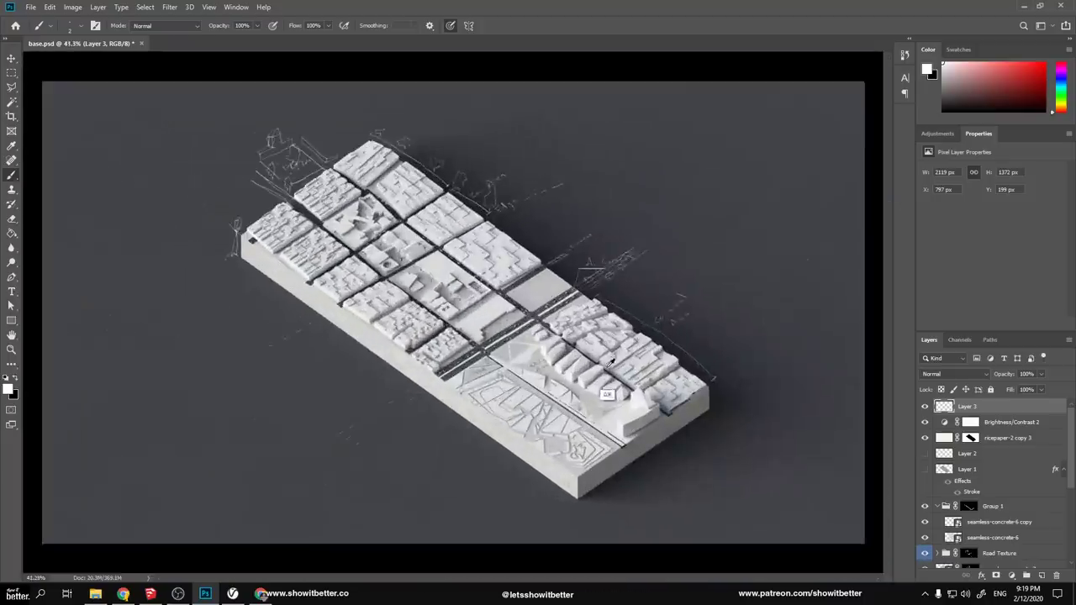
Handwrite "South" in white off the near long side and sketch a span line beside it
scroll(360, 437, "up", 14, "alt")
left_click_drag(333, 441, 327, 470)
left_click_drag(360, 440, 362, 439)
left_click_drag(373, 434, 384, 435)
left_click_drag(206, 256, 414, 380)
left_click_drag(209, 259, 522, 475)
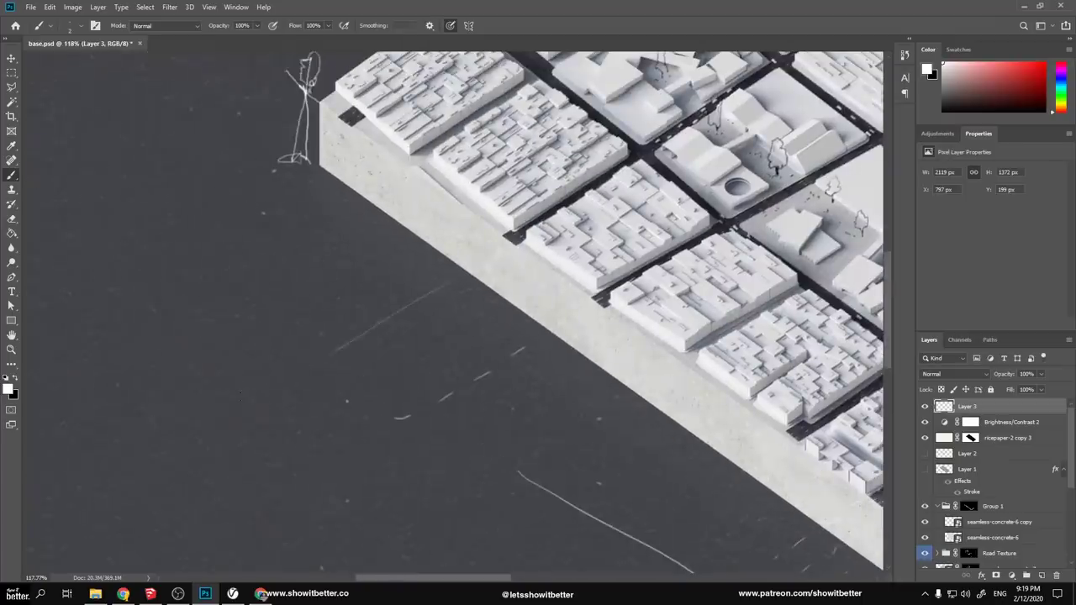
Sketch parallel white street extension lines off the near long side and add a tree beside them
left_click_drag(551, 336, 303, 503)
left_click_drag(567, 353, 348, 501)
left_click_drag(476, 281, 246, 406)
mouse_move(525, 237)
left_mouse_down()
mouse_move(255, 381)
mouse_move(315, 345)
left_mouse_up()
left_click_drag(390, 309, 395, 284)
Sketch a vertical line with crossing ticks at the base's front corner and handwrite "2.600 msnm" beside it
scroll(450, 375, "down", 9, "alt")
scroll(566, 403, "up", 8, "alt")
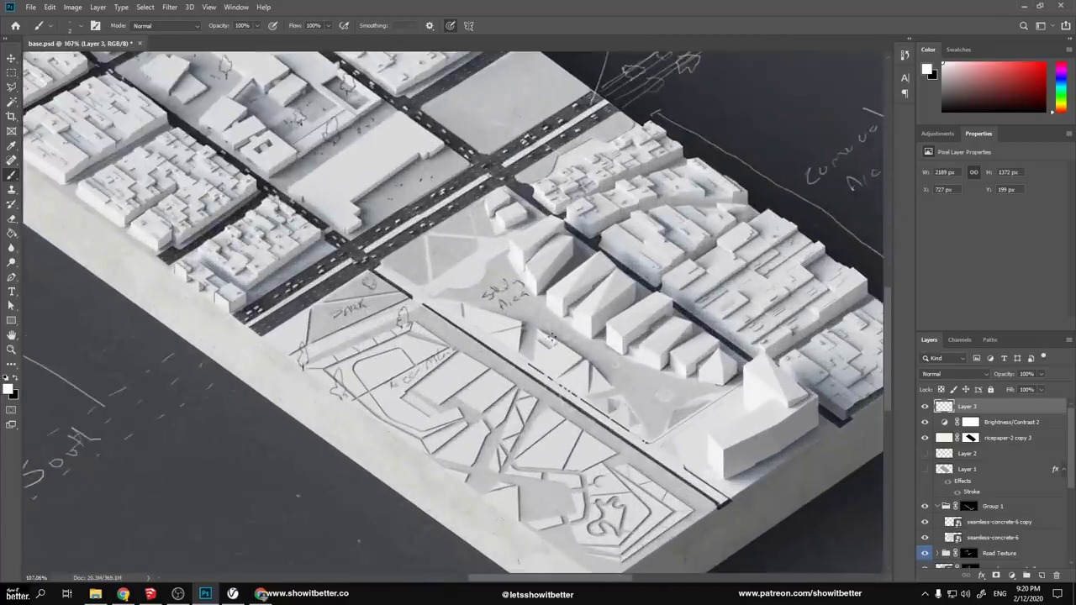
left_click_drag(575, 447, 520, 223)
left_click_drag(552, 358, 544, 449)
left_click_drag(516, 402, 566, 419)
left_click_drag(584, 394, 540, 427)
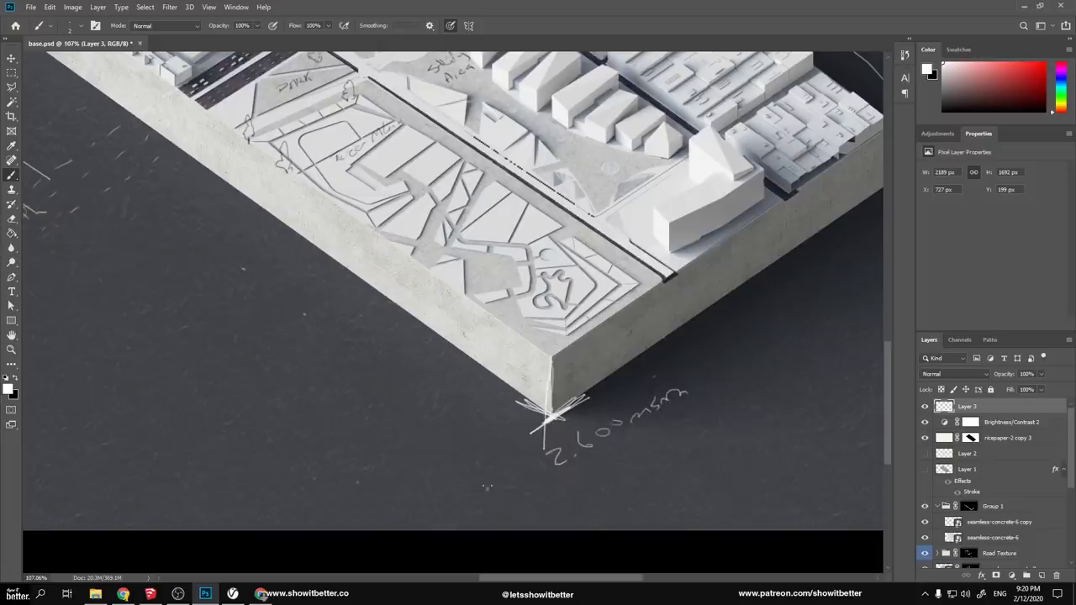
Sketch guide lines off the near side, two arrows pointing at the base and a two-line label beginning with "main"
left_click_drag(514, 389, 320, 508)
left_click_drag(212, 173, 24, 288)
left_click_drag(181, 339, 187, 328)
left_click_drag(268, 377, 294, 357)
left_click_drag(305, 402, 390, 345)
left_click_drag(367, 351, 392, 366)
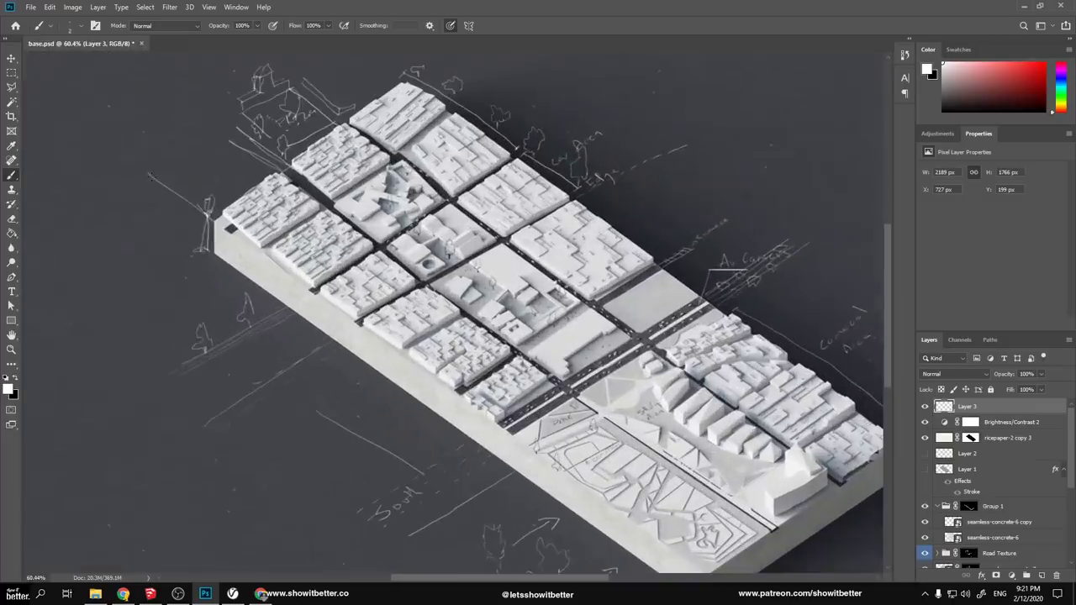
Sketch long white construction lines running out from the corners at both ends of the base
left_click_drag(210, 189, 121, 257)
left_click_drag(210, 229, 89, 299)
left_click_drag(190, 264, 72, 326)
scroll(150, 211, "down", 3, "alt")
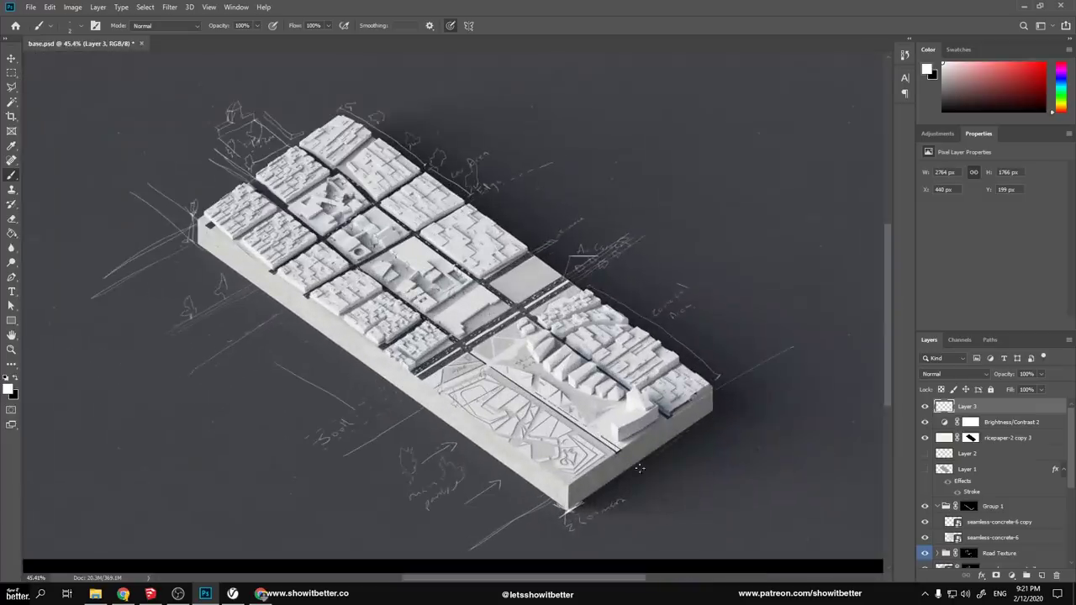
scroll(673, 395, "down", 1, "alt")
scroll(552, 435, "up", 4, "alt")
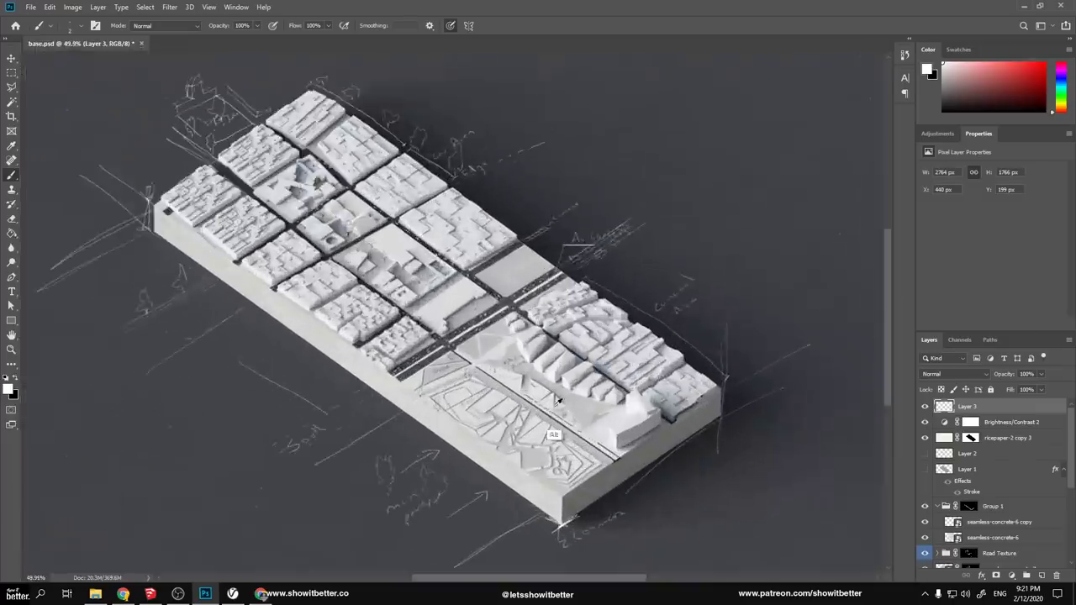
Sketch black outline trees along the open ground in front of the row of angular buildings
scroll(575, 364, "up", 18, "alt")
left_click_drag(482, 417, 479, 427)
left_click_drag(462, 442, 456, 451)
mouse_move(378, 378)
left_mouse_down()
mouse_move(376, 390)
mouse_move(399, 343)
left_mouse_up()
scroll(591, 414, "down", 7, "alt")
scroll(637, 499, "up", 1, "alt")
mouse_move(619, 474)
left_mouse_down()
mouse_move(634, 446)
mouse_move(661, 475)
left_mouse_up()
left_click_drag(689, 525, 697, 458)
mouse_move(527, 441)
left_mouse_down()
mouse_move(528, 425)
mouse_move(574, 410)
left_mouse_up()
Sketch black trees with trunks around the "Study Area" label and in the green plots beside Av. Caracas
left_click_drag(354, 294, 507, 402)
left_click_drag(317, 298, 317, 288)
left_click_drag(308, 280, 345, 278)
left_click_drag(240, 306, 239, 294)
mouse_move(234, 296)
left_mouse_down()
mouse_move(250, 266)
mouse_move(240, 293)
left_mouse_up()
left_click_drag(337, 221, 337, 211)
left_click_drag(333, 209, 343, 202)
left_click_drag(409, 322, 409, 334)
left_click_drag(406, 323, 415, 323)
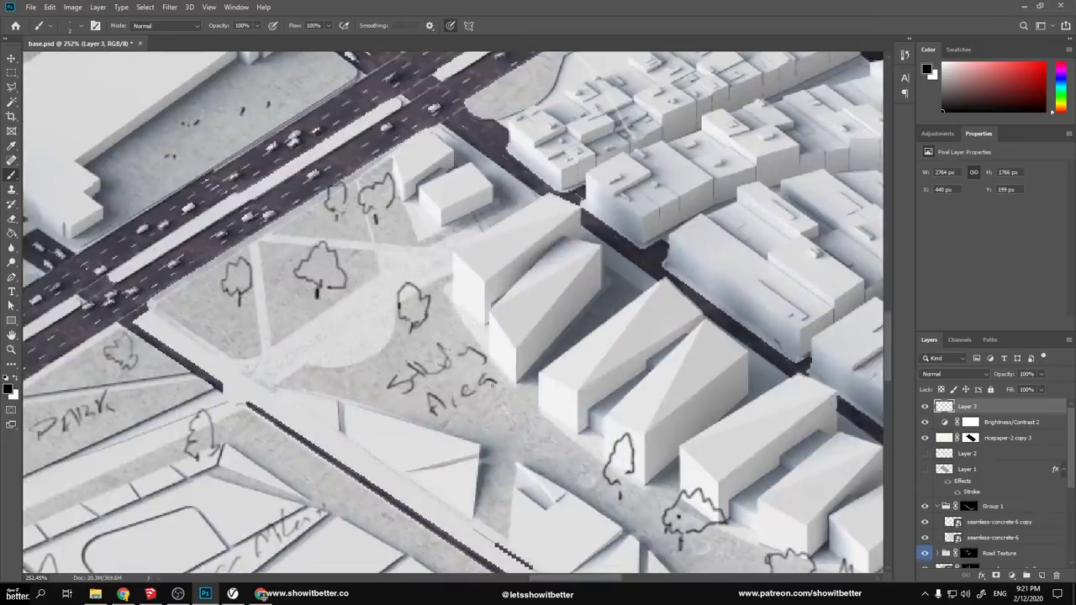
Sketch a small black monument with an oval base in the middle of the empty plaza beside Av. Caracas
scroll(412, 303, "down", 12, "alt")
left_click_drag(358, 288, 429, 358)
scroll(467, 267, "up", 13, "alt")
left_click_drag(561, 228, 563, 227)
left_click_drag(558, 234, 556, 244)
mouse_move(556, 239)
left_mouse_down()
mouse_move(568, 237)
mouse_move(556, 213)
left_mouse_up()
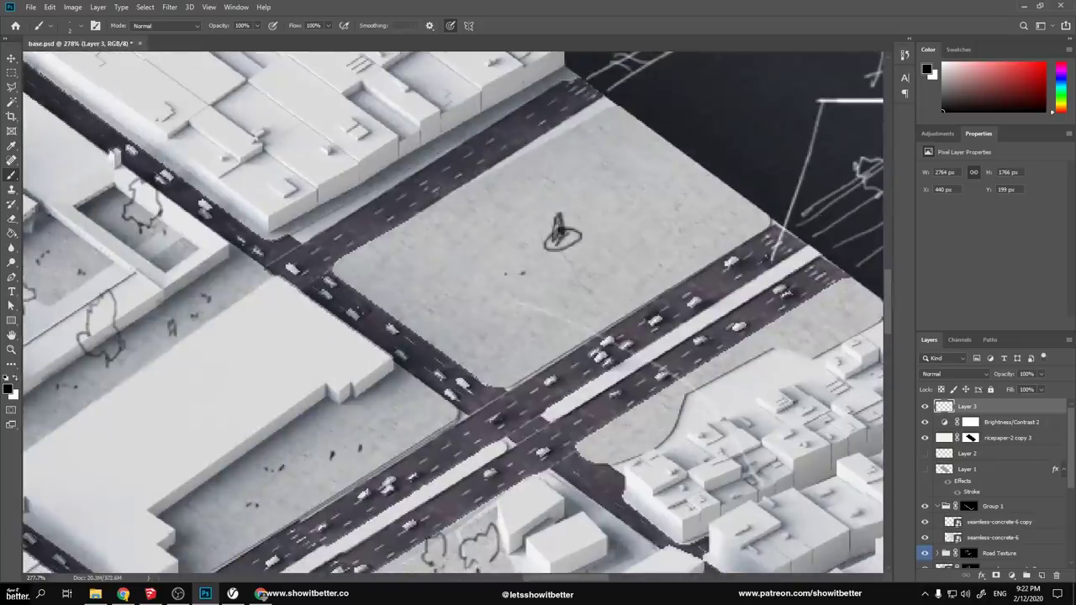
Sketch black outline trees and tiny figures around the monument across the plaza
left_click_drag(380, 281, 393, 277)
left_click_drag(490, 344, 504, 323)
left_click_drag(588, 271, 612, 265)
left_click_drag(683, 180, 733, 200)
left_click_drag(623, 134, 607, 145)
left_click_drag(560, 179, 553, 192)
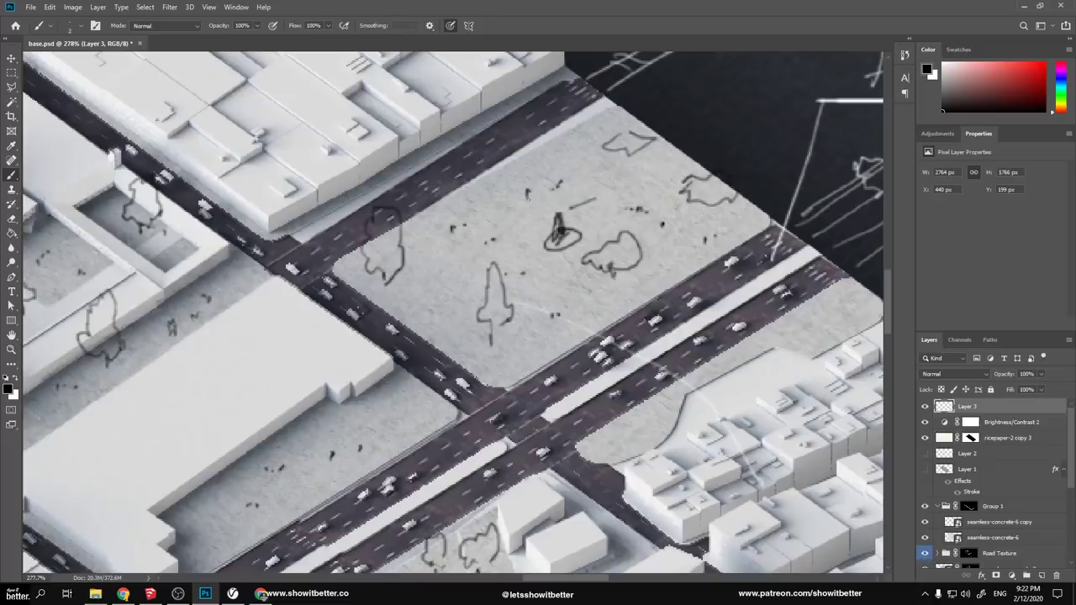
Sketch more black trees and small figures around the long flat building and the large courtyard block
scroll(644, 220, "down", 5, "alt")
scroll(418, 373, "up", 6, "alt")
mouse_move(123, 326)
left_mouse_down()
mouse_move(133, 272)
mouse_move(126, 325)
left_mouse_up()
left_click_drag(131, 325, 131, 342)
mouse_move(343, 171)
left_mouse_down()
mouse_move(342, 190)
mouse_move(346, 175)
left_mouse_up()
mouse_move(365, 406)
left_mouse_down()
mouse_move(370, 422)
mouse_move(374, 412)
left_mouse_up()
left_click_drag(459, 476, 454, 437)
left_click_drag(618, 380, 639, 324)
left_click_drag(724, 239, 521, 374)
left_click_drag(715, 318, 726, 314)
left_click_drag(721, 308, 721, 329)
scroll(689, 352, "down", 19, "alt")
scroll(320, 242, "up", 2, "alt")
scroll(336, 244, "up", 16, "alt")
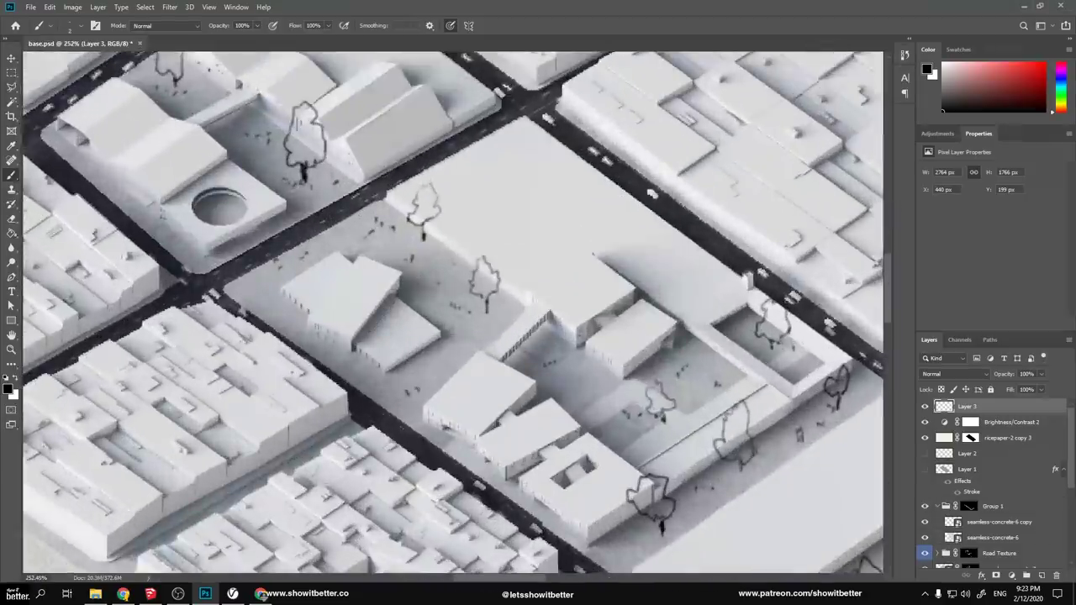
Sketch a white street section on the empty background above Av. Caracas, with building outlines, kerbs, a tree and cars
scroll(427, 319, "down", 20, "alt")
scroll(463, 250, "up", 1, "alt")
scroll(516, 272, "down", 2, "alt")
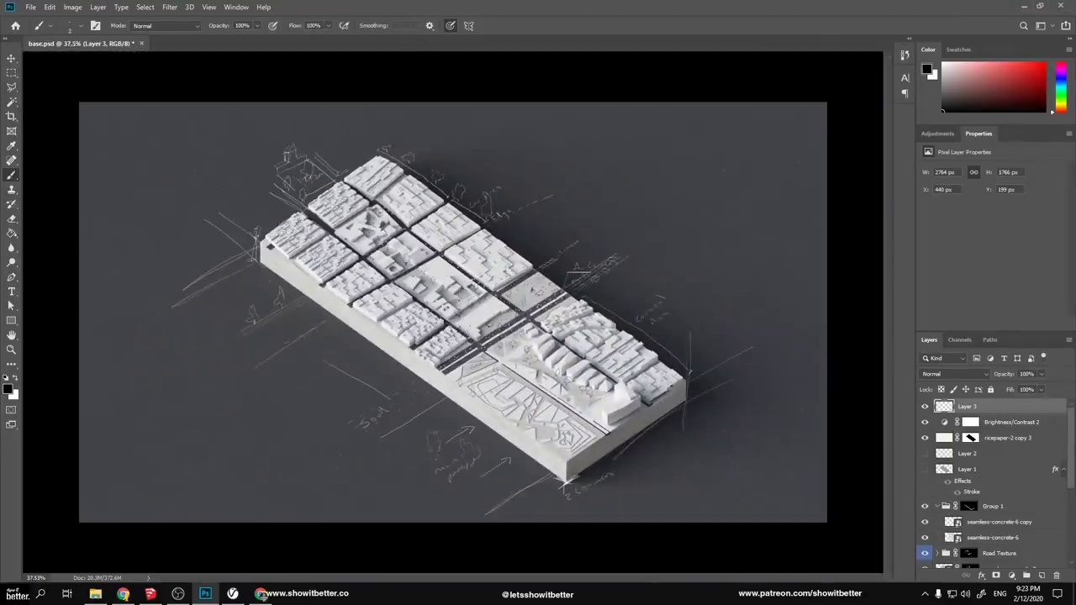
scroll(648, 235, "up", 3, "alt")
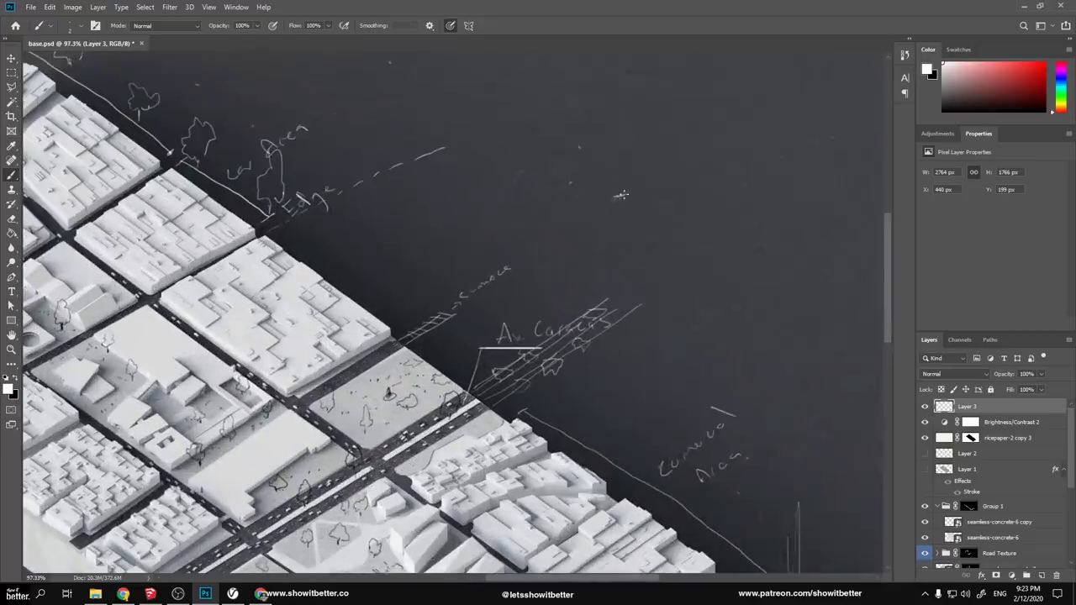
left_click_drag(643, 205, 866, 198)
mouse_move(517, 192)
left_mouse_down()
mouse_move(608, 198)
mouse_move(521, 128)
left_mouse_up()
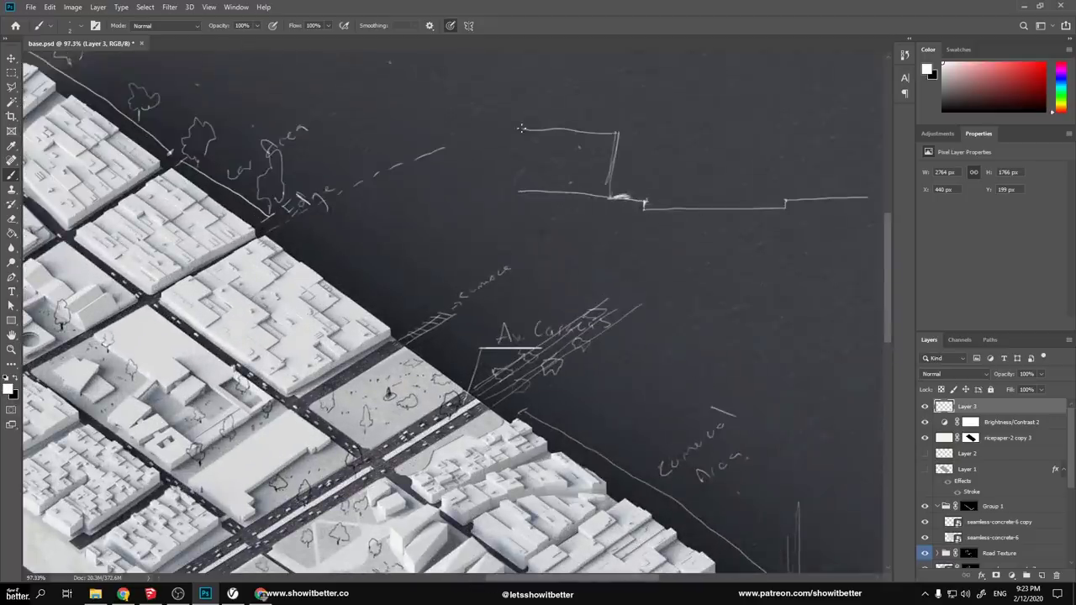
left_click_drag(710, 192, 712, 190)
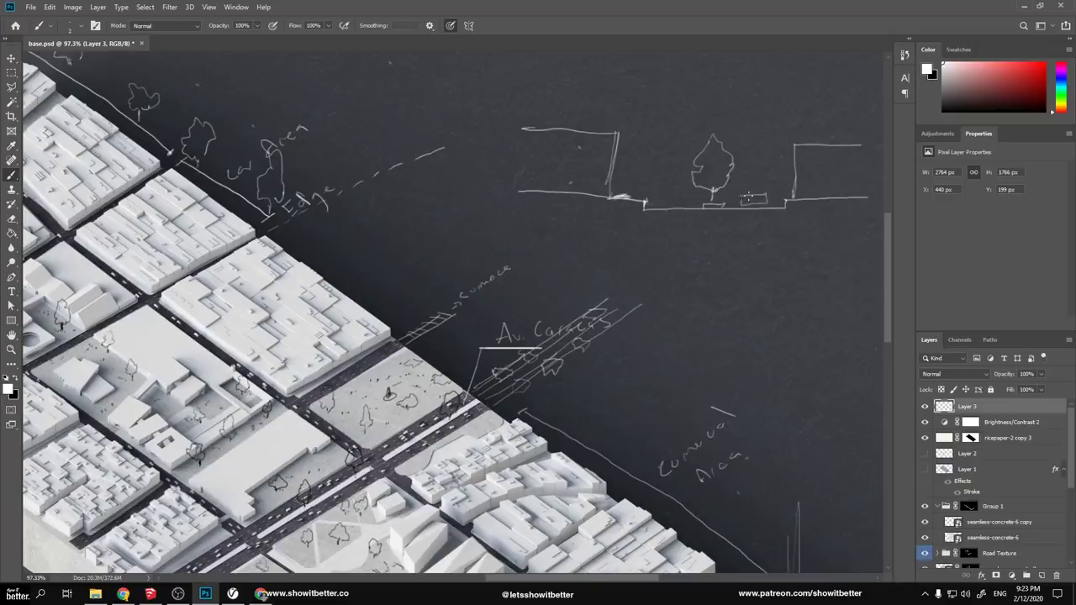
Sketch a second section above the first, with a ground line, two box-shaped buildings and trees between them
scroll(636, 252, "down", 3, "alt")
scroll(497, 251, "up", 3, "alt")
left_click_drag(488, 254, 737, 252)
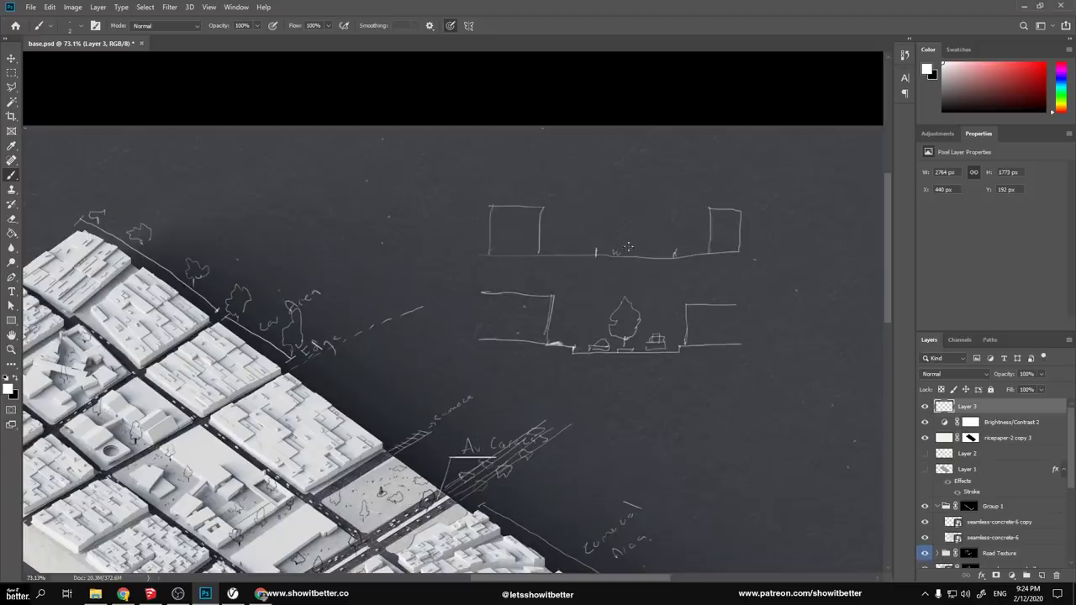
scroll(755, 251, "down", 3, "alt")
Show Layer 2, try a Hue/Saturation adjustment on its yellow block overlay, and hide the layer again
left_click(925, 454)
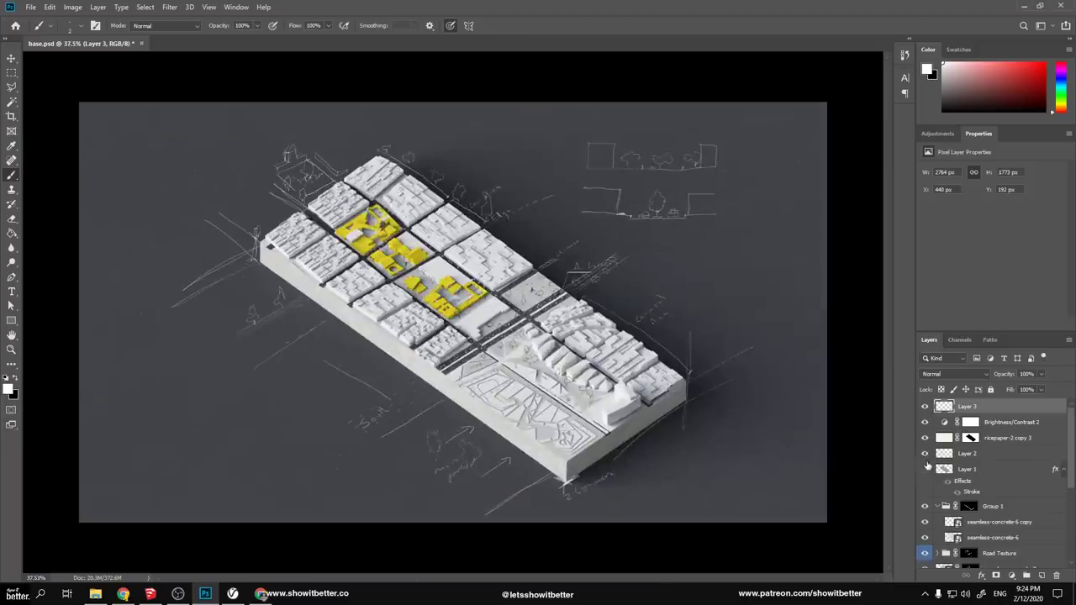
left_click(949, 455)
key("ctrl+u")
left_click_drag(814, 215, 763, 213)
left_click_drag(804, 242, 773, 236)
left_click_drag(805, 215, 745, 218)
left_click_drag(802, 241, 812, 243)
key("Escape")
left_click(926, 454)
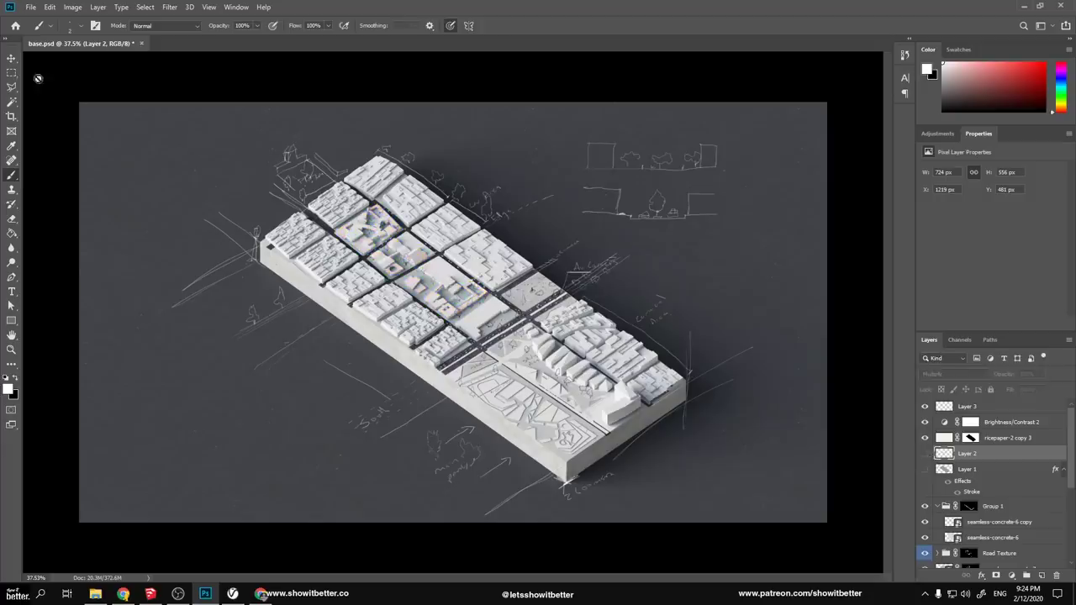
Switch to File Explorer and look through the febrero 12 2020 folder and its parent Videos folder for source files
key("v")
mouse_move(97, 593)
left_click(107, 572)
left_click(52, 224)
left_click(226, 89)
double_click(254, 143)
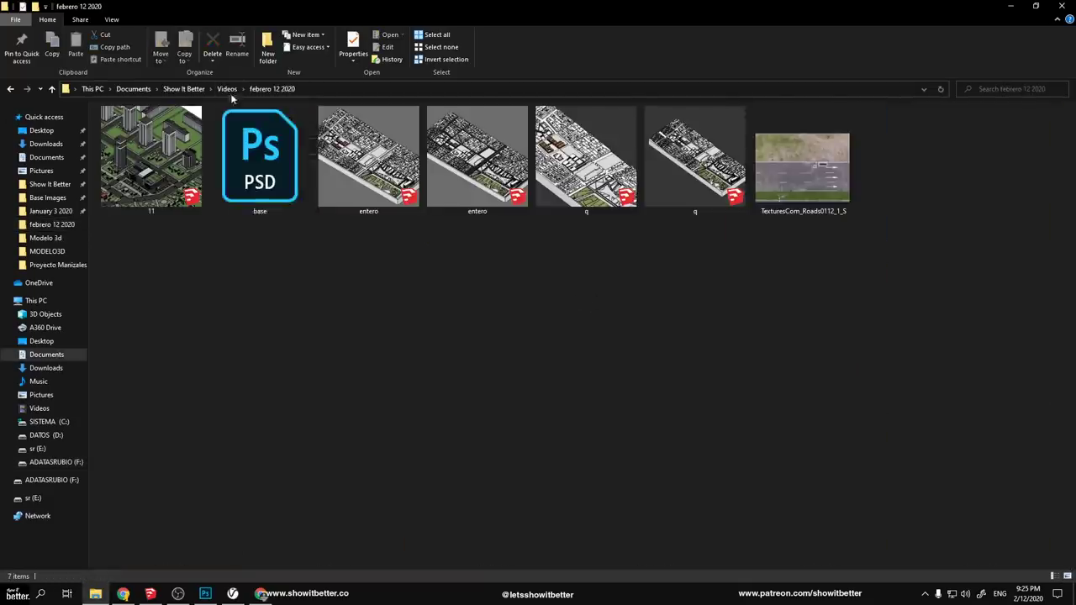
left_click(227, 89)
left_click(46, 251)
left_click(63, 225)
left_click(63, 212)
left_click(63, 185)
double_click(310, 143)
double_click(257, 156)
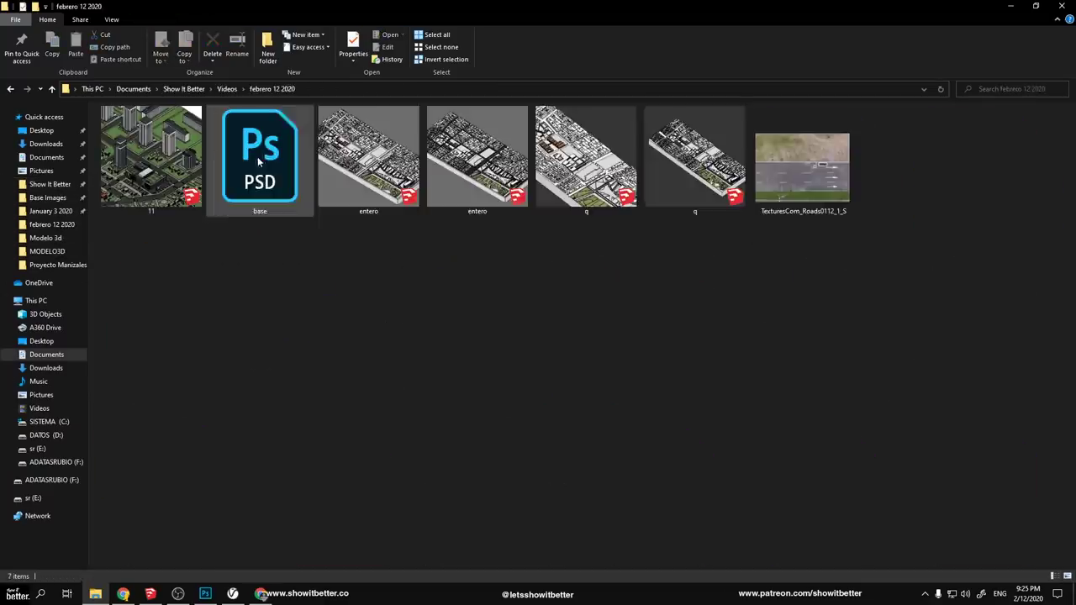
Browse Quick access, look in the Proyecto Manizales folder, and return to base.psd in Photoshop
left_click(46, 157)
left_click(44, 117)
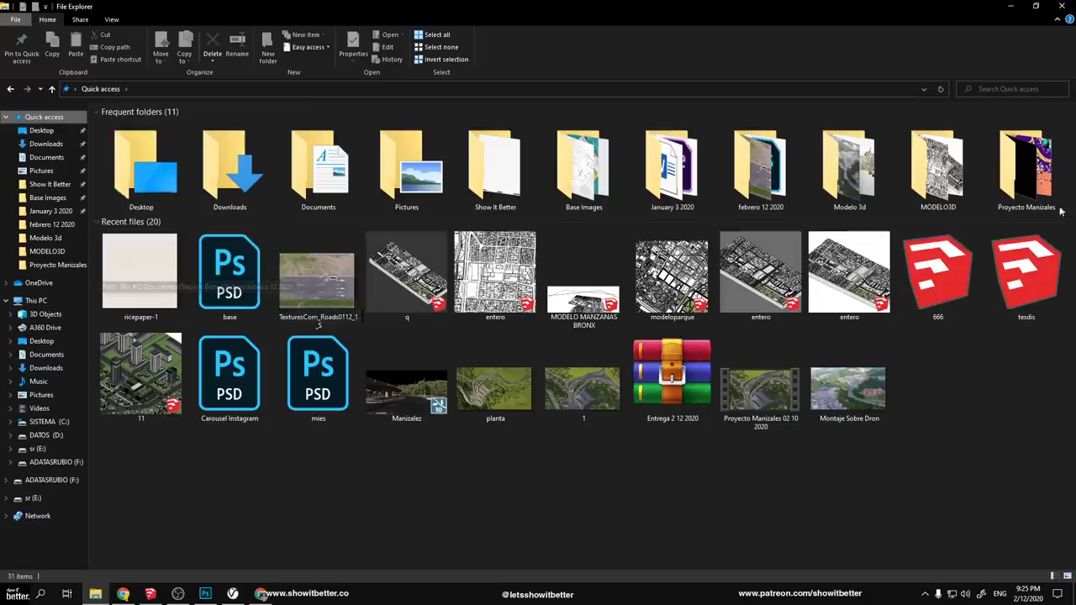
double_click(1038, 195)
left_click_drag(485, 464, 502, 421)
key("alt+Tab")
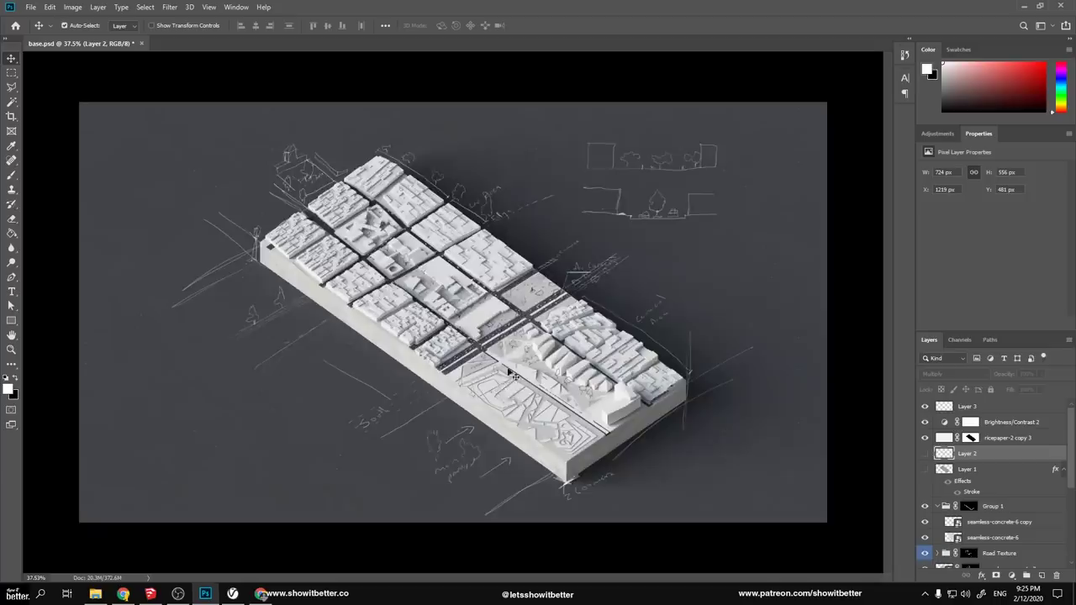